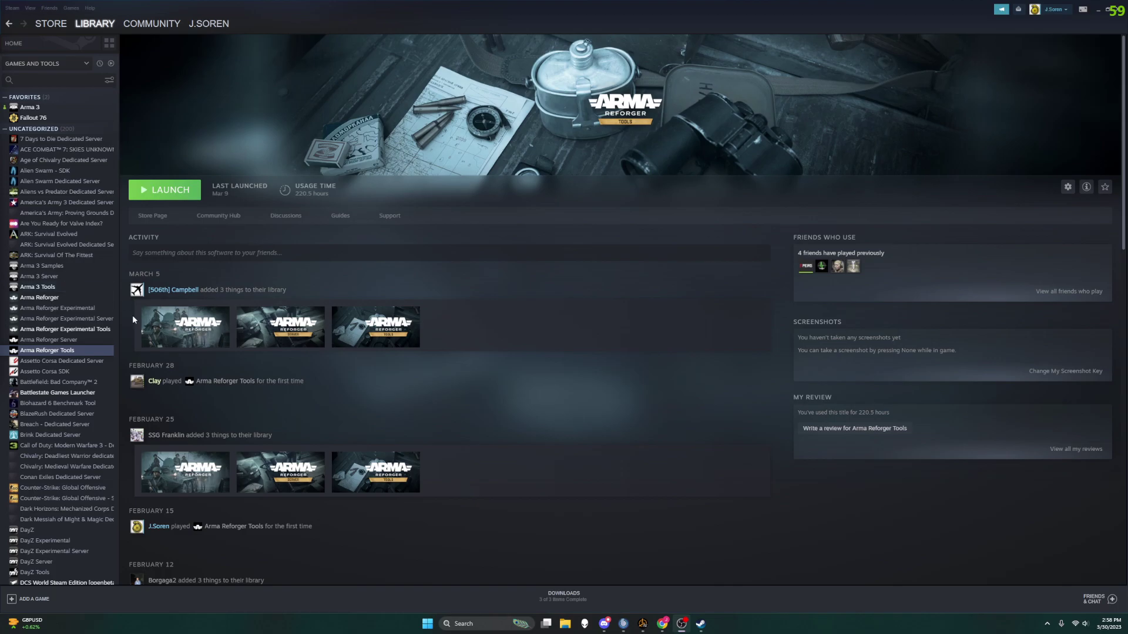
Launch Arma Reforger Tools from the library's tools list
{"action": "left_click", "coordinate": [85, 351]}
{"action": "left_click", "coordinate": [156, 194]}
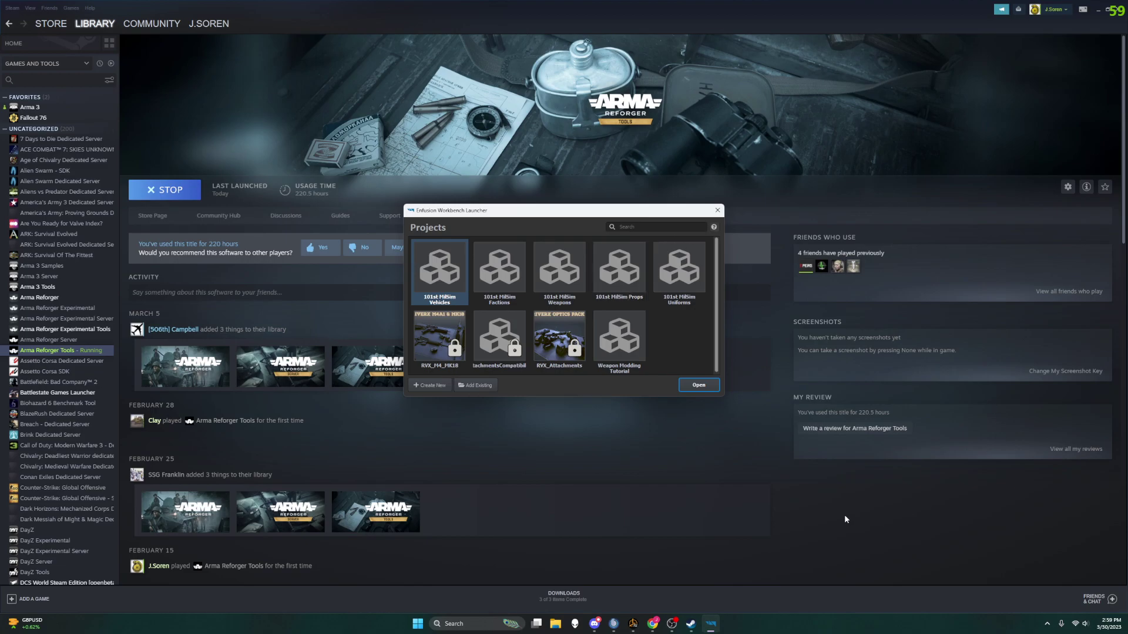
Switch to Chrome, open the Bohemia wiki's Arma Reforger page from the search results, and view its Arma Reforger Modding category in a new tab
{"action": "left_click", "coordinate": [653, 625]}
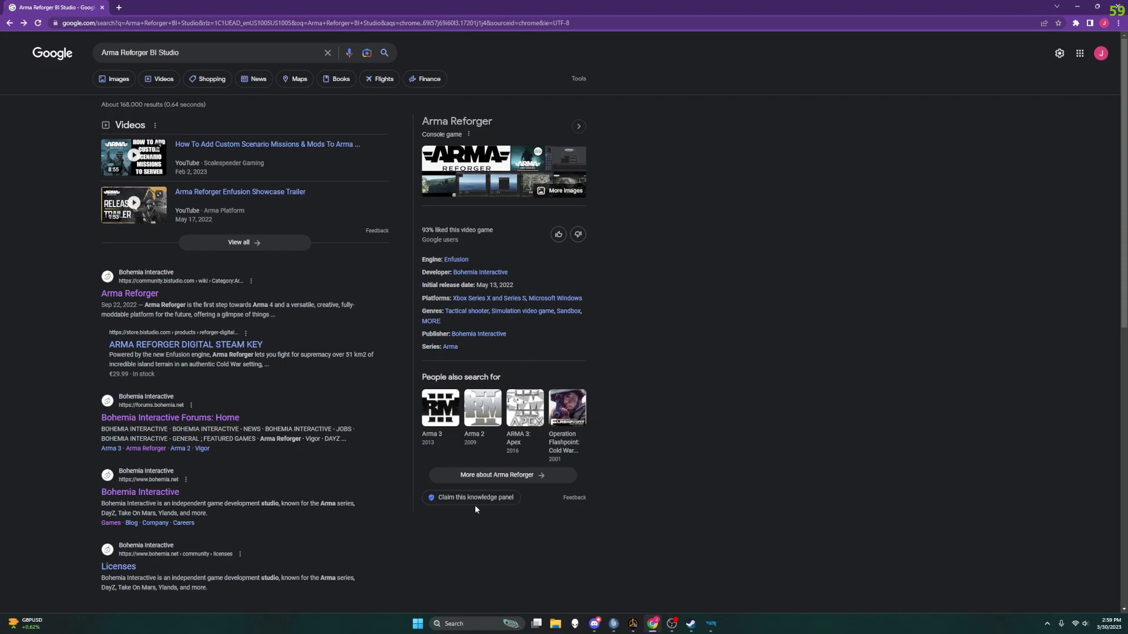
{"action": "left_click", "coordinate": [136, 293]}
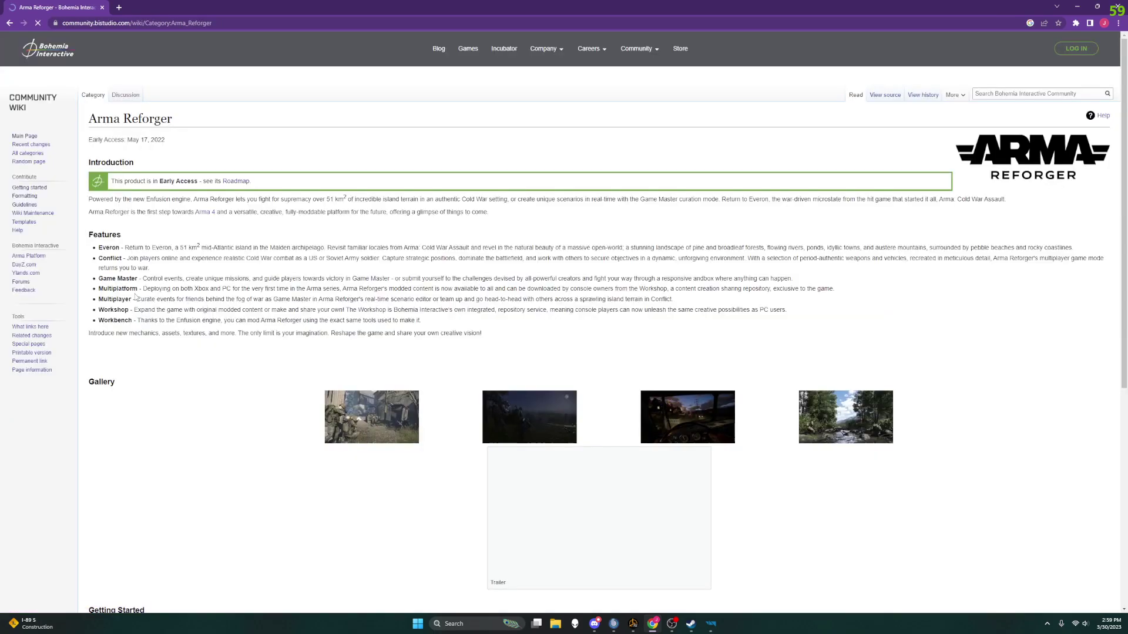
{"action": "scroll", "coordinate": [164, 296], "scroll_direction": "down", "scroll_amount": 1, "text": "ctrl"}
{"action": "scroll", "coordinate": [243, 290], "scroll_direction": "up", "scroll_amount": 2, "text": "ctrl"}
{"action": "scroll", "coordinate": [244, 290], "scroll_direction": "down", "scroll_amount": 7}
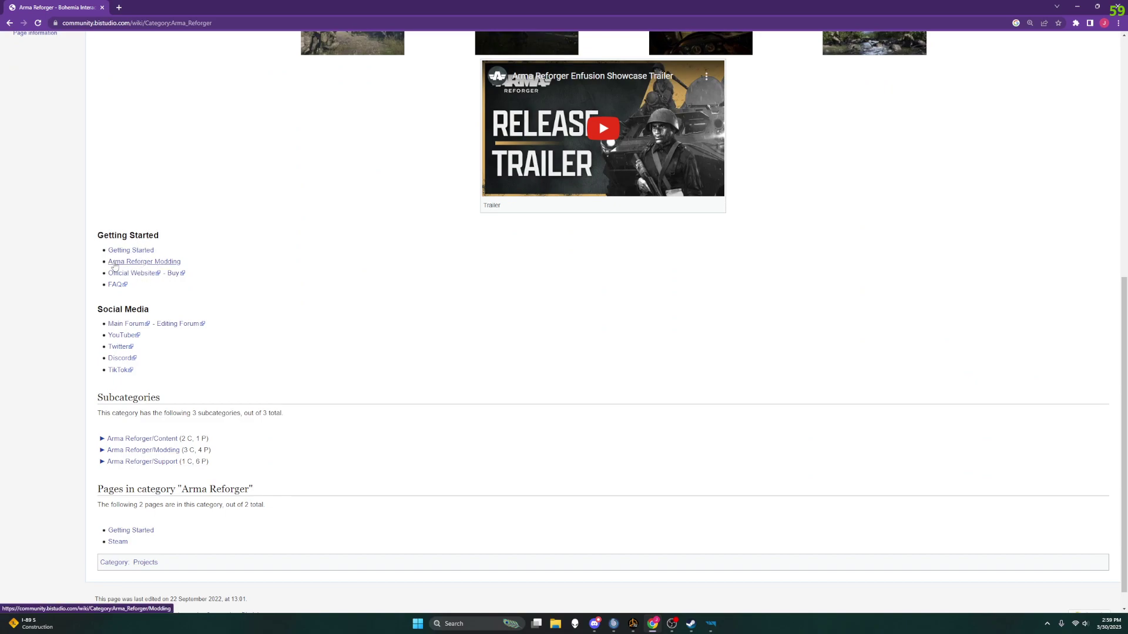
{"action": "middle_click", "coordinate": [155, 266]}
{"action": "left_click", "coordinate": [175, 9]}
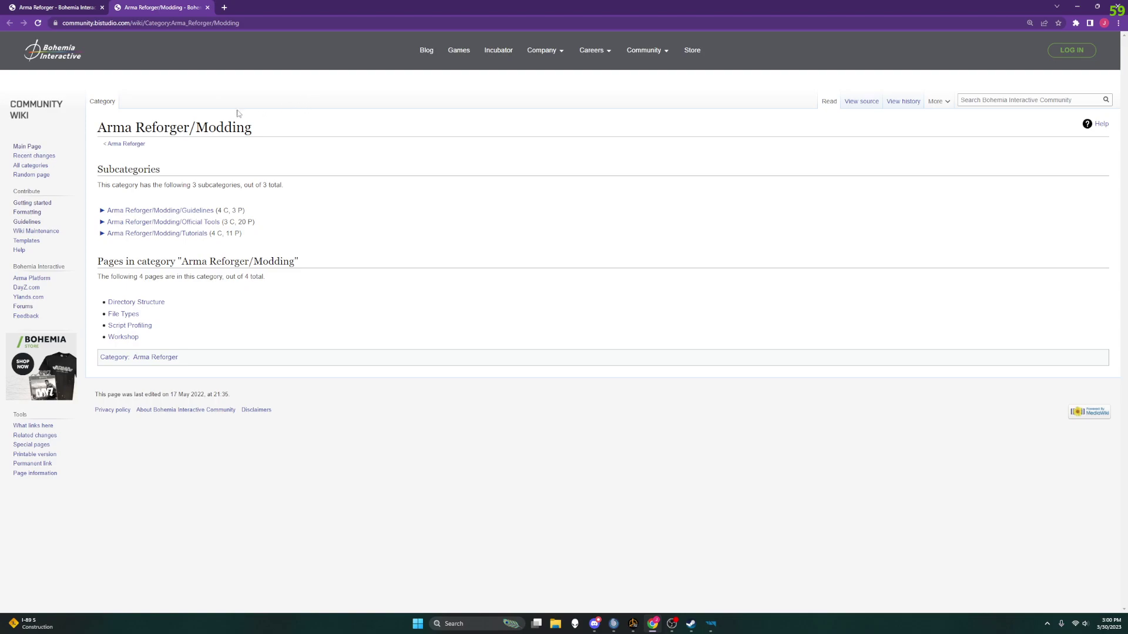
Open the Car Modding tutorial from the wiki's Tutorials/Assets category
{"action": "left_click", "coordinate": [198, 235]}
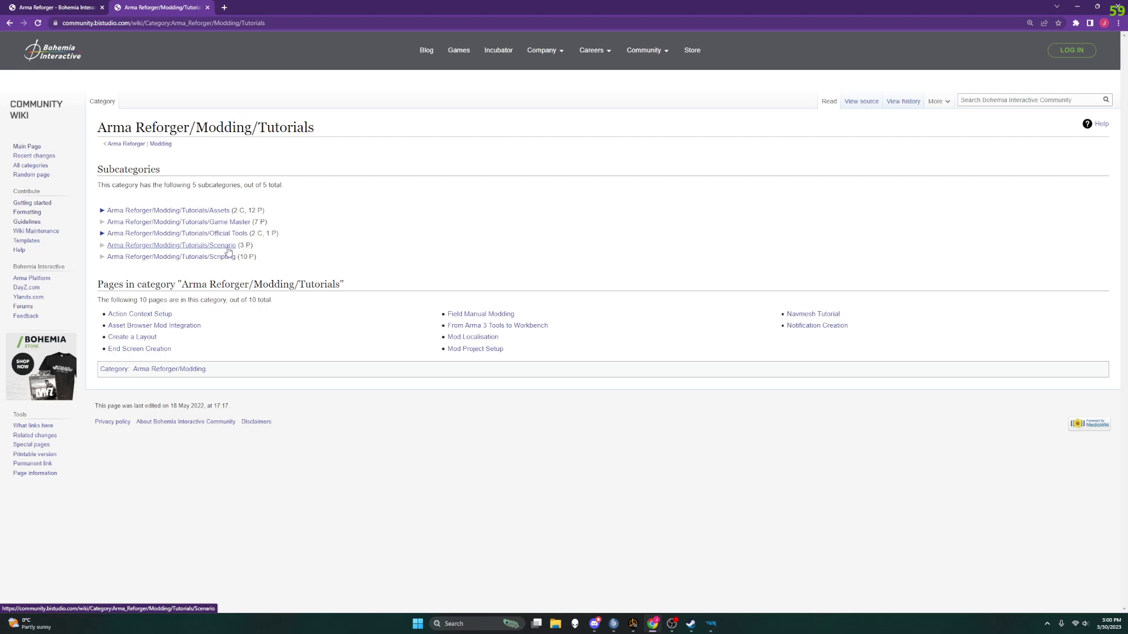
{"action": "left_click", "coordinate": [221, 211]}
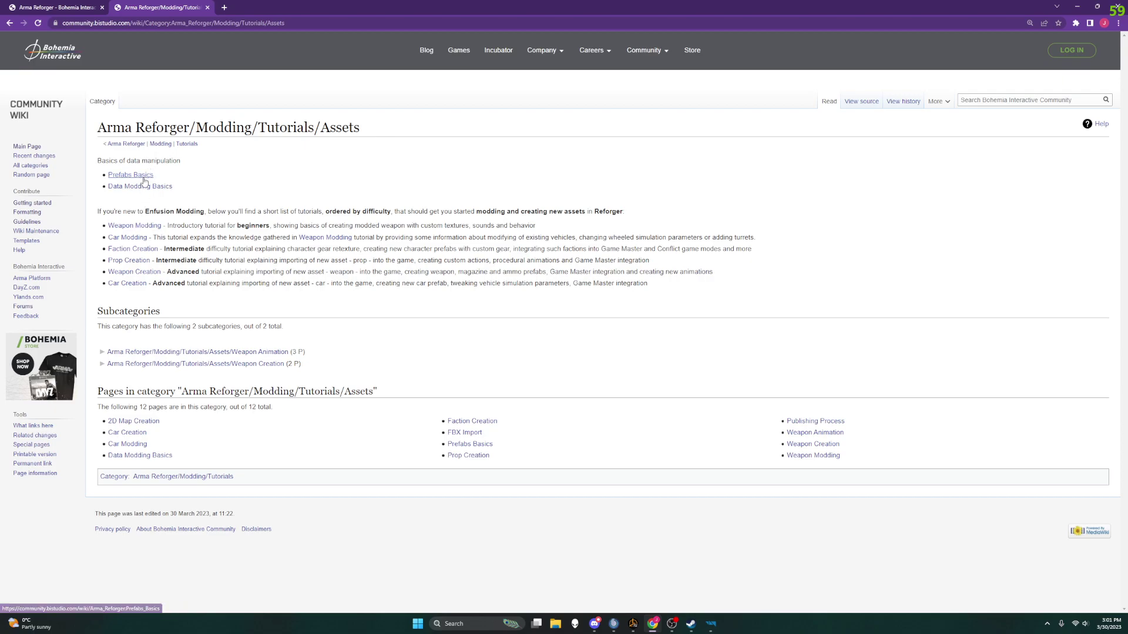
{"action": "middle_click", "coordinate": [141, 239]}
{"action": "left_click", "coordinate": [141, 237]}
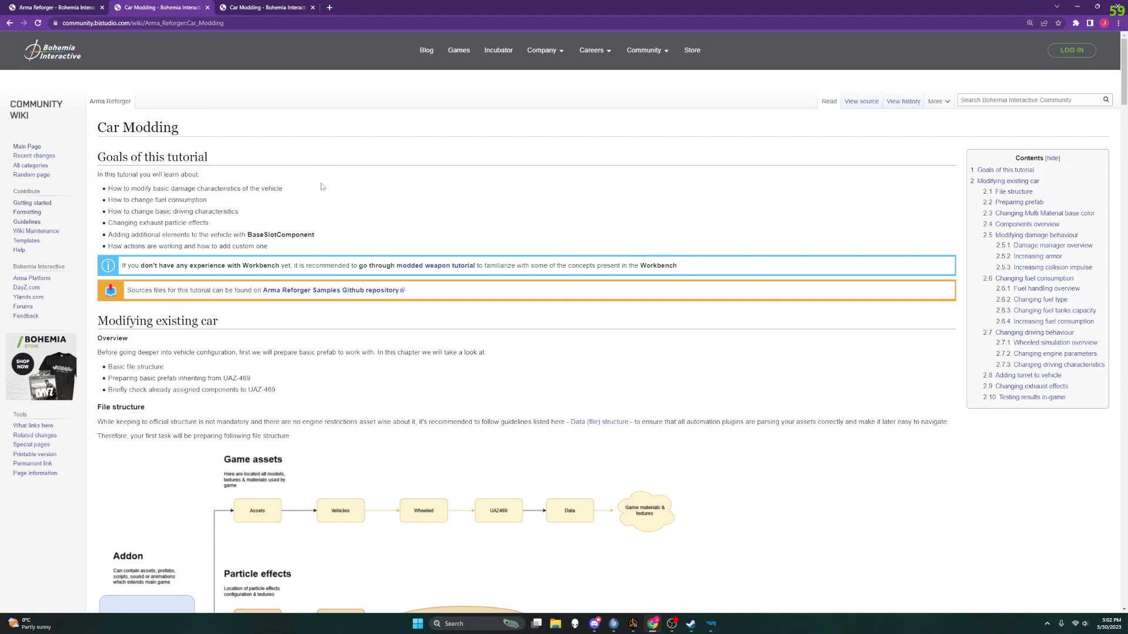
Read the Car Modding tutorial's goals, overview, file structure diagram and prefab preparation section
{"action": "scroll", "coordinate": [323, 187], "scroll_direction": "up", "scroll_amount": 1, "text": "ctrl"}
{"action": "scroll", "coordinate": [324, 194], "scroll_direction": "down", "scroll_amount": 1, "text": "ctrl"}
{"action": "scroll", "coordinate": [316, 317], "scroll_direction": "down", "scroll_amount": 2}
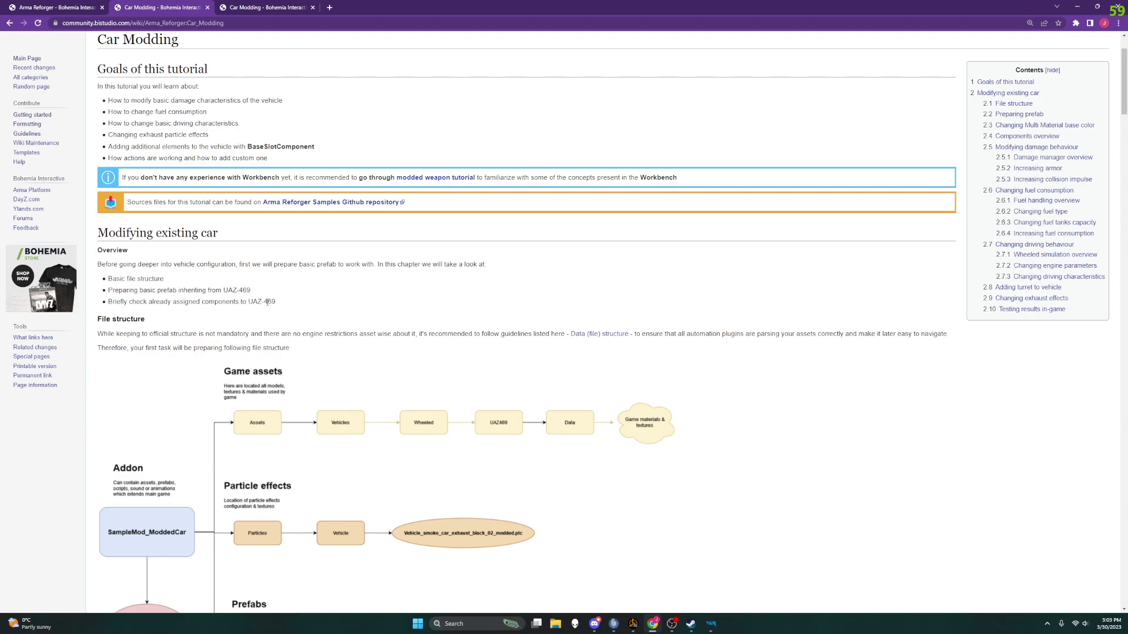
{"action": "scroll", "coordinate": [270, 304], "scroll_direction": "down", "scroll_amount": 3}
{"action": "scroll", "coordinate": [273, 328], "scroll_direction": "down", "scroll_amount": 1, "text": "ctrl"}
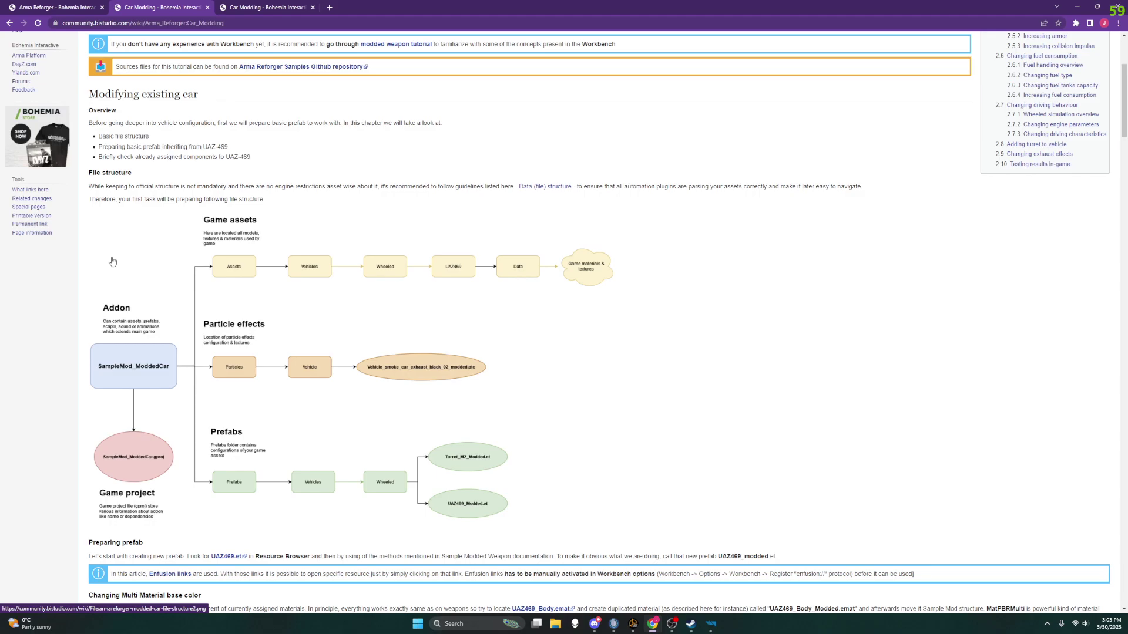
{"action": "scroll", "coordinate": [157, 252], "scroll_direction": "down", "scroll_amount": 3}
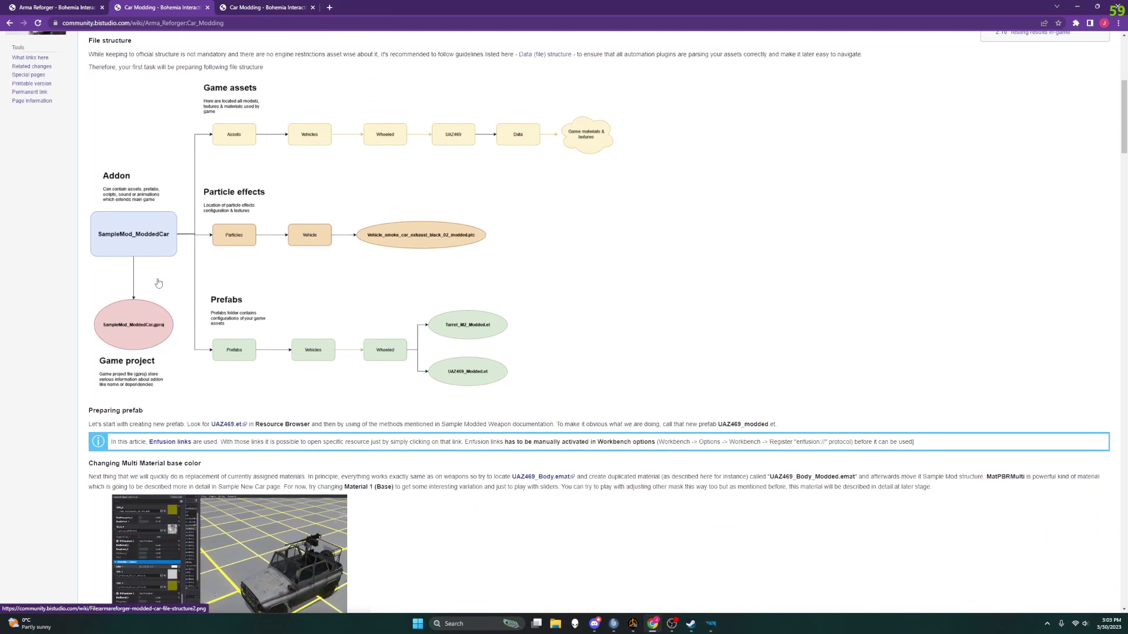
{"action": "scroll", "coordinate": [164, 287], "scroll_direction": "down", "scroll_amount": 1}
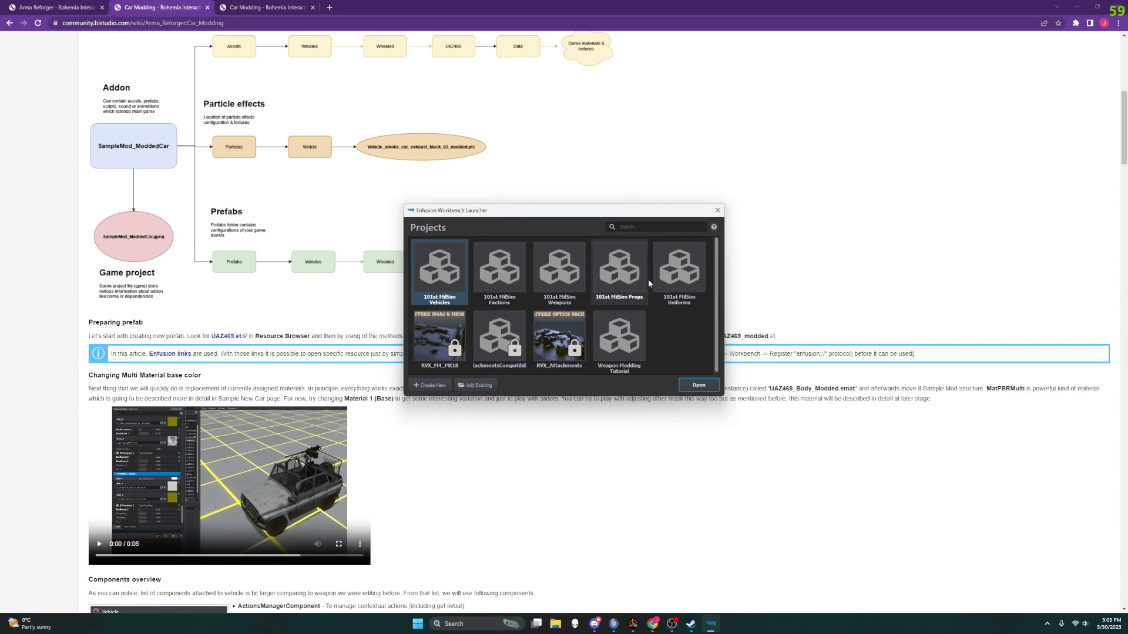
Create a new Enfusion Workbench project named CarModdingTutorial in the default location
{"action": "left_click", "coordinate": [435, 386]}
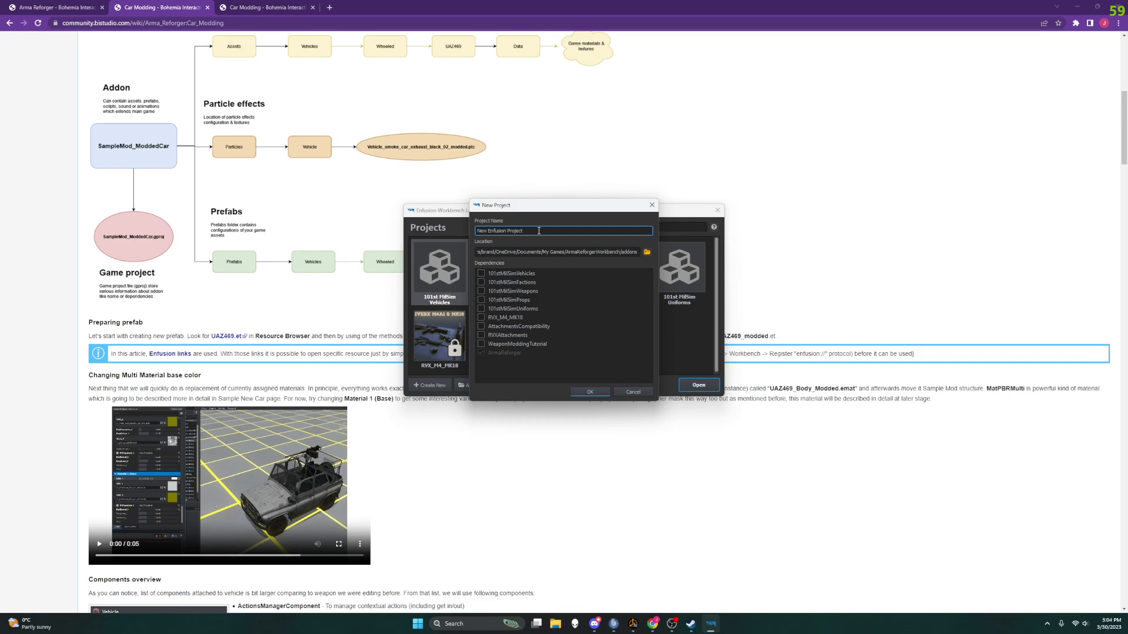
{"action": "type", "text": "Car Modding"}
{"action": "left_click", "coordinate": [594, 392]}
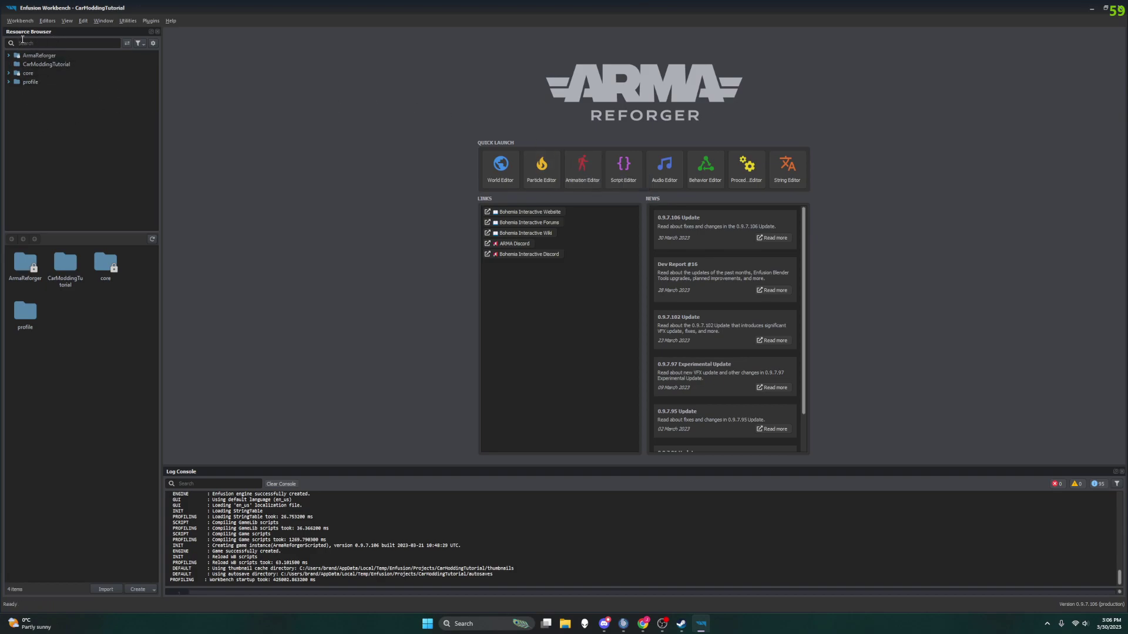
Look through the contents of the ArmaReforger, CarModdingTutorial, core and profile folders in the Resource Browser
{"action": "left_click", "coordinate": [13, 57]}
{"action": "left_click", "coordinate": [10, 57]}
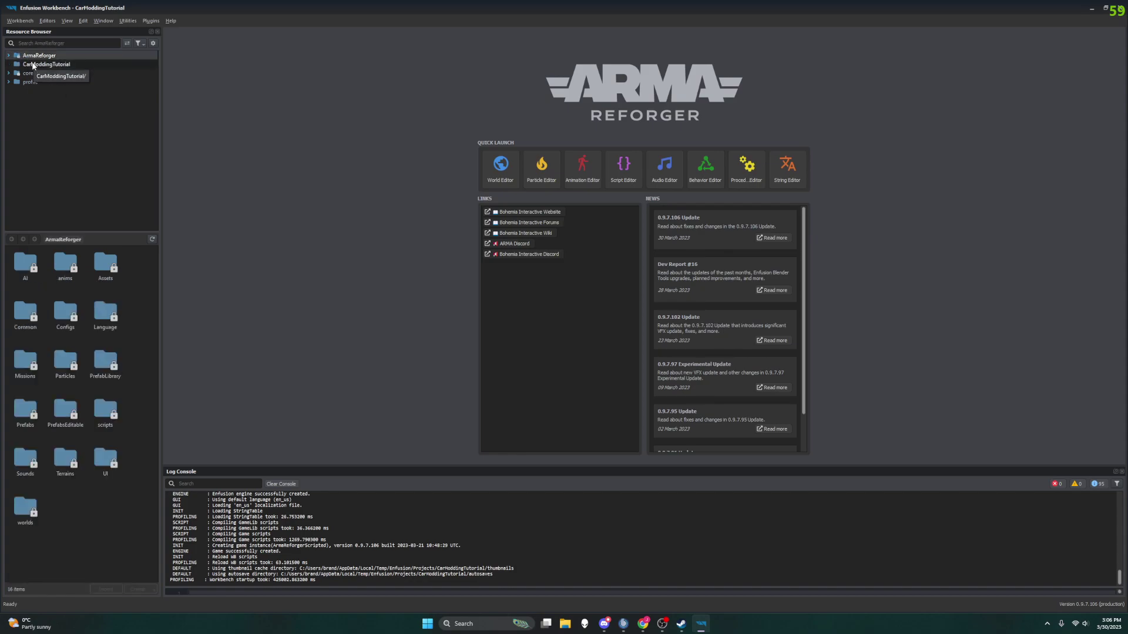
{"action": "left_click", "coordinate": [35, 65]}
{"action": "left_click", "coordinate": [30, 75]}
{"action": "left_click", "coordinate": [31, 81]}
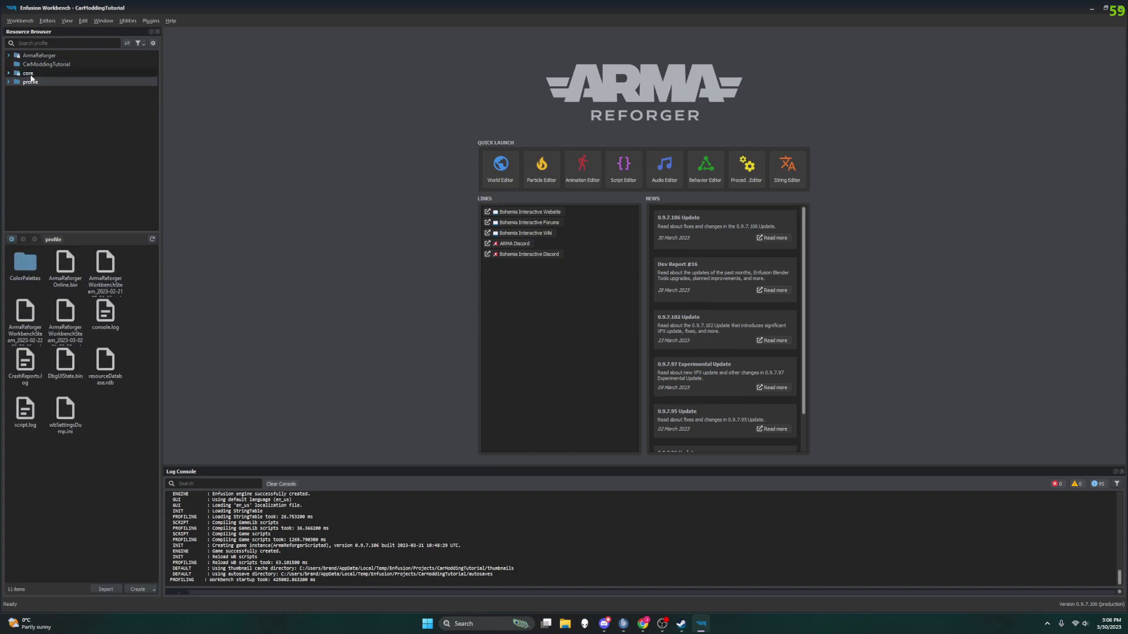
{"action": "left_click", "coordinate": [32, 72]}
{"action": "left_click", "coordinate": [33, 64]}
{"action": "key", "text": "Up"}
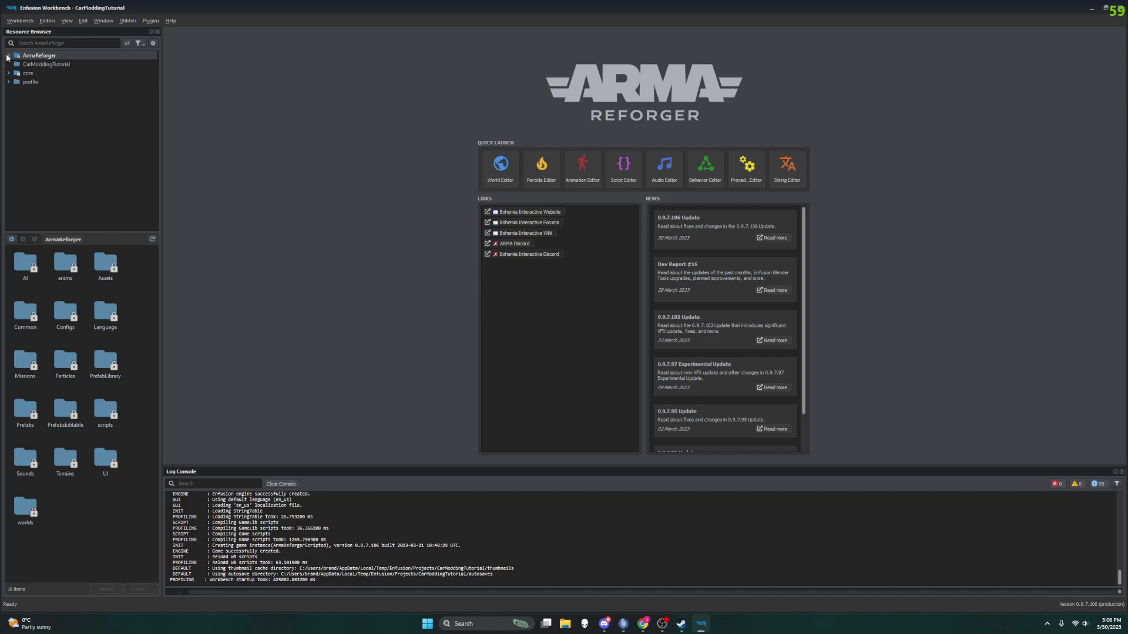
Browse the ArmaReforger folder to Prefabs/Items/Equipment/Backpacks and open Backpack_Kolobok.et for preview
{"action": "left_click", "coordinate": [8, 55]}
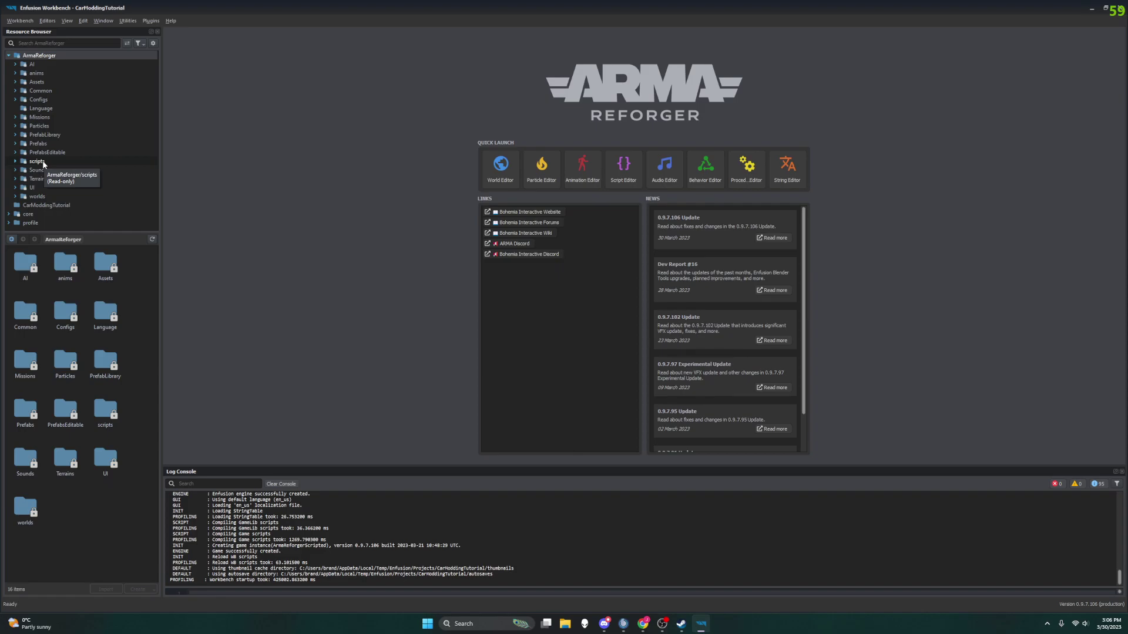
{"action": "left_click", "coordinate": [16, 65]}
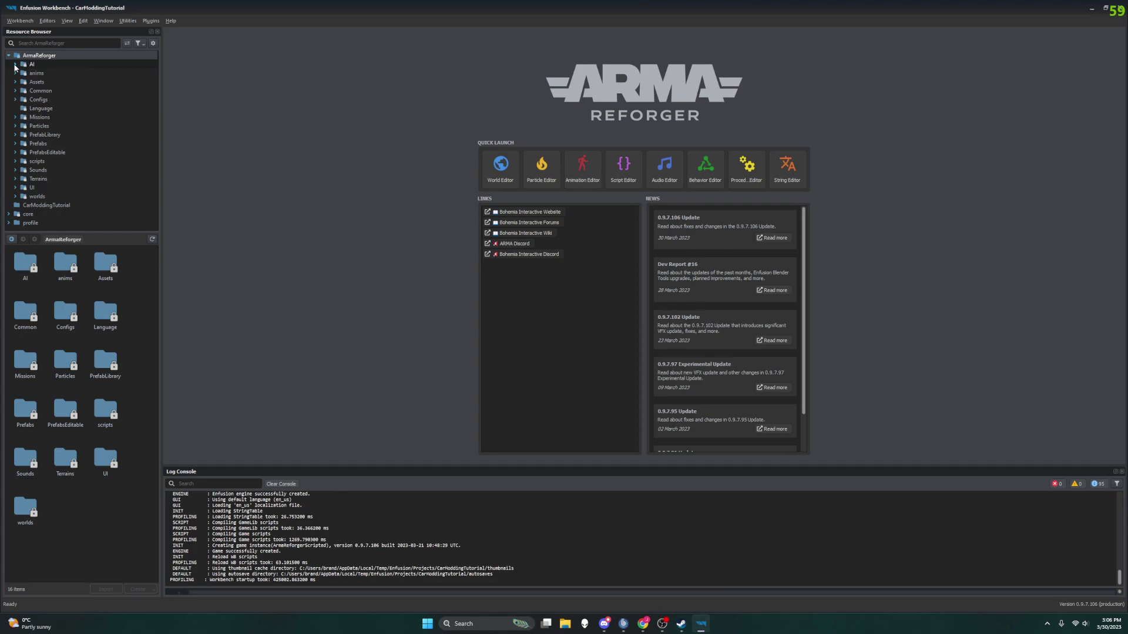
{"action": "left_click", "coordinate": [16, 64]}
{"action": "left_click", "coordinate": [16, 144]}
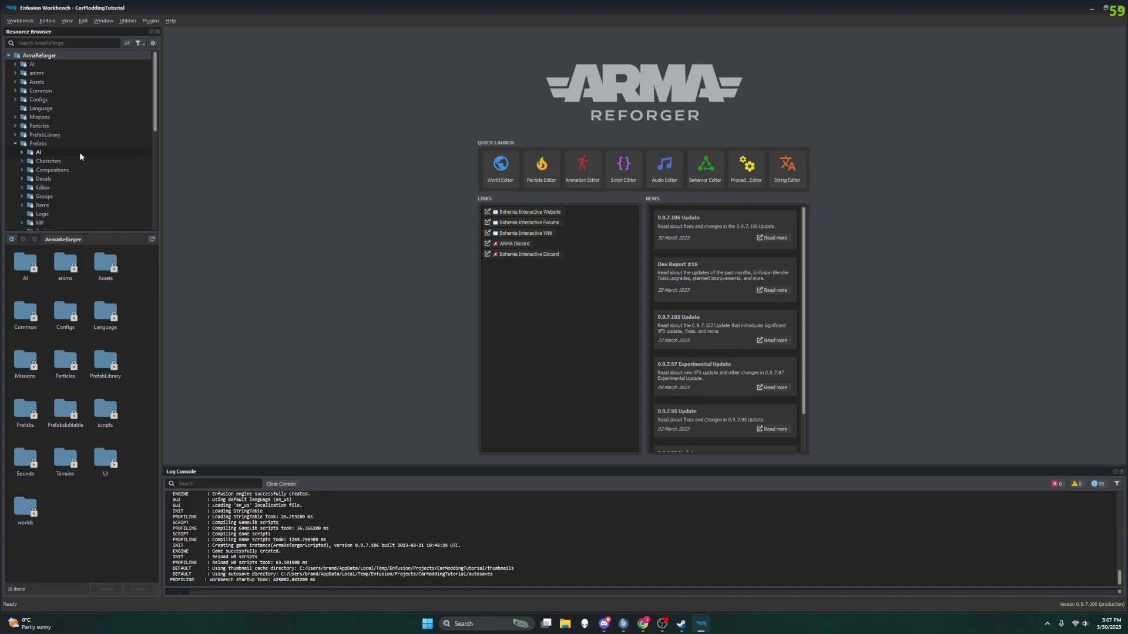
{"action": "scroll", "coordinate": [75, 167], "scroll_direction": "down", "scroll_amount": 4}
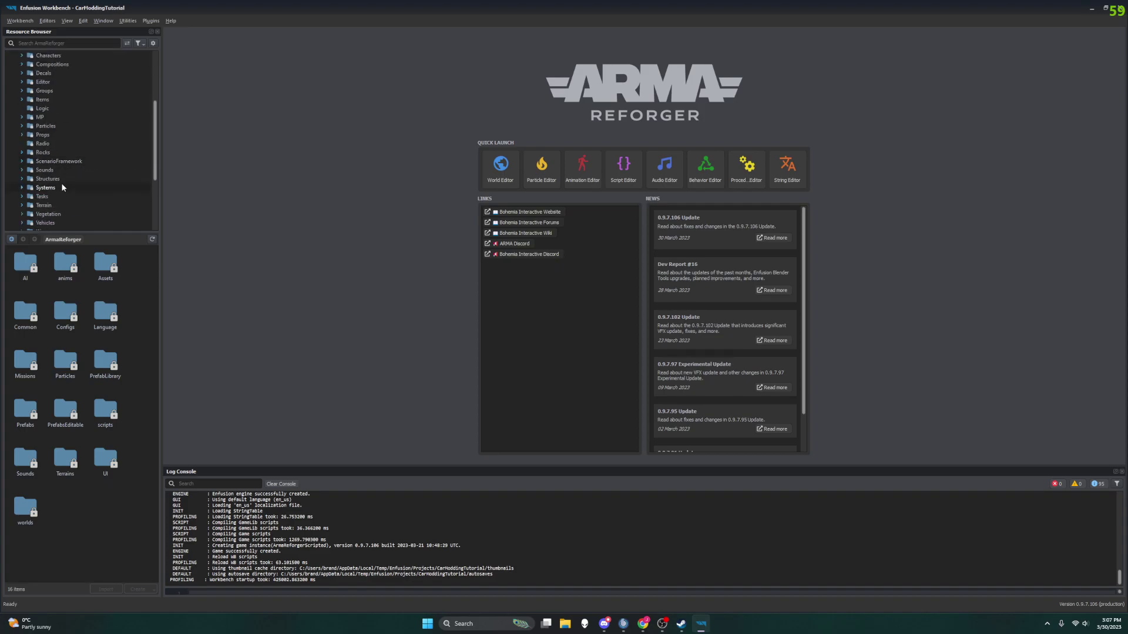
{"action": "left_click", "coordinate": [22, 101]}
{"action": "left_click", "coordinate": [29, 117]}
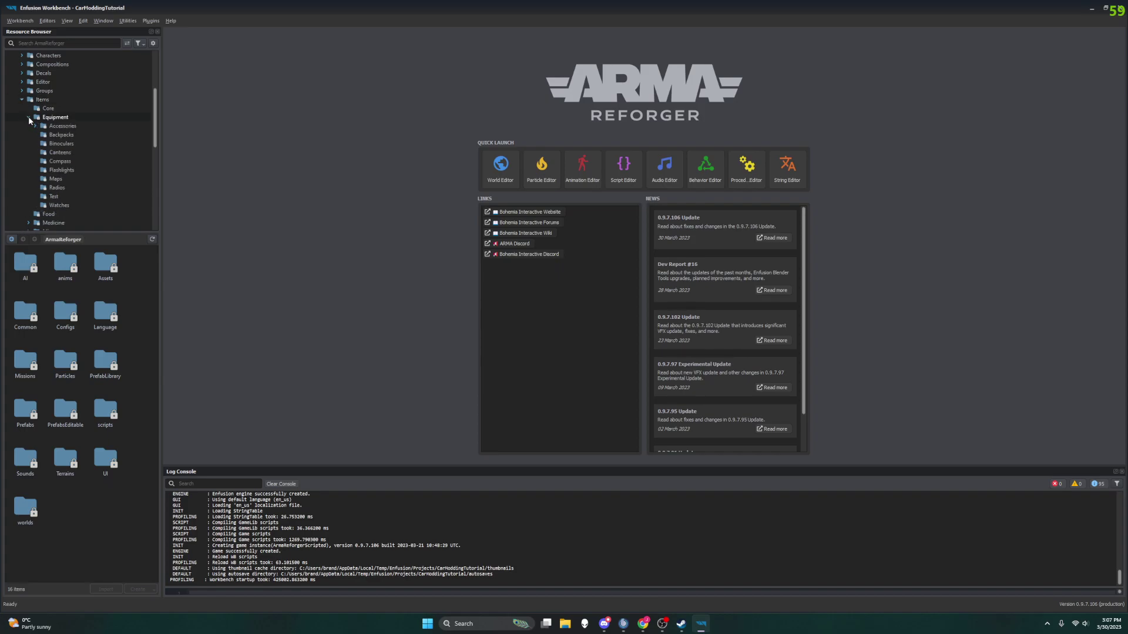
{"action": "left_click", "coordinate": [59, 135]}
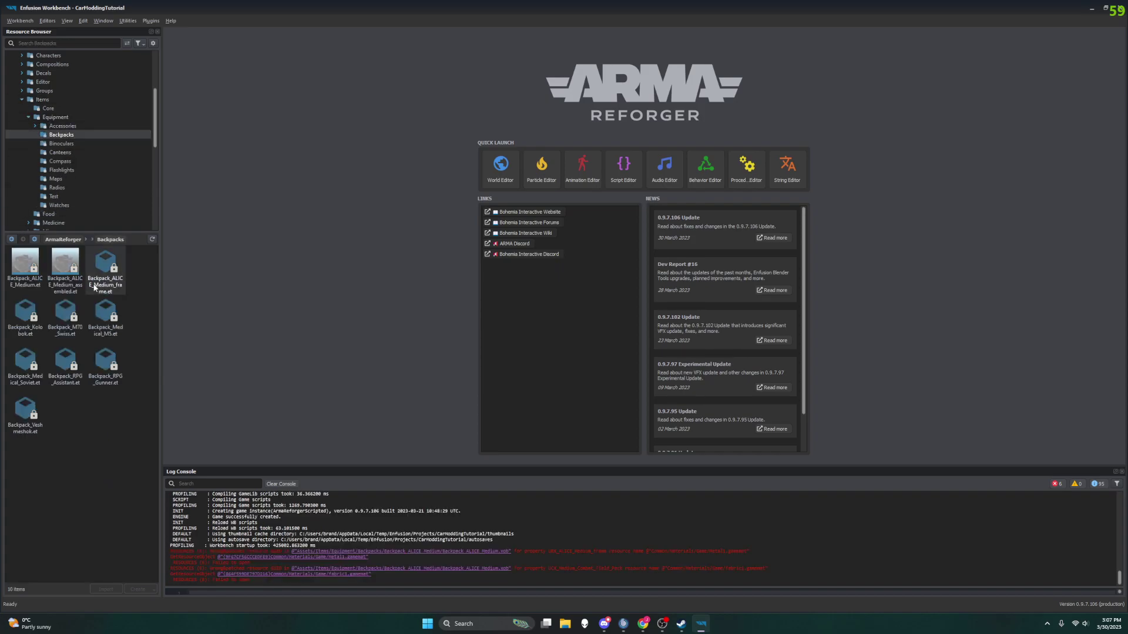
{"action": "double_click", "coordinate": [26, 311]}
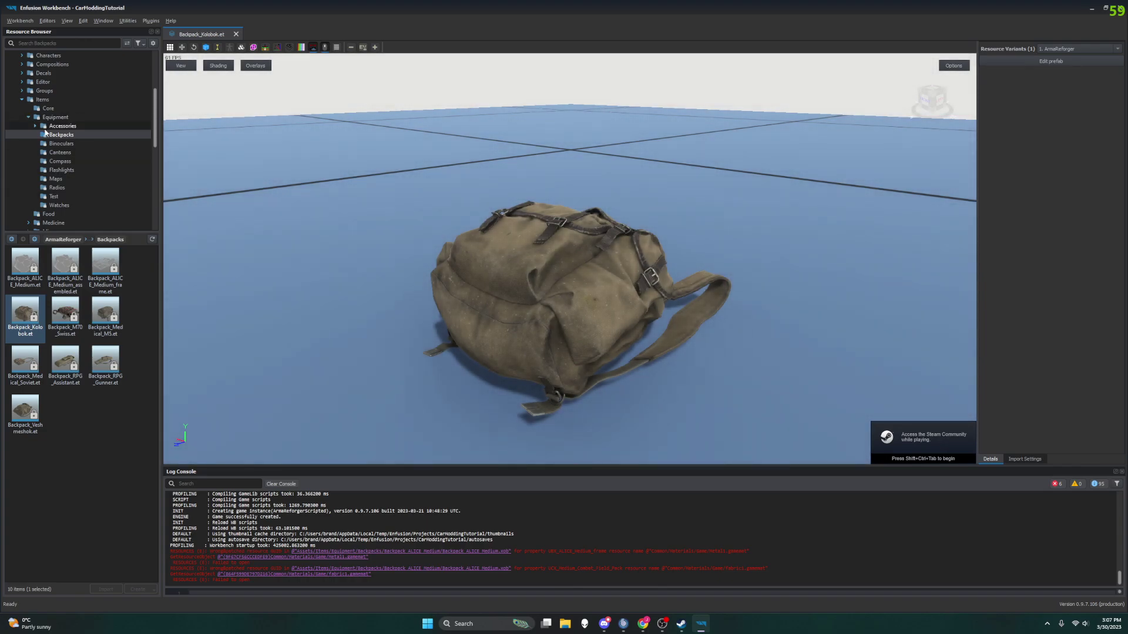
Collapse the ArmaReforger folder tree and show the contents of the CarModdingTutorial project folder
{"action": "scroll", "coordinate": [45, 133], "scroll_direction": "up", "scroll_amount": 5}
{"action": "left_click", "coordinate": [9, 55]}
{"action": "left_click", "coordinate": [34, 65]}
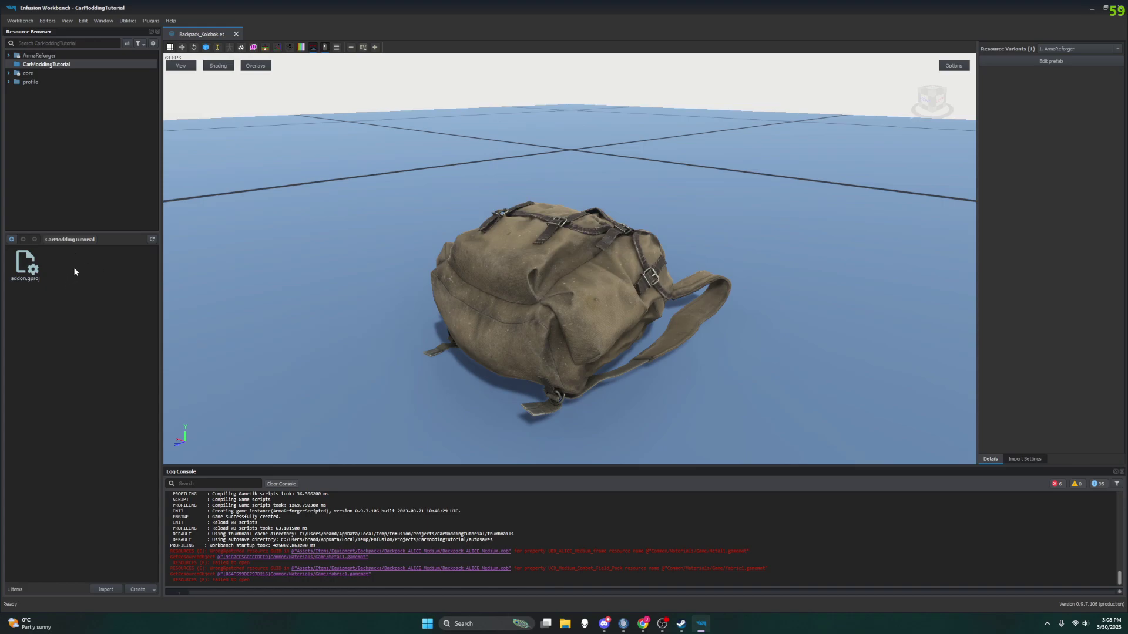
Inspect the subfolders of the core and profile directories, including core's configs, and collapse them again
{"action": "left_click", "coordinate": [9, 73]}
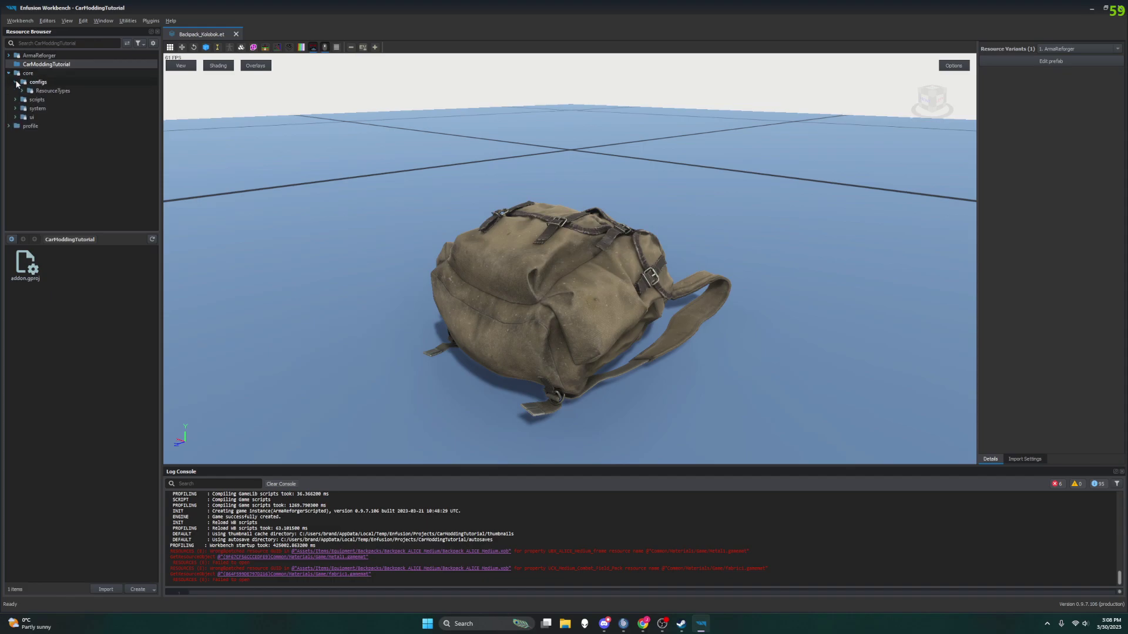
{"action": "left_click", "coordinate": [8, 75]}
{"action": "left_click", "coordinate": [9, 82]}
{"action": "left_click", "coordinate": [8, 82]}
{"action": "left_click", "coordinate": [8, 83]}
{"action": "left_click", "coordinate": [8, 83]}
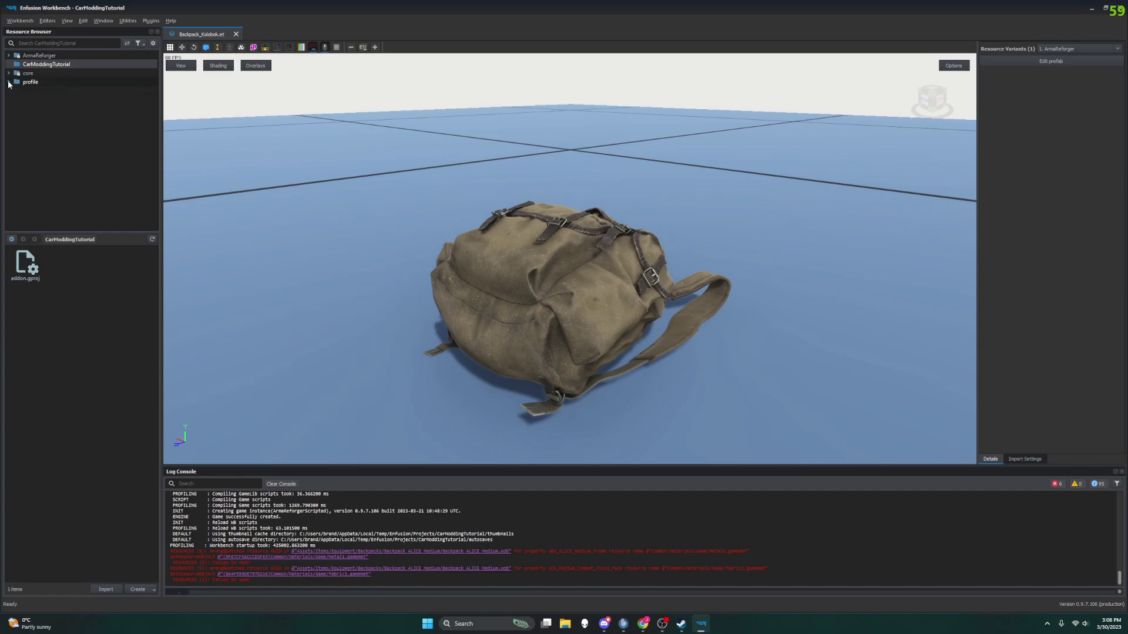
{"action": "left_click", "coordinate": [9, 73]}
{"action": "left_click", "coordinate": [12, 83]}
{"action": "left_click", "coordinate": [12, 82]}
{"action": "left_click", "coordinate": [9, 73]}
Switch to Chrome and review the mod file structure diagram in the Car Modding tutorial
{"action": "key", "text": "alt+Tab"}
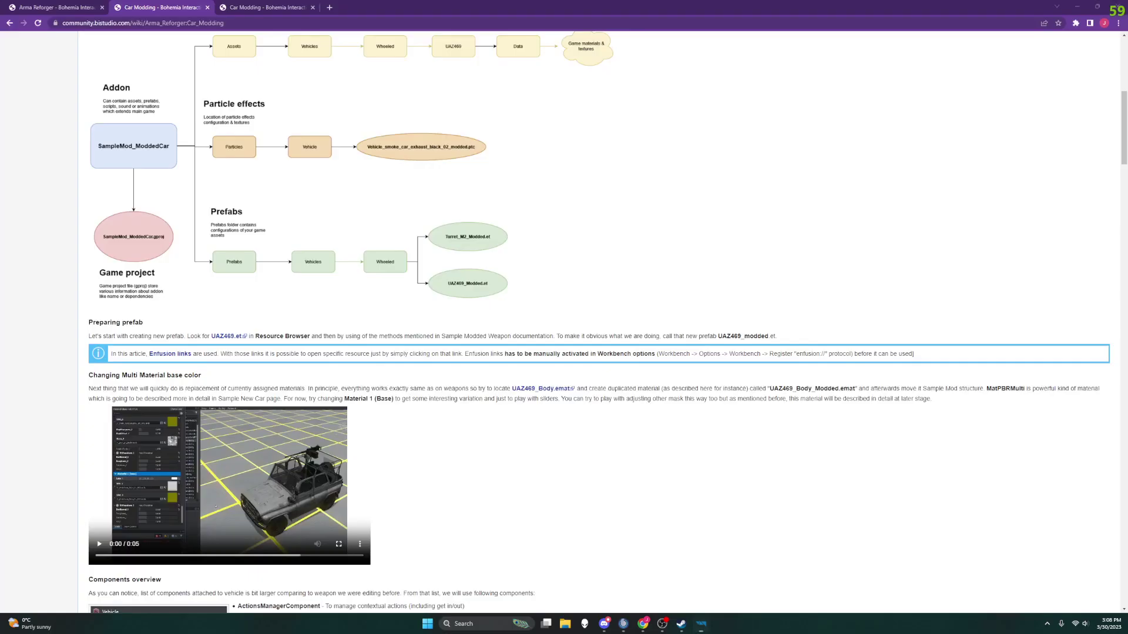
{"action": "scroll", "coordinate": [319, 255], "scroll_direction": "up", "scroll_amount": 2, "text": "ctrl"}
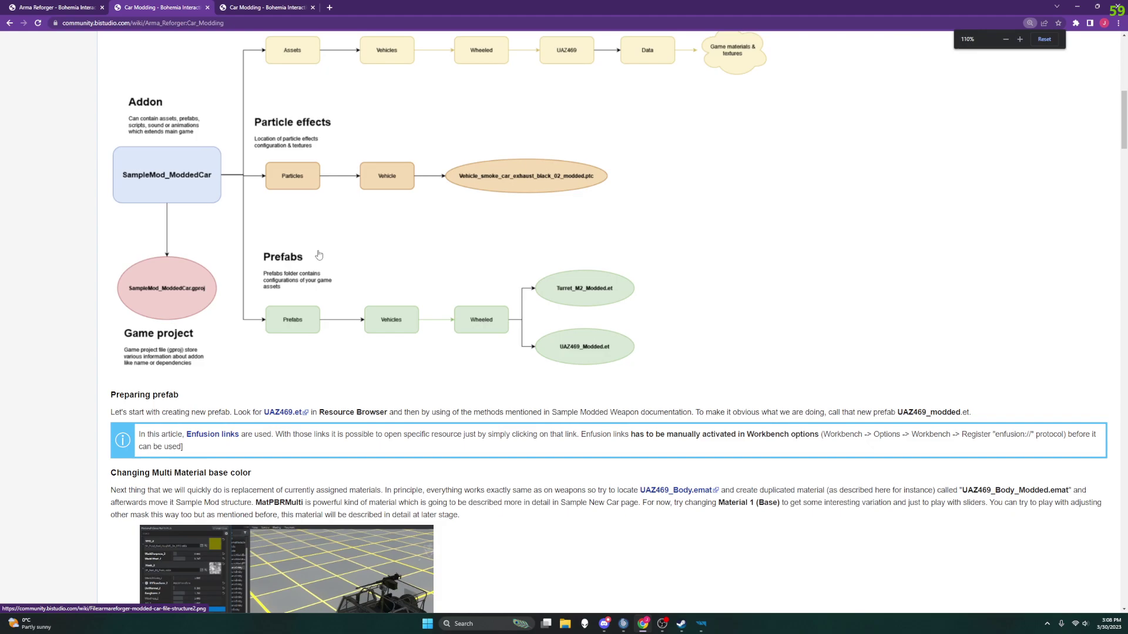
{"action": "scroll", "coordinate": [543, 281], "scroll_direction": "down", "scroll_amount": 1, "text": "ctrl"}
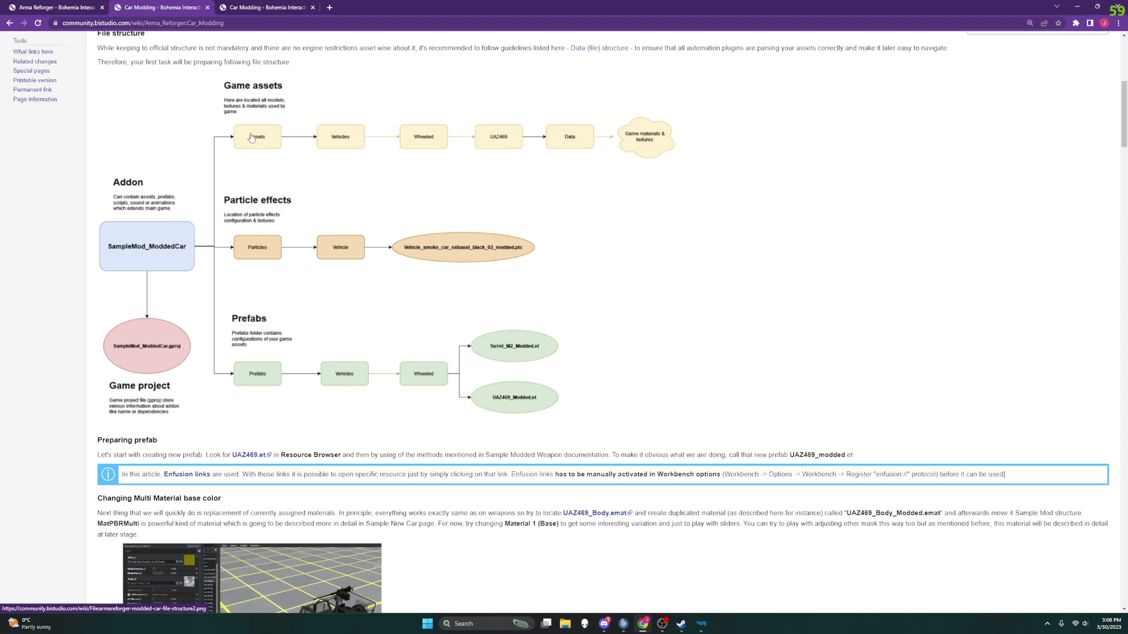
Return to Enfusion Workbench and list the ArmaReforger folder's subfolders for comparison with the tutorial's file structure
{"action": "left_click", "coordinate": [683, 624]}
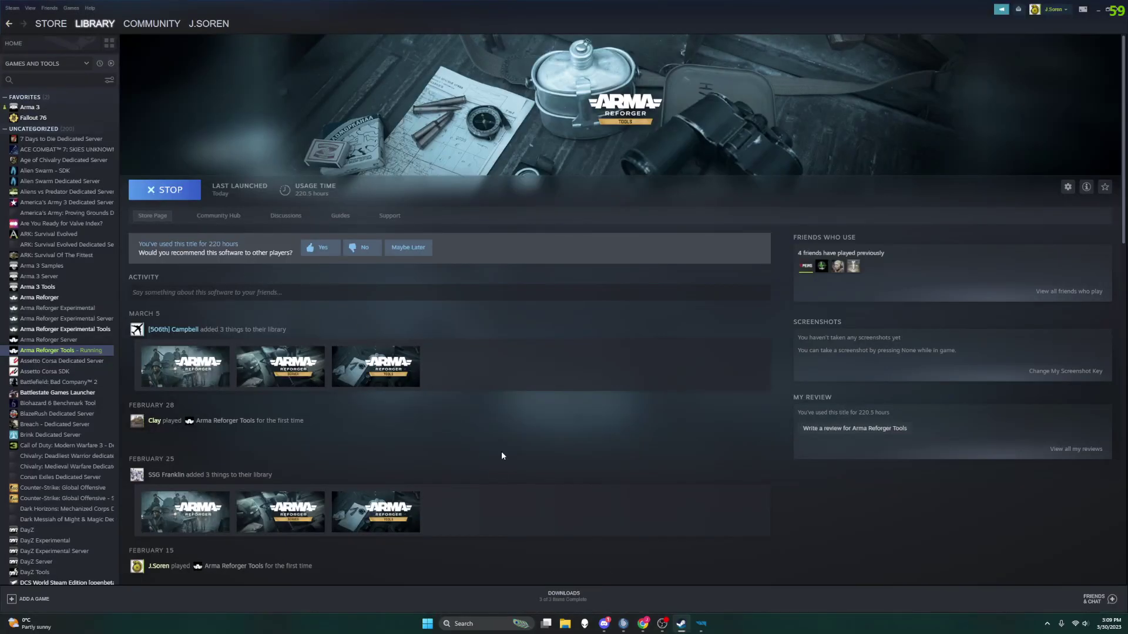
{"action": "left_click", "coordinate": [700, 623]}
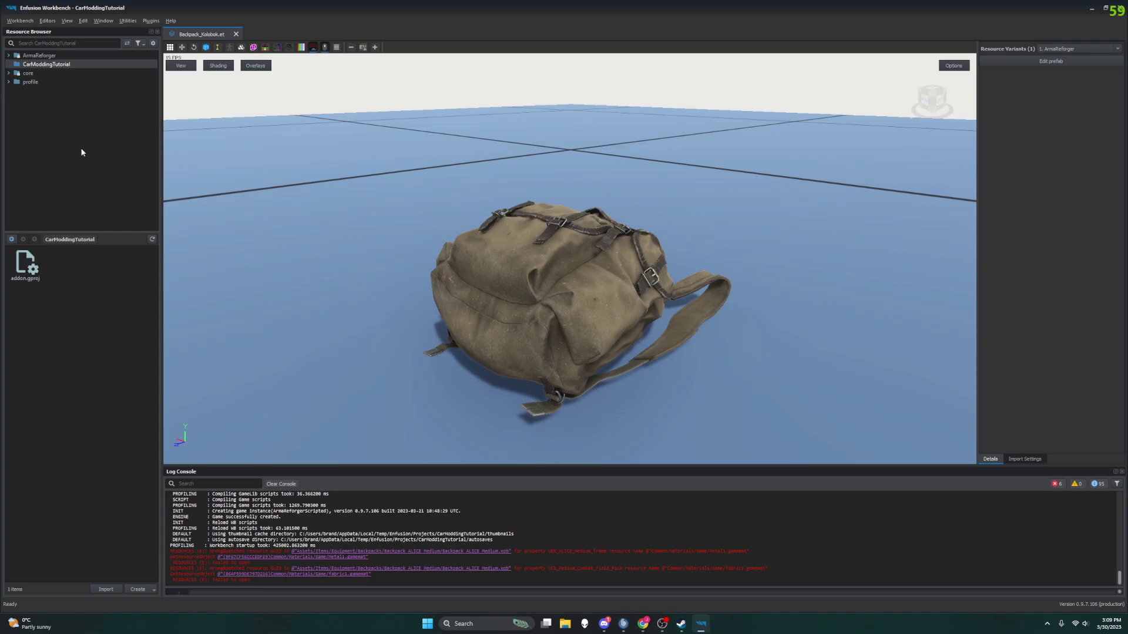
{"action": "left_click", "coordinate": [9, 55]}
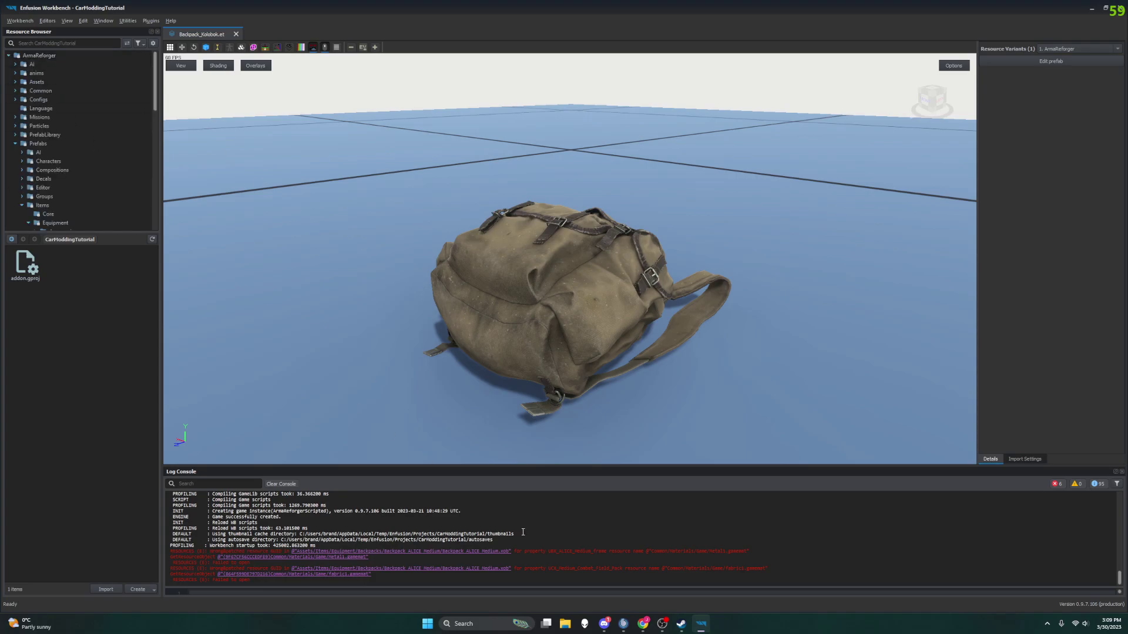
{"action": "left_click", "coordinate": [35, 56]}
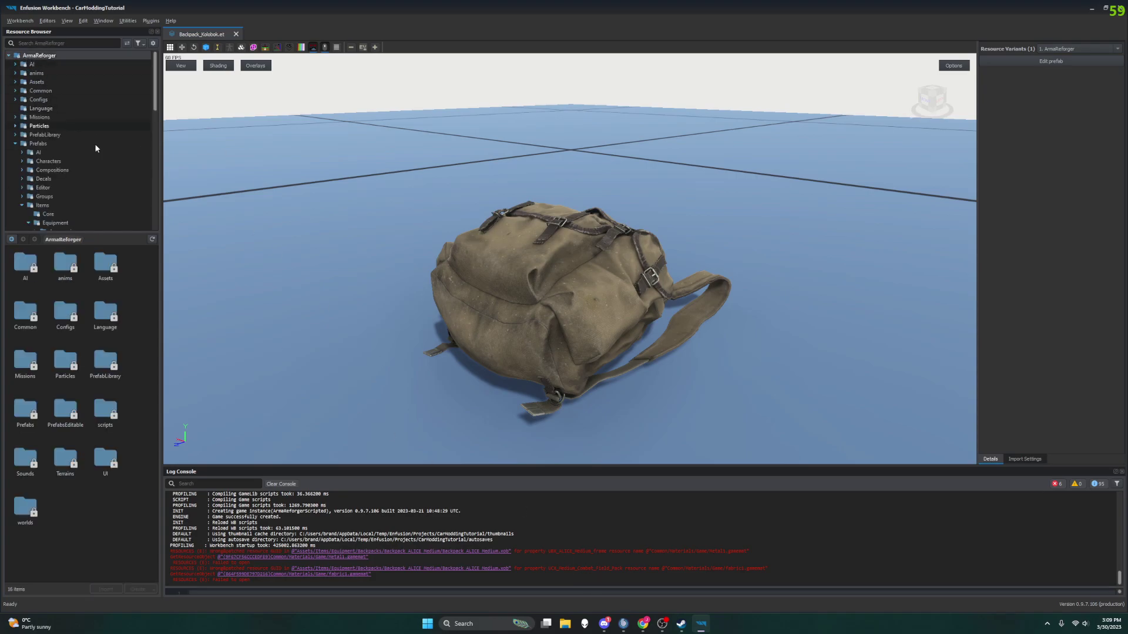
{"action": "mouse_move", "coordinate": [643, 626]}
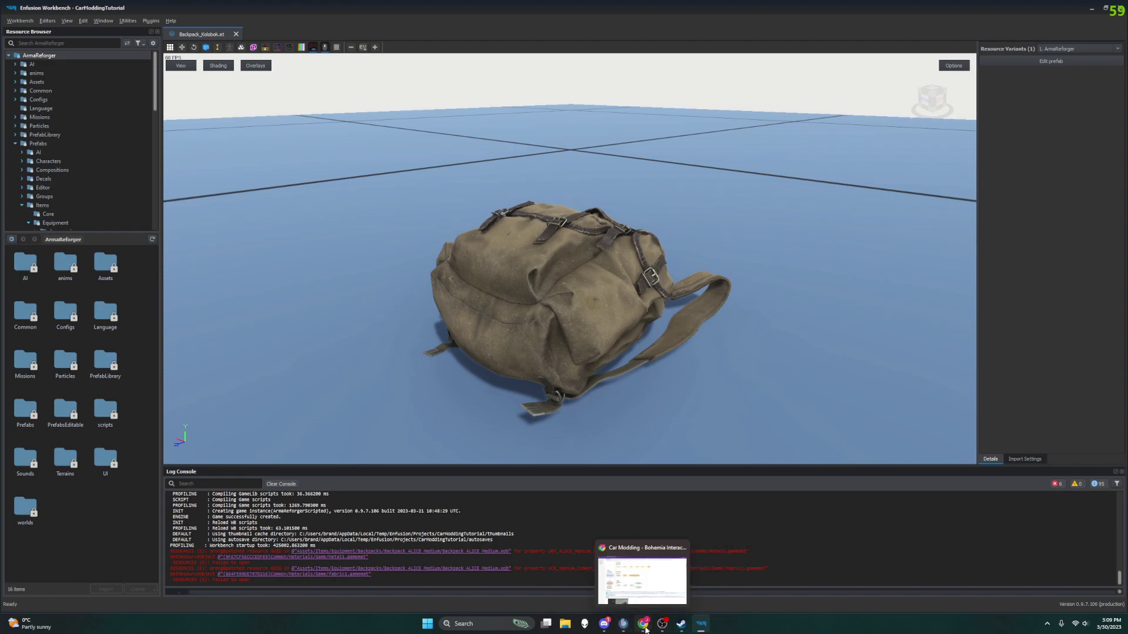
Switch to Chrome and read the Preparing prefab instructions below the file structure diagram in the Car Modding tutorial
{"action": "left_click", "coordinate": [646, 628]}
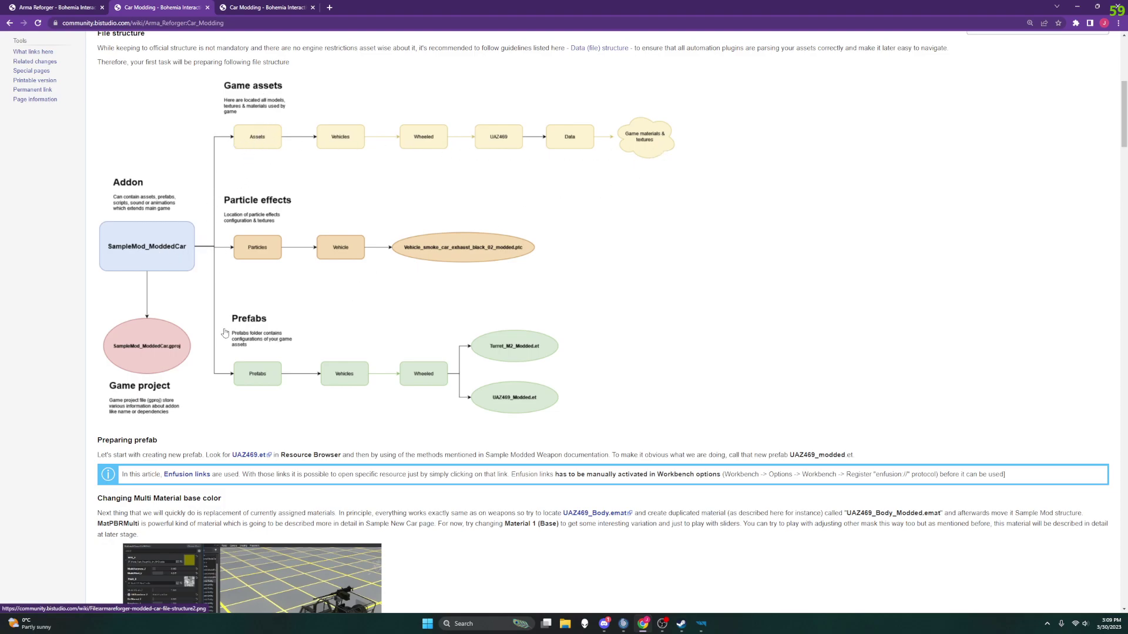
{"action": "scroll", "coordinate": [223, 308], "scroll_direction": "down", "scroll_amount": 1, "text": "ctrl"}
{"action": "scroll", "coordinate": [208, 359], "scroll_direction": "up", "scroll_amount": 1, "text": "ctrl"}
{"action": "scroll", "coordinate": [254, 362], "scroll_direction": "down", "scroll_amount": 2}
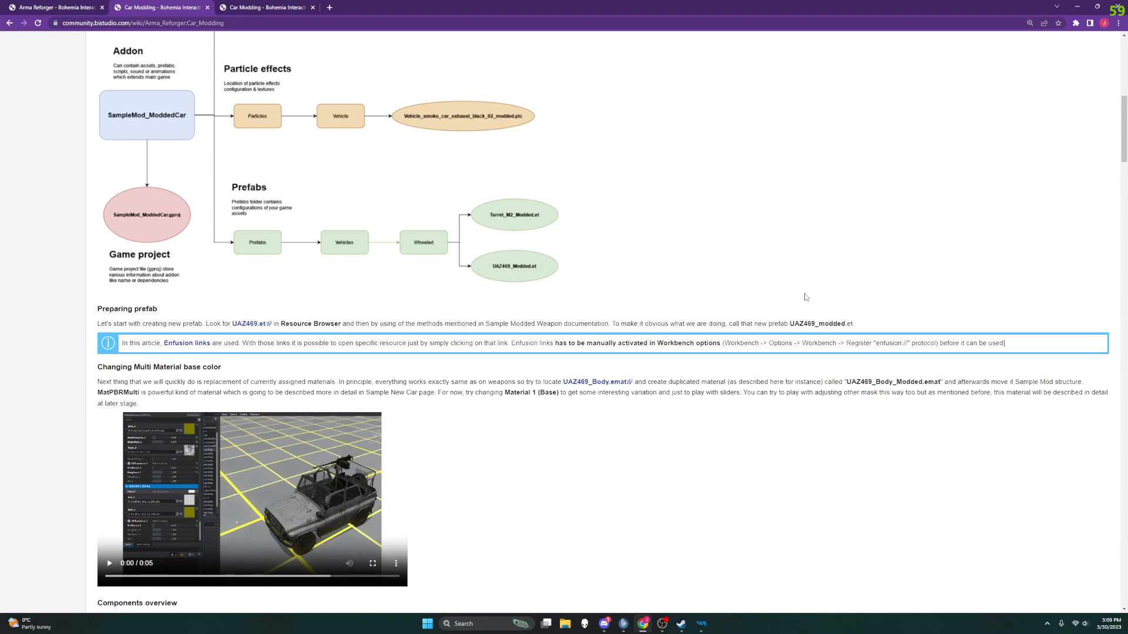
Open the UAZ469.et prefab in Enfusion Workbench through the tutorial's Enfusion link and view the vehicle
{"action": "left_click", "coordinate": [247, 325]}
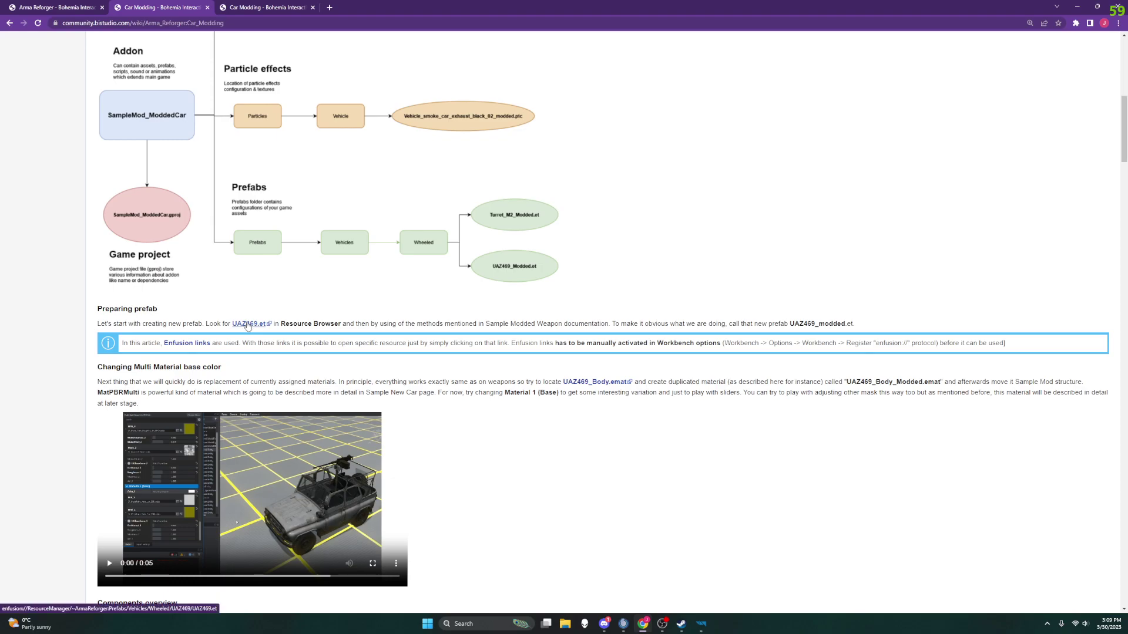
{"action": "middle_click", "coordinate": [247, 324]}
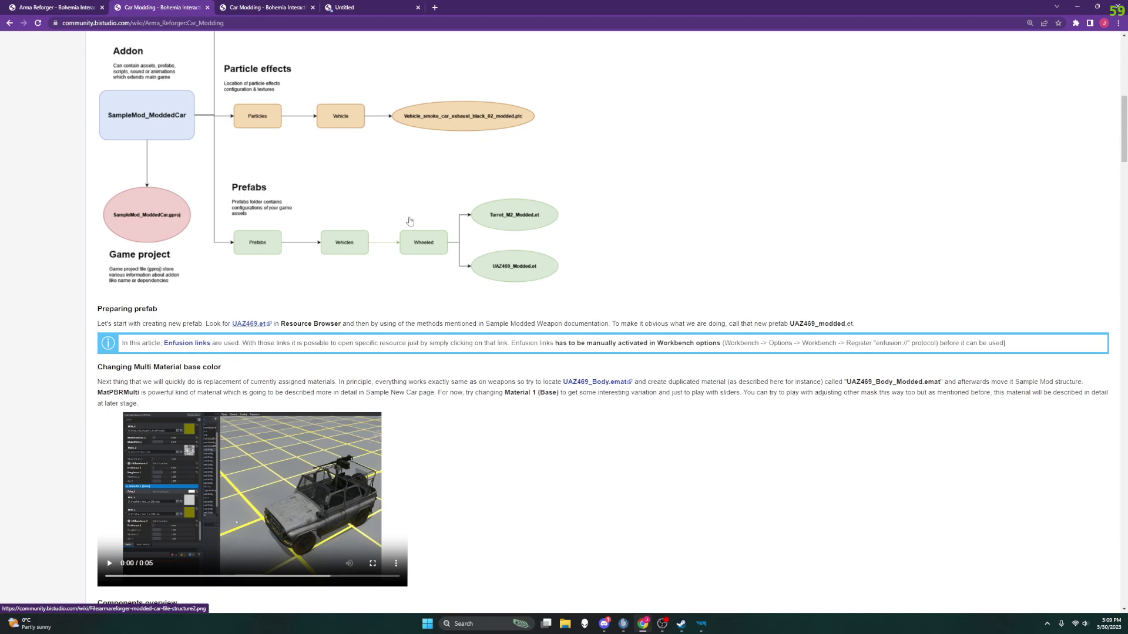
{"action": "left_click", "coordinate": [370, 7]}
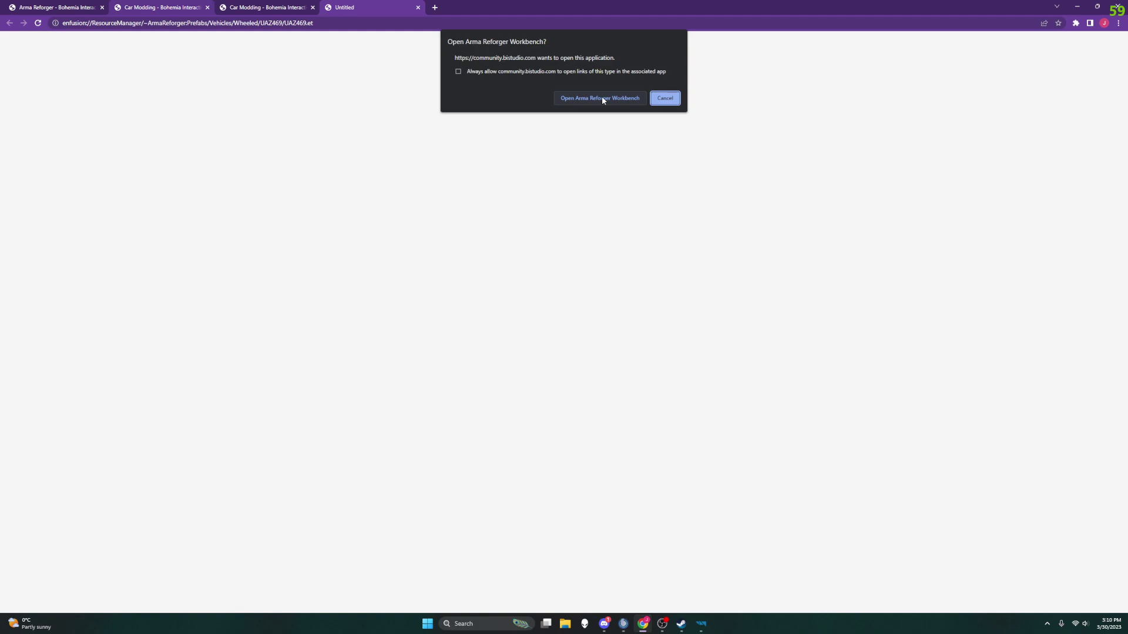
{"action": "left_click", "coordinate": [601, 98]}
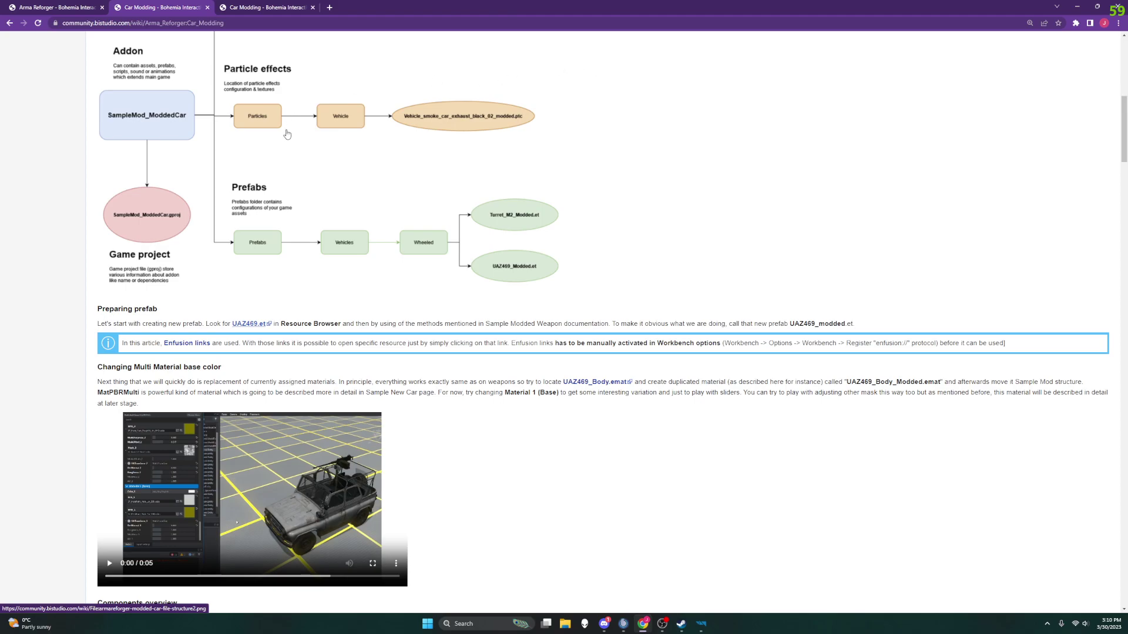
{"action": "left_click", "coordinate": [703, 627]}
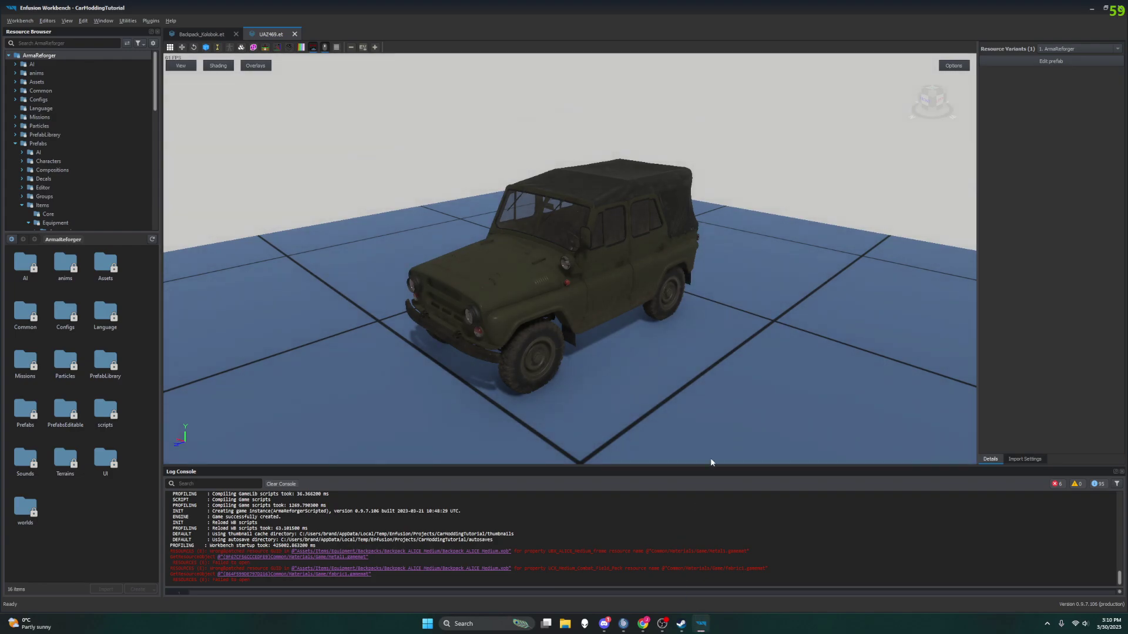
{"action": "right_click_drag", "start_coordinate": [641, 353], "coordinate": [167, 328]}
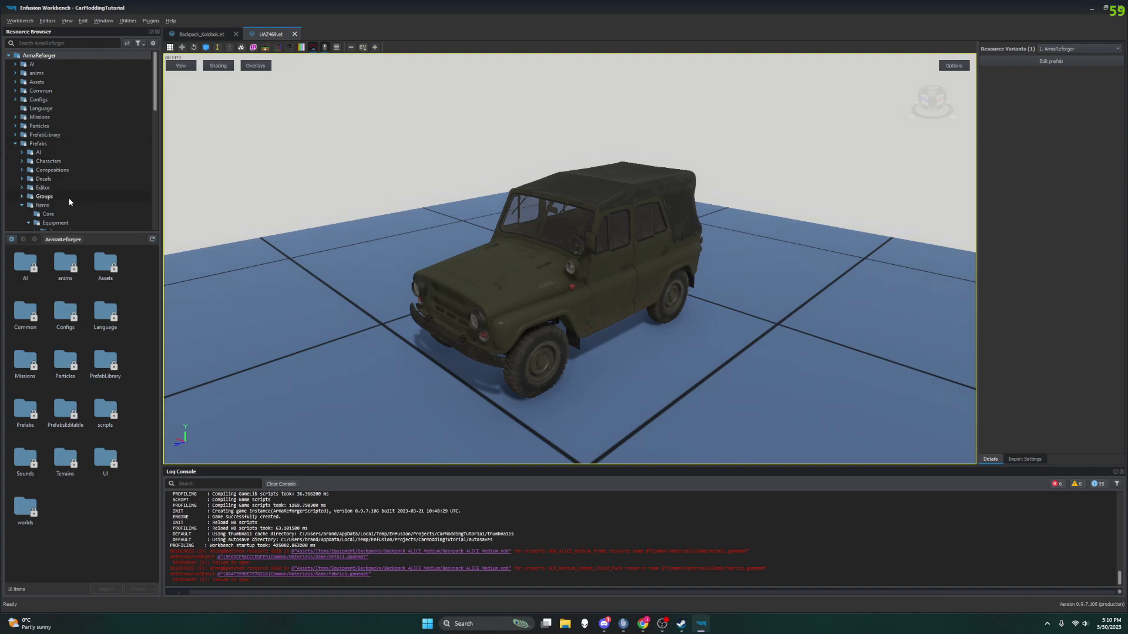
Collapse the Equipment and Items folders under Prefabs and bring the Vehicles folder into view
{"action": "scroll", "coordinate": [66, 176], "scroll_direction": "down", "scroll_amount": 10}
{"action": "scroll", "coordinate": [66, 176], "scroll_direction": "up", "scroll_amount": 6}
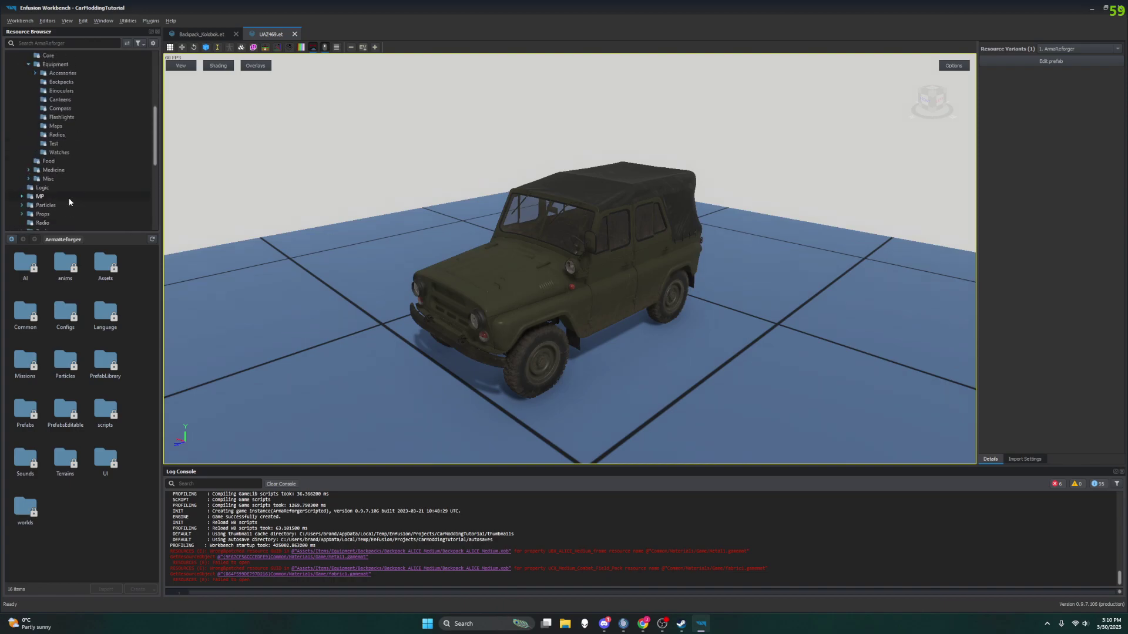
{"action": "left_click", "coordinate": [28, 116]}
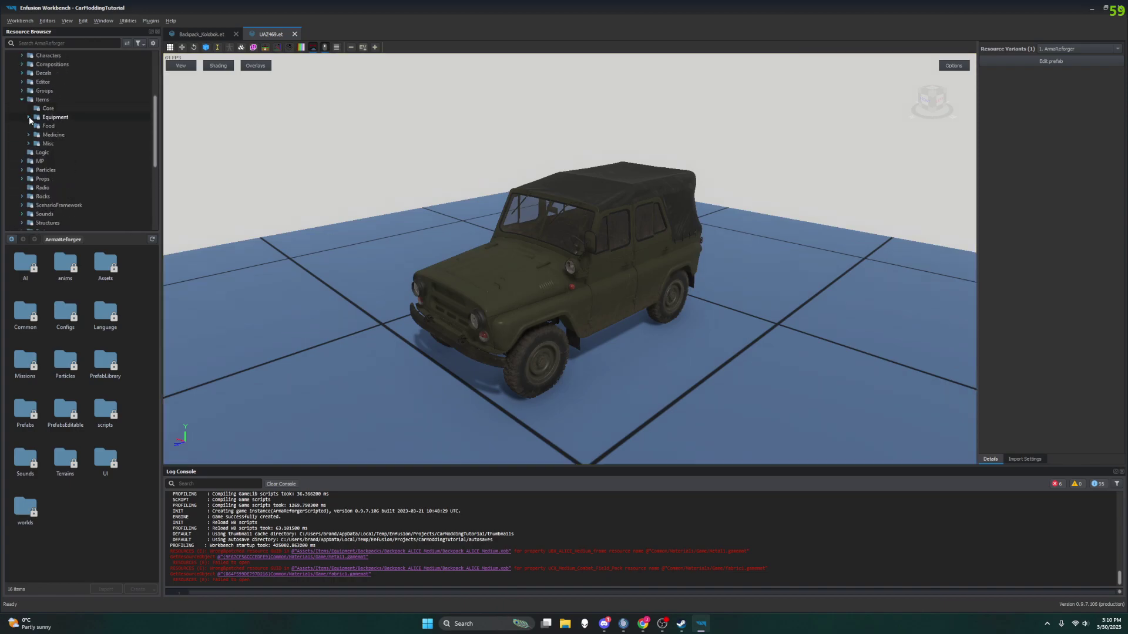
{"action": "left_click", "coordinate": [21, 99]}
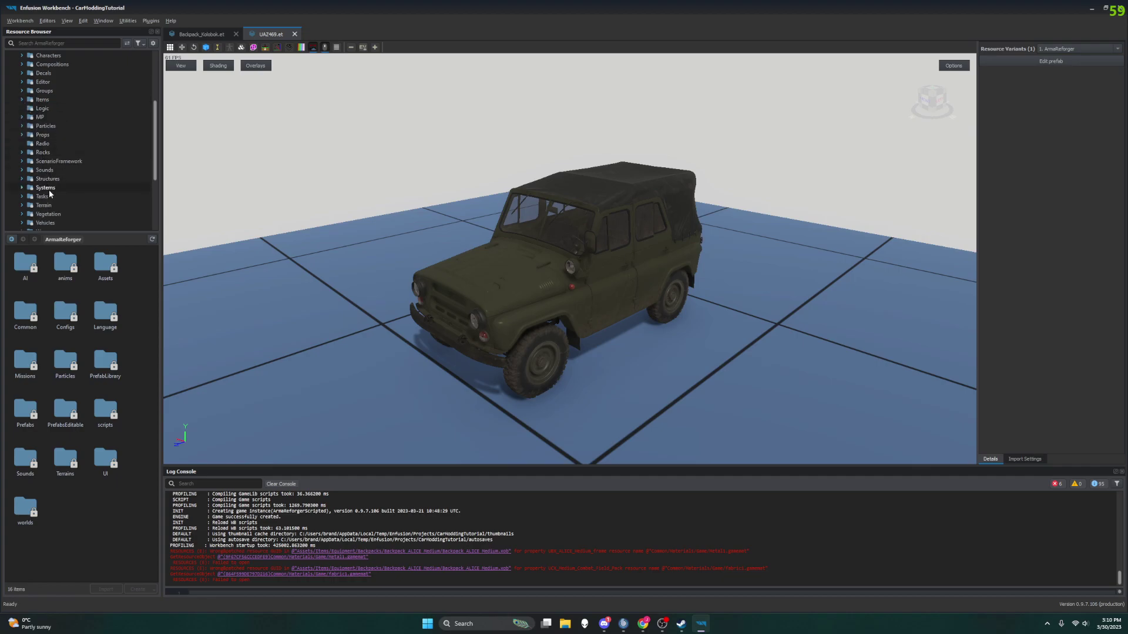
{"action": "scroll", "coordinate": [50, 194], "scroll_direction": "down", "scroll_amount": 3}
{"action": "scroll", "coordinate": [329, 229], "scroll_direction": "up", "scroll_amount": 3}
{"action": "scroll", "coordinate": [470, 231], "scroll_direction": "down", "scroll_amount": 2}
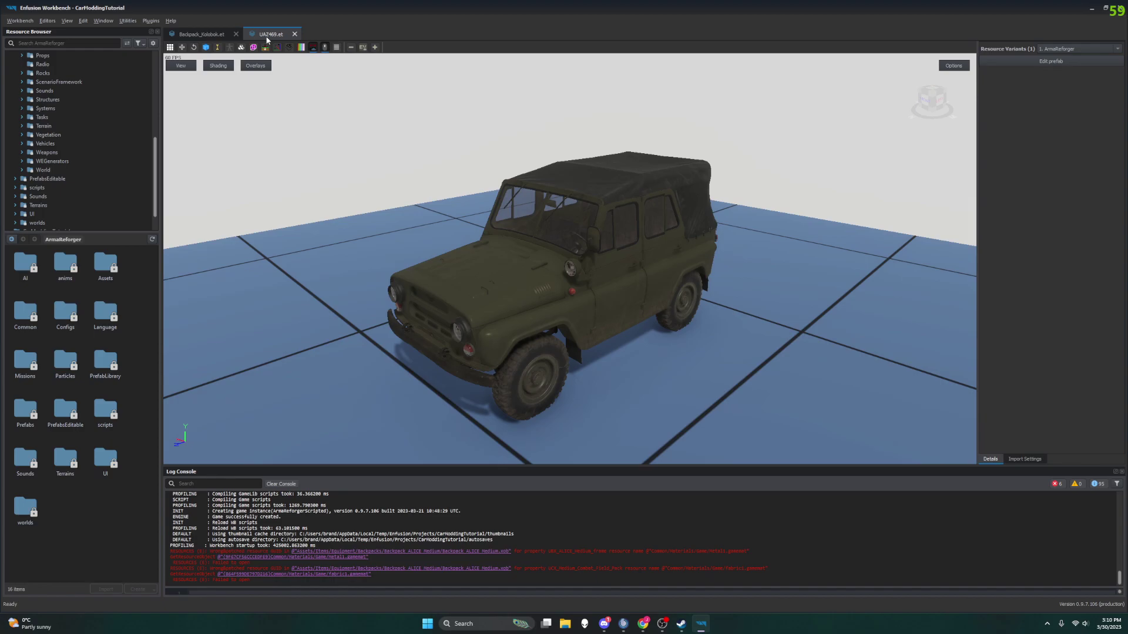
Compare the two open prefabs and close the backpack prefab, keeping UAZ469.et open
{"action": "right_click", "coordinate": [267, 37]}
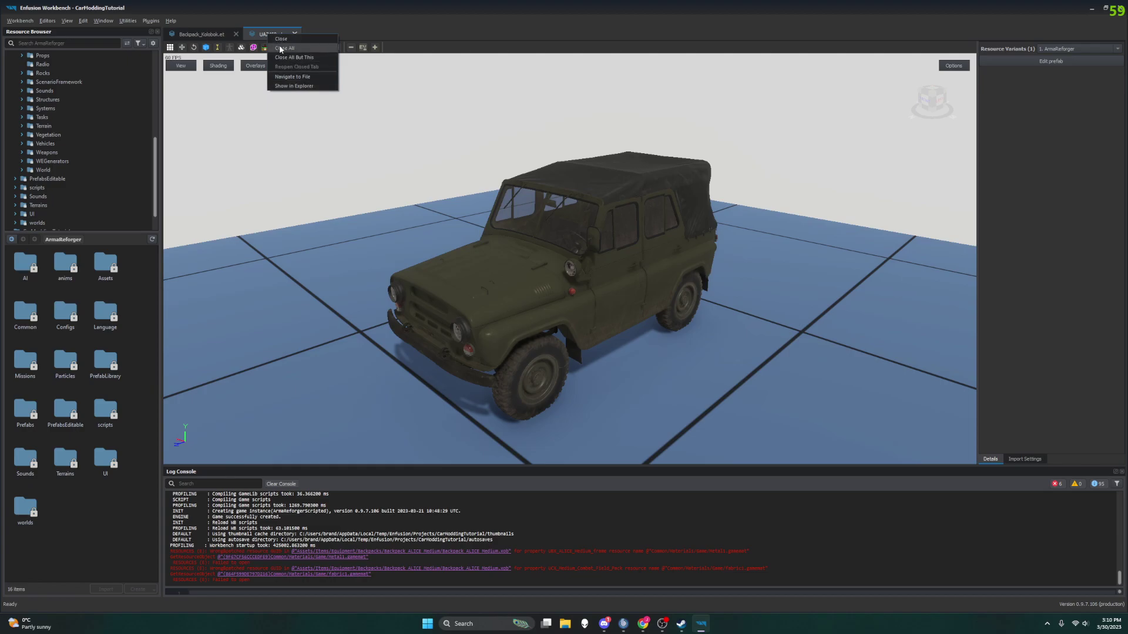
{"action": "left_click", "coordinate": [255, 35]}
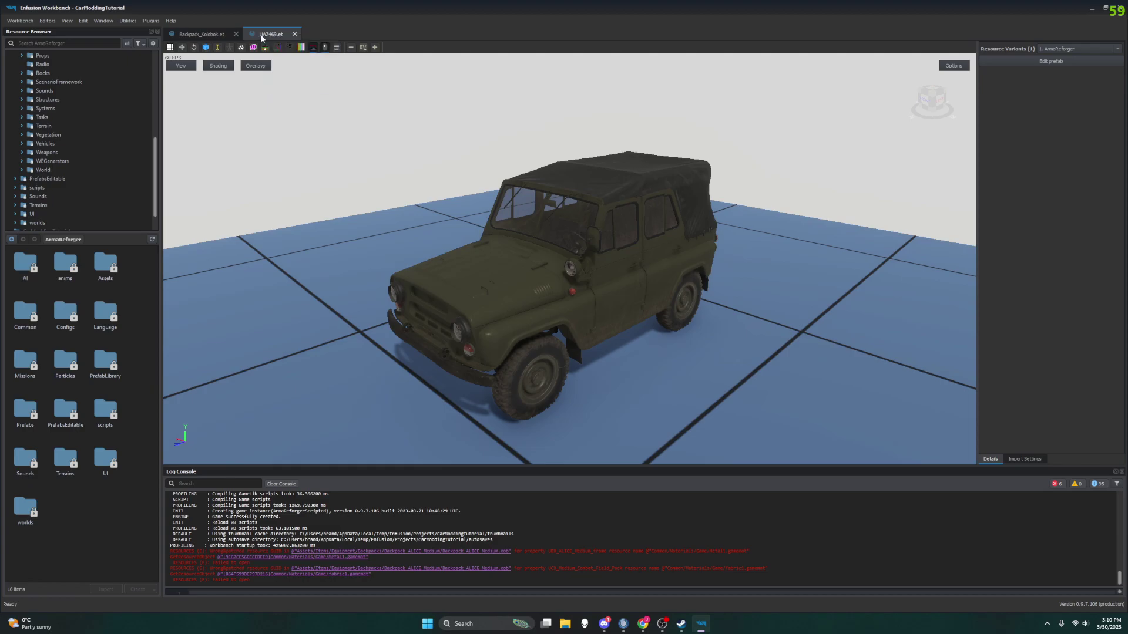
{"action": "left_click", "coordinate": [201, 35]}
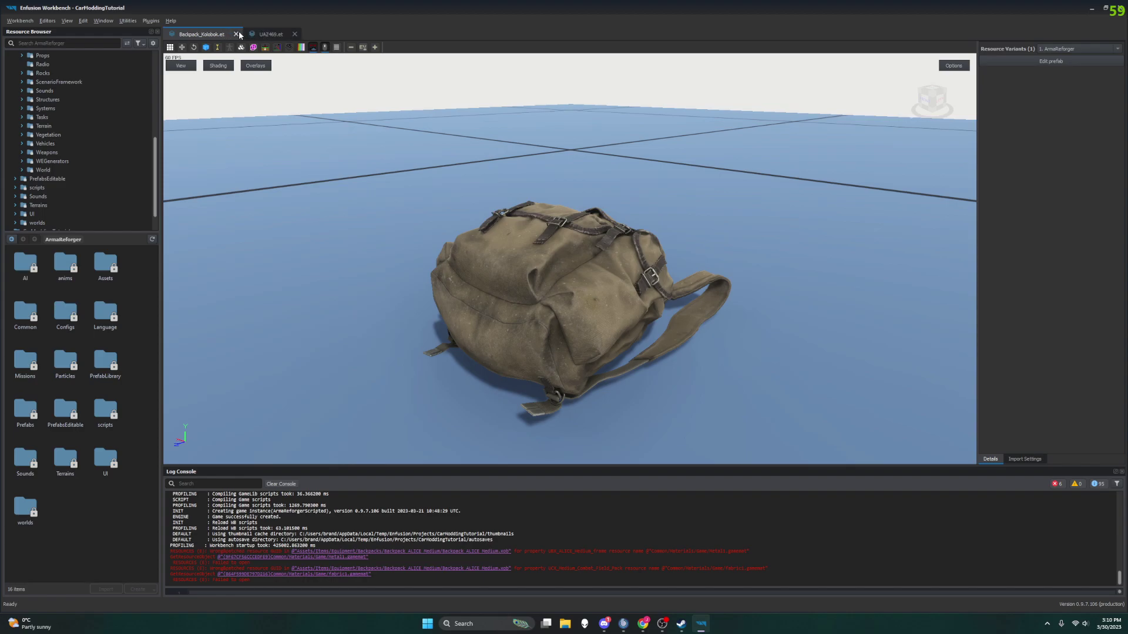
{"action": "left_click", "coordinate": [270, 34]}
{"action": "left_click", "coordinate": [205, 34]}
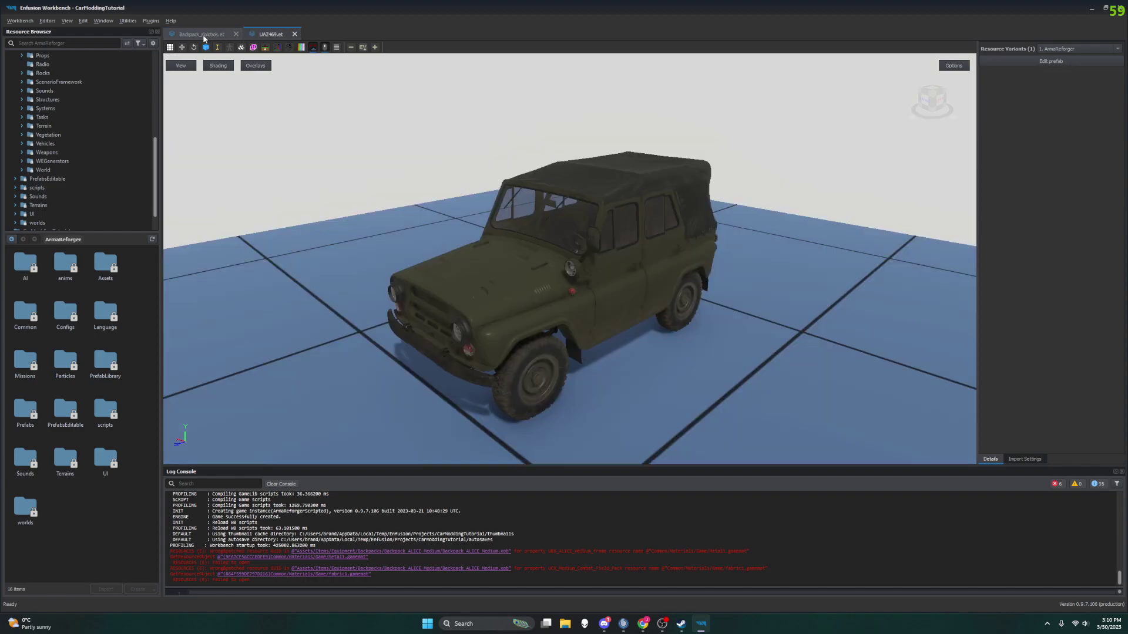
{"action": "left_click", "coordinate": [270, 34]}
{"action": "left_click", "coordinate": [216, 35]}
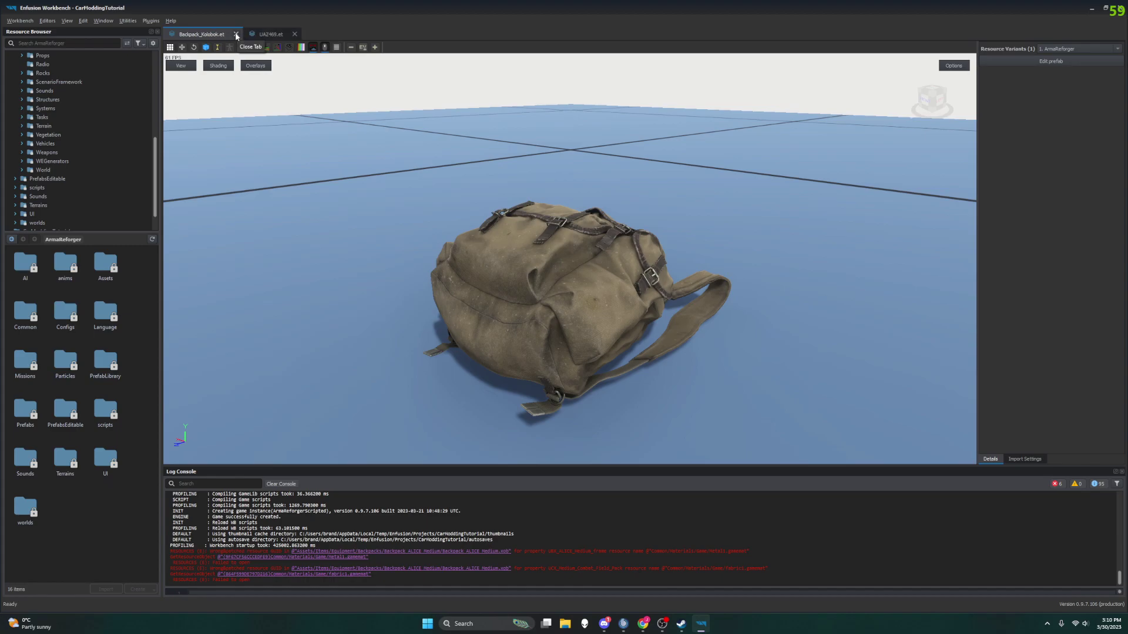
{"action": "left_click", "coordinate": [236, 34]}
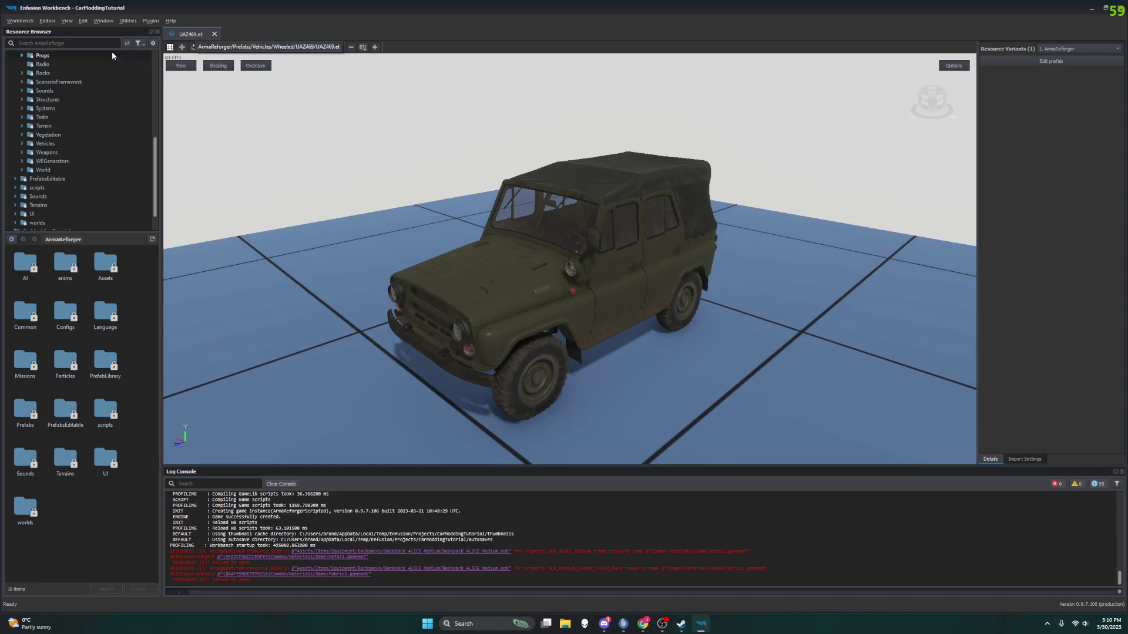
Navigate to the UAZ469.et file in the Resource Browser and trace its folder path under Prefabs
{"action": "right_click", "coordinate": [198, 35]}
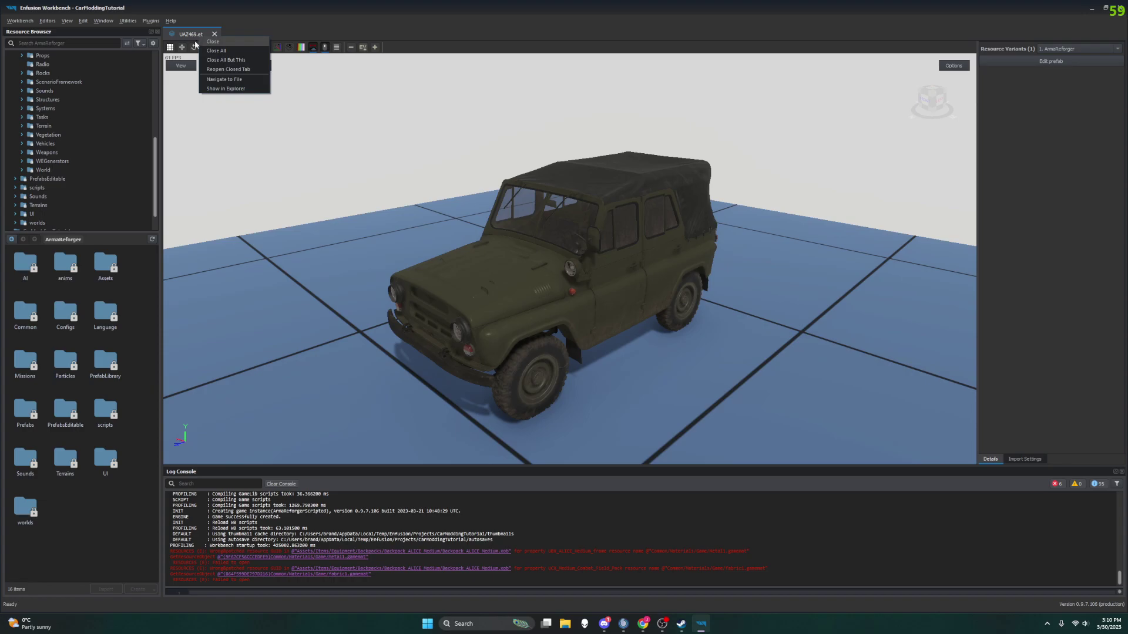
{"action": "left_click", "coordinate": [229, 80]}
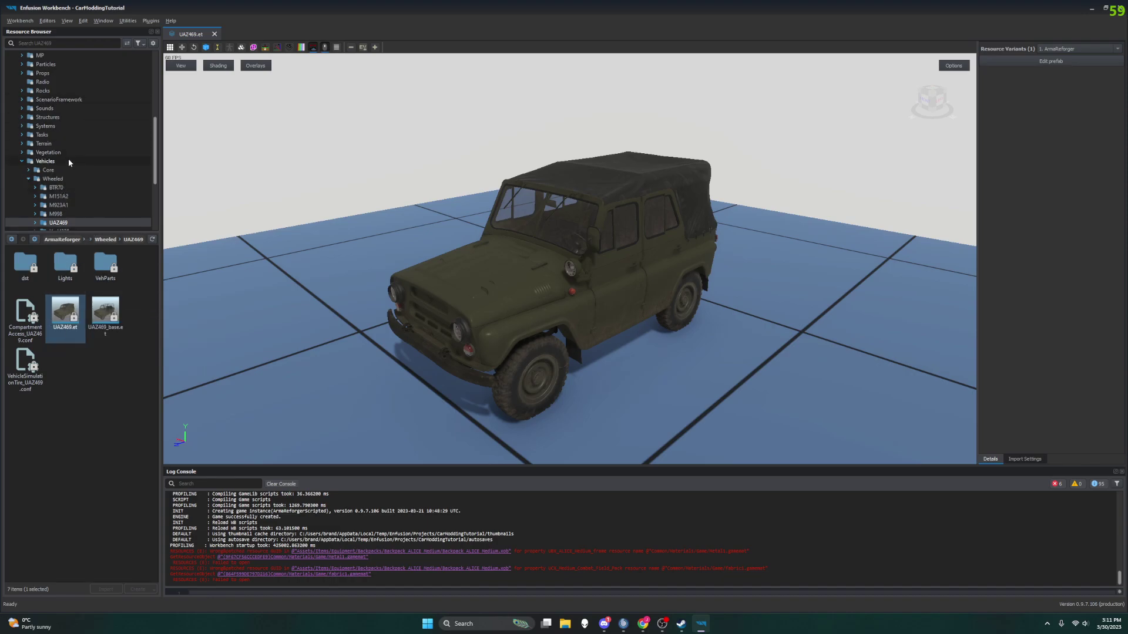
{"action": "mouse_move", "coordinate": [154, 153]}
{"action": "left_mouse_down"}
{"action": "mouse_move", "coordinate": [157, 185]}
{"action": "mouse_move", "coordinate": [157, 132]}
{"action": "left_mouse_up"}
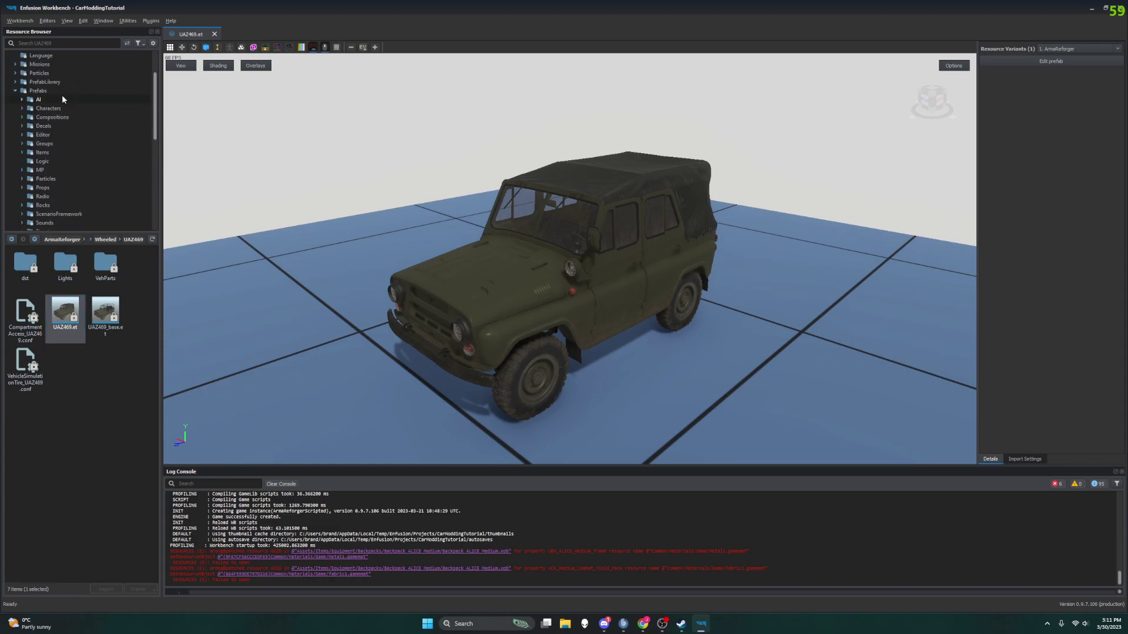
{"action": "scroll", "coordinate": [60, 93], "scroll_direction": "up", "scroll_amount": 2}
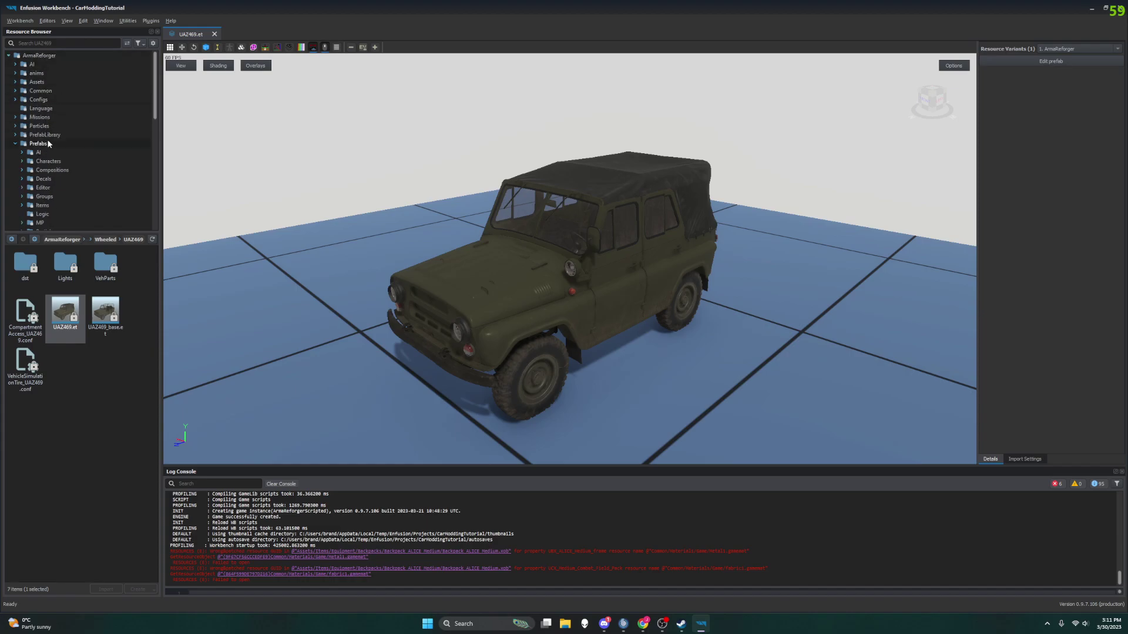
{"action": "scroll", "coordinate": [47, 145], "scroll_direction": "down", "scroll_amount": 7}
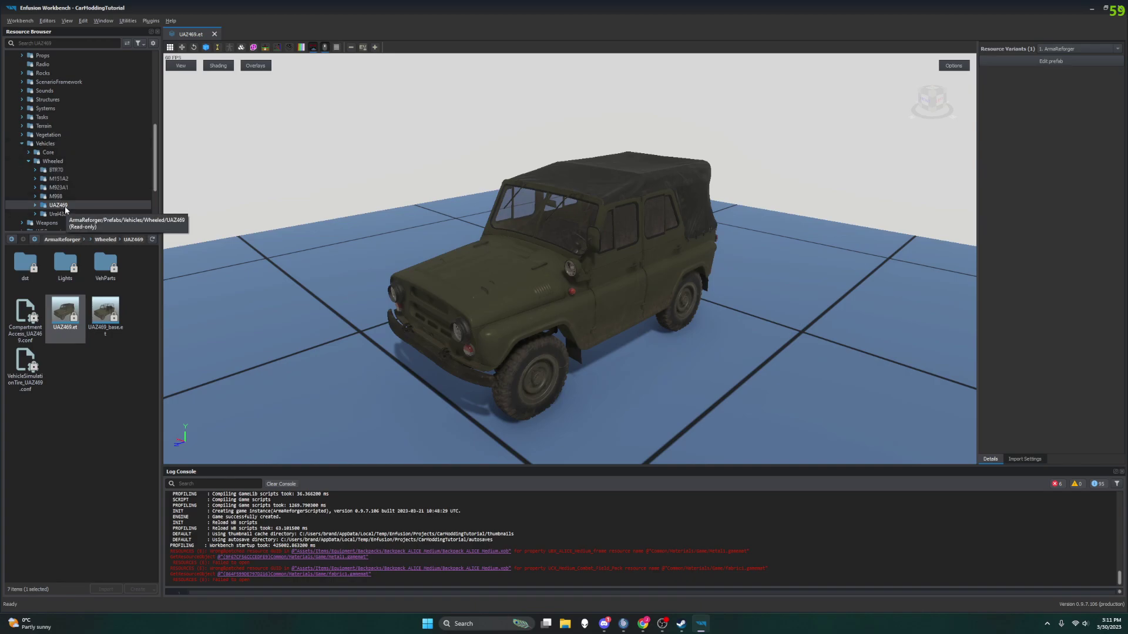
Examine UAZ469's dst, Lights and VehParts subfolders, including Doors and Wheels, and return to the collapsed UAZ469 folder's contents
{"action": "double_click", "coordinate": [46, 209]}
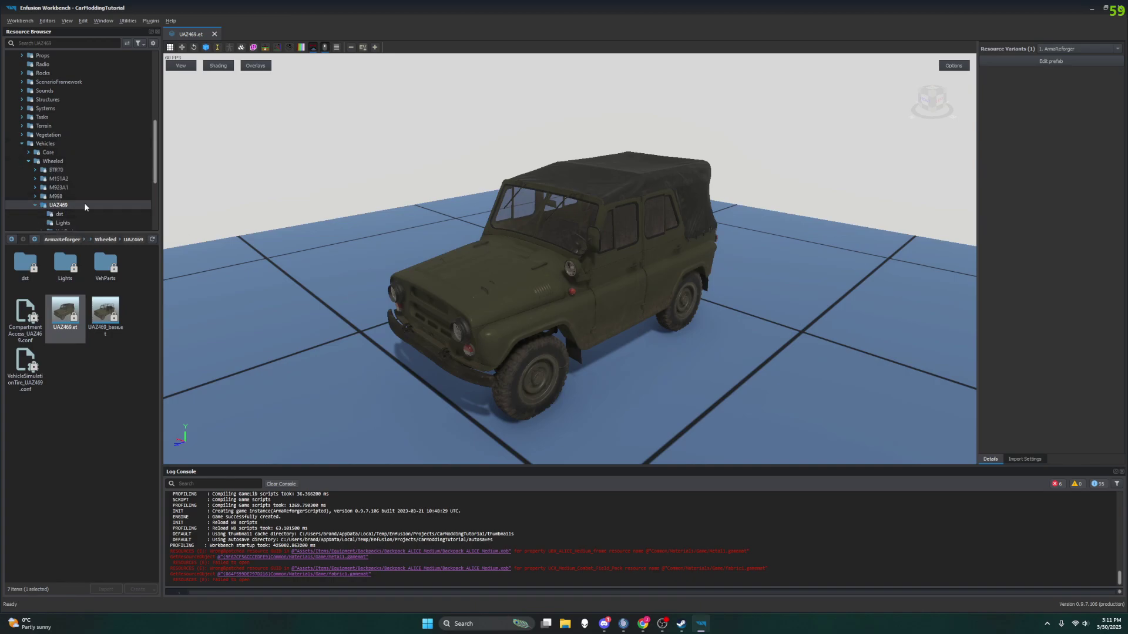
{"action": "scroll", "coordinate": [67, 193], "scroll_direction": "down", "scroll_amount": 2}
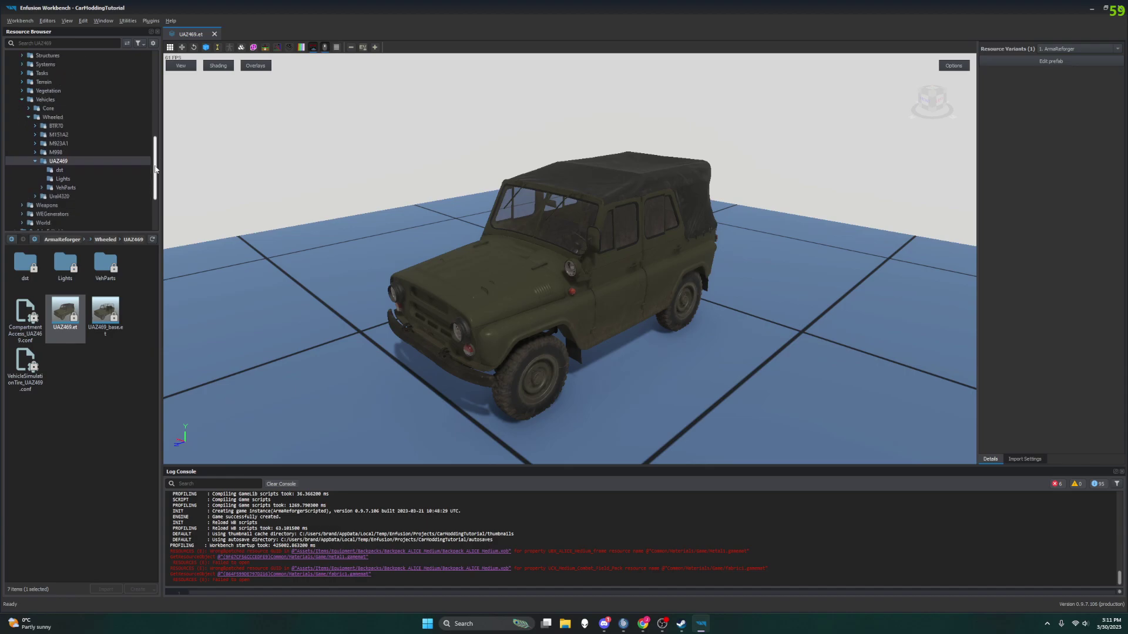
{"action": "left_click", "coordinate": [59, 170]}
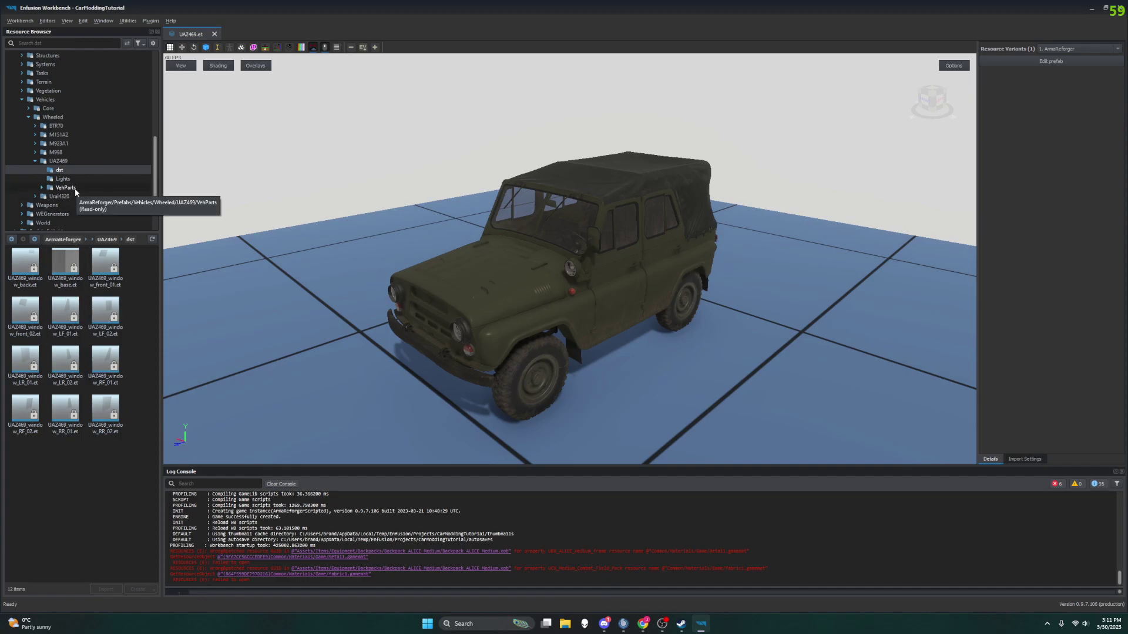
{"action": "left_click", "coordinate": [41, 188]}
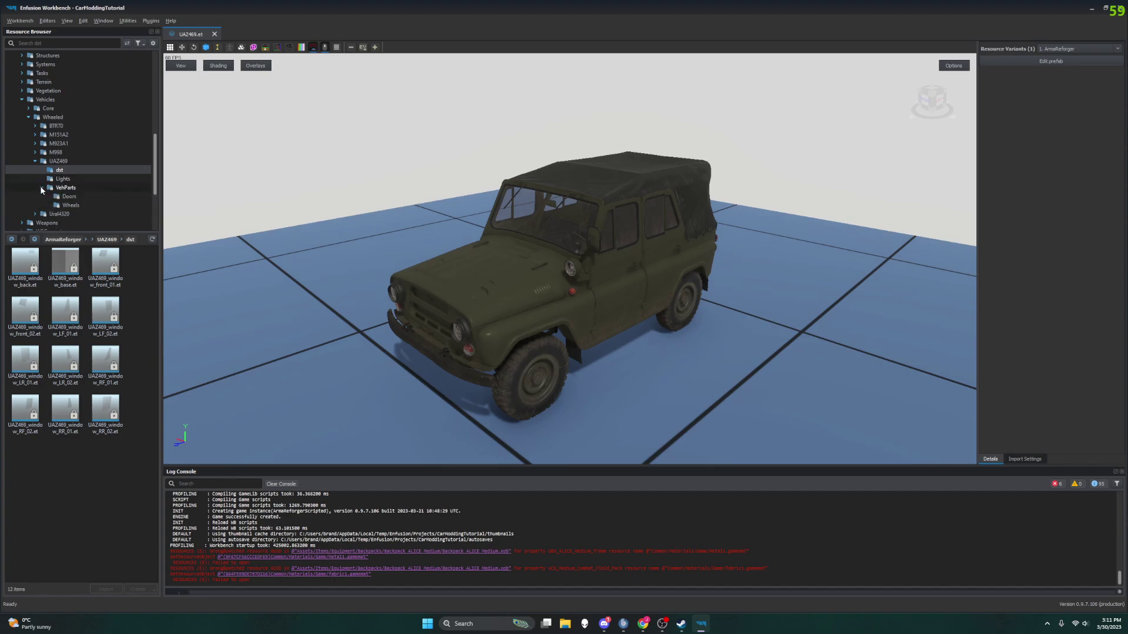
{"action": "left_click", "coordinate": [69, 197]}
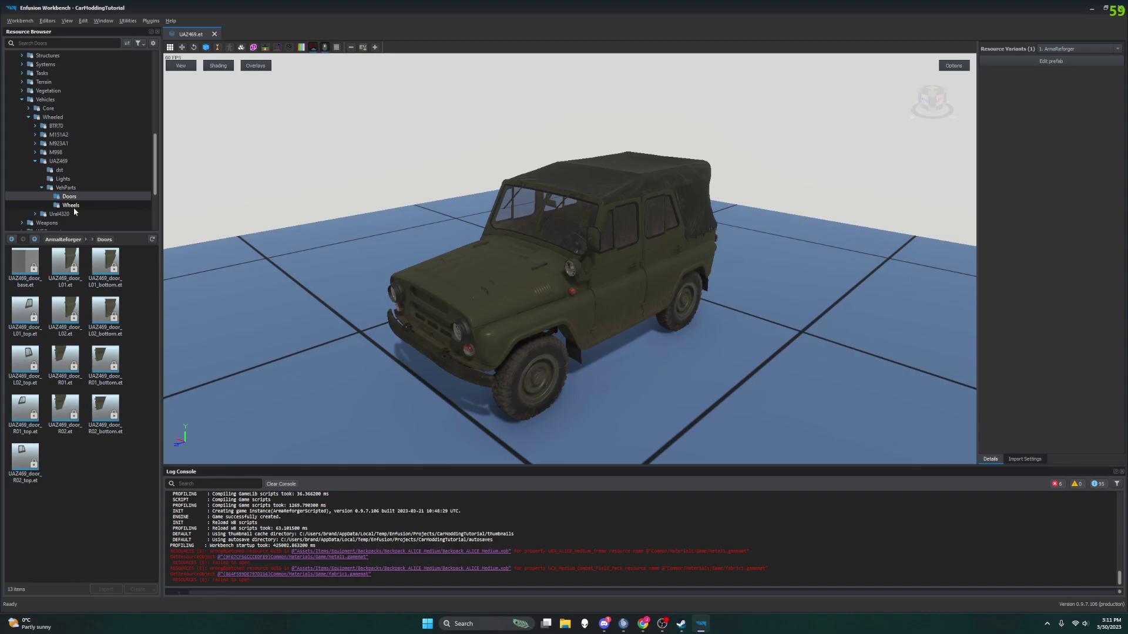
{"action": "left_click", "coordinate": [72, 205]}
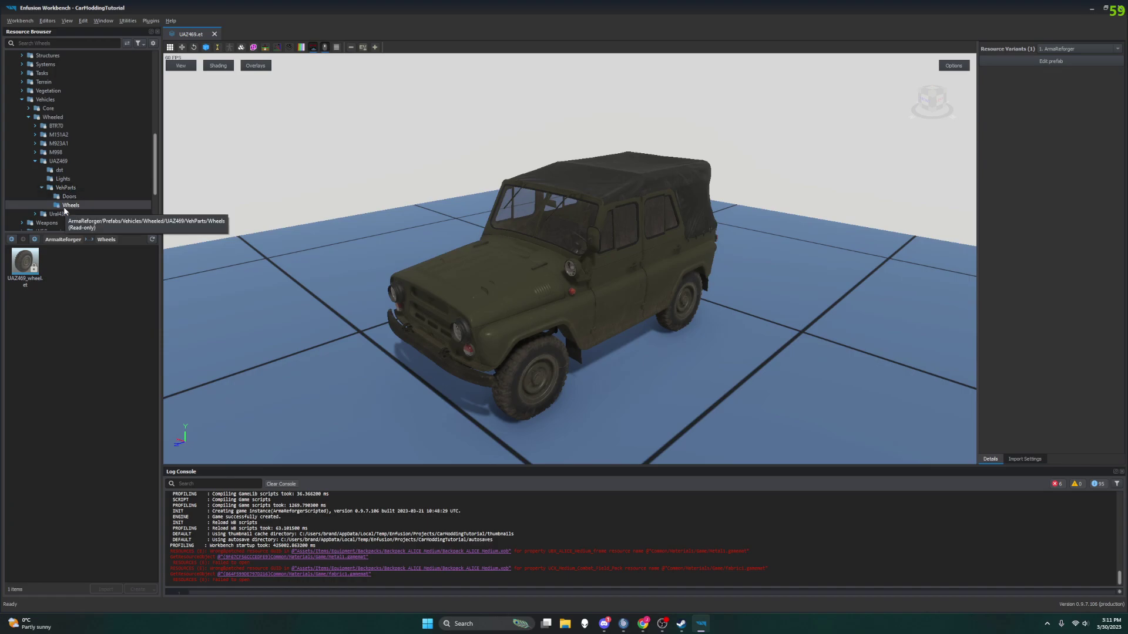
{"action": "left_click", "coordinate": [69, 196]}
{"action": "left_click", "coordinate": [65, 187]}
{"action": "left_click", "coordinate": [63, 178]}
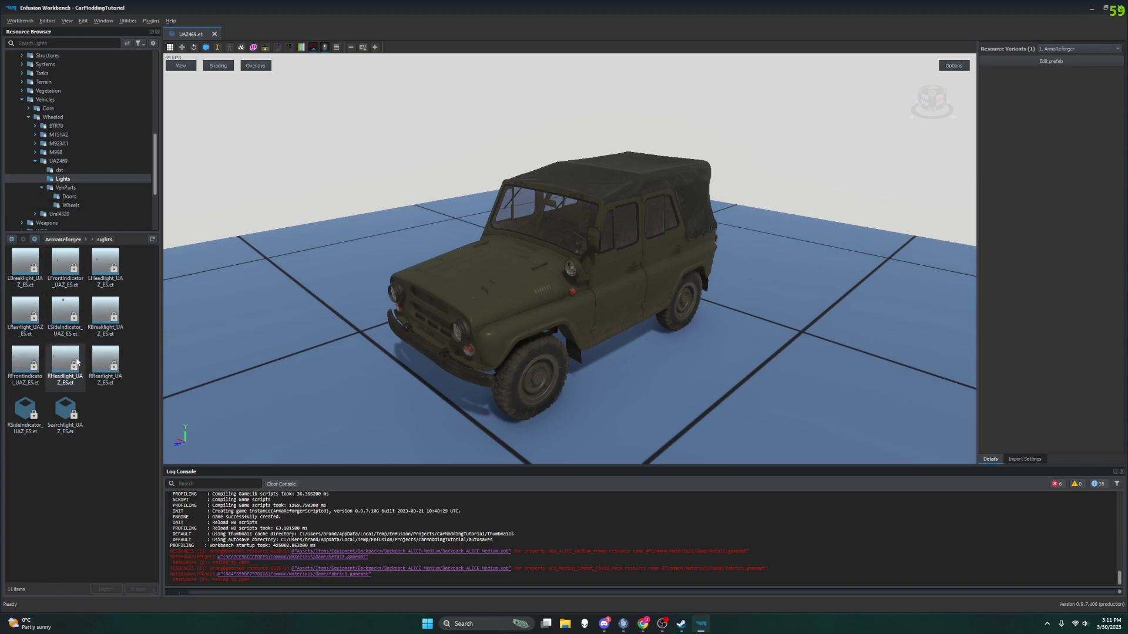
{"action": "left_click", "coordinate": [59, 170]}
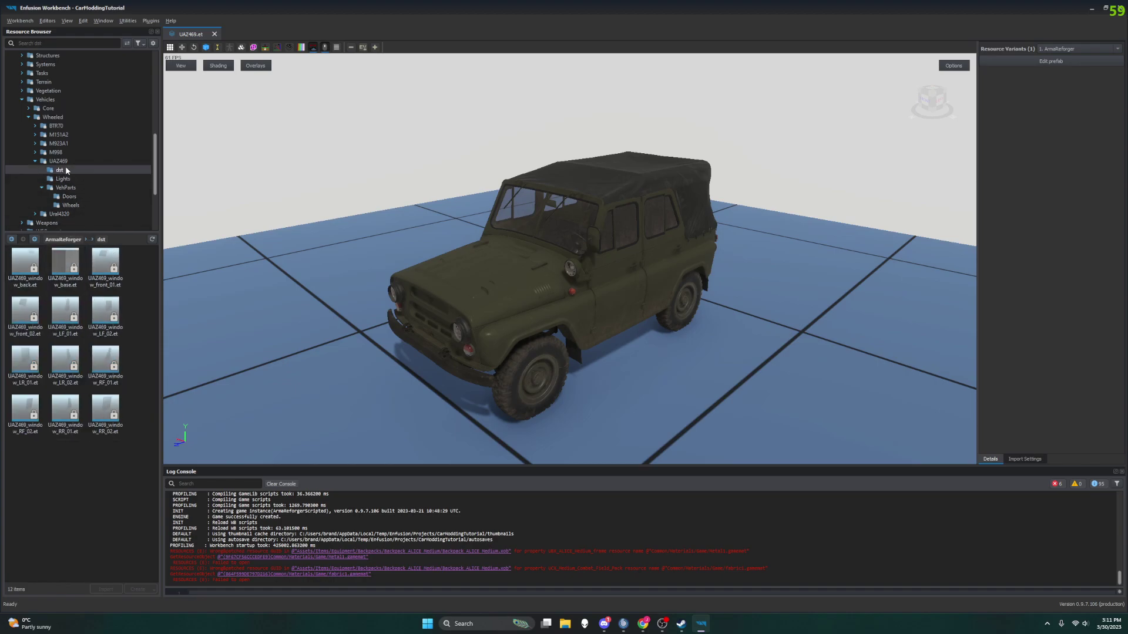
{"action": "left_click", "coordinate": [36, 161]}
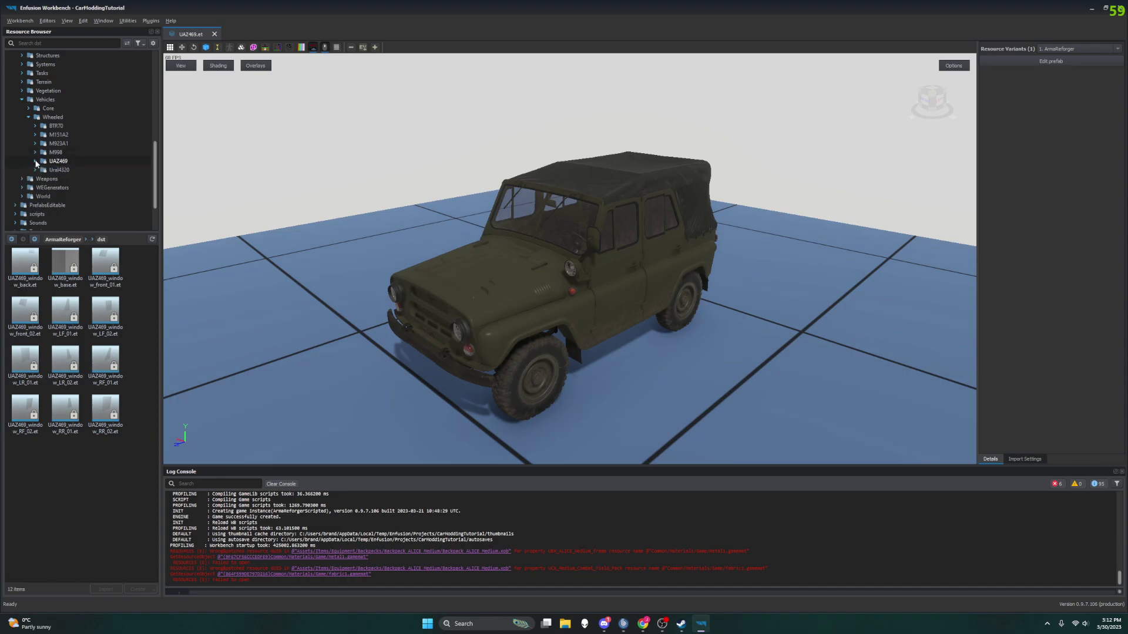
{"action": "left_click", "coordinate": [48, 161]}
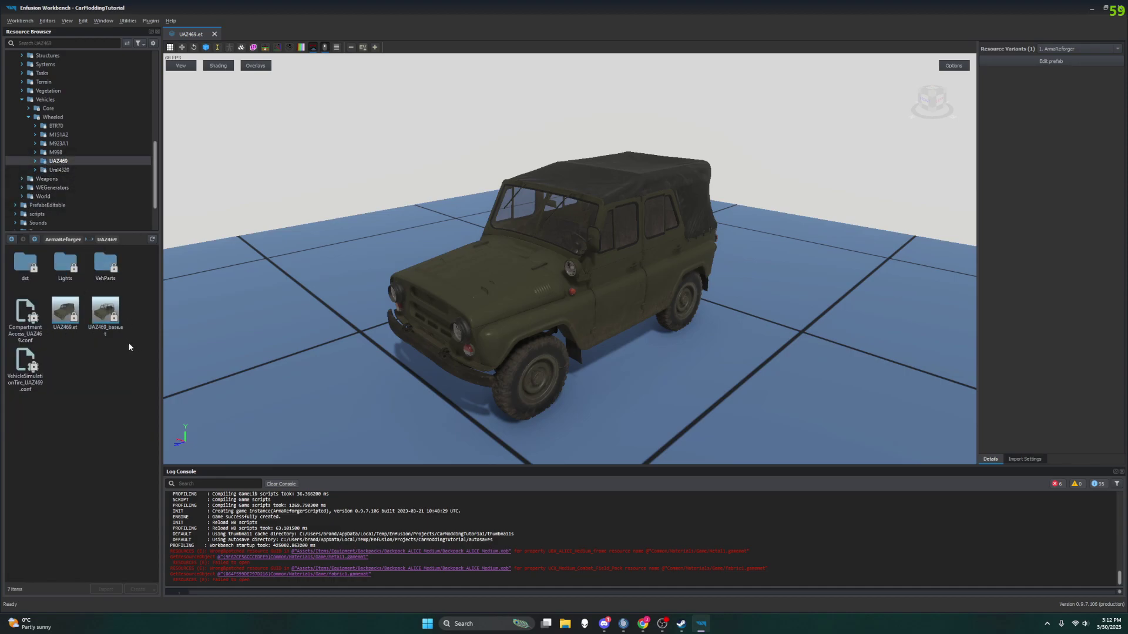
Switch to Chrome and read the tutorial's prefab preparation, Multi Material base color and Components overview sections
{"action": "left_click", "coordinate": [643, 624]}
{"action": "scroll", "coordinate": [141, 356], "scroll_direction": "up", "scroll_amount": 1, "text": "ctrl"}
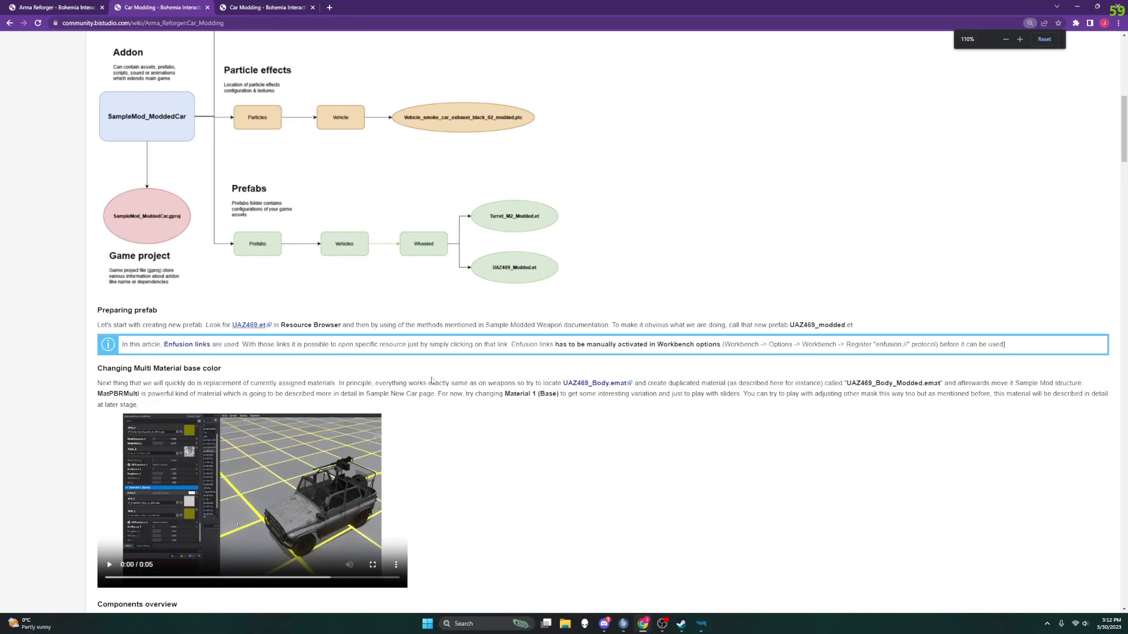
{"action": "scroll", "coordinate": [346, 374], "scroll_direction": "down", "scroll_amount": 2}
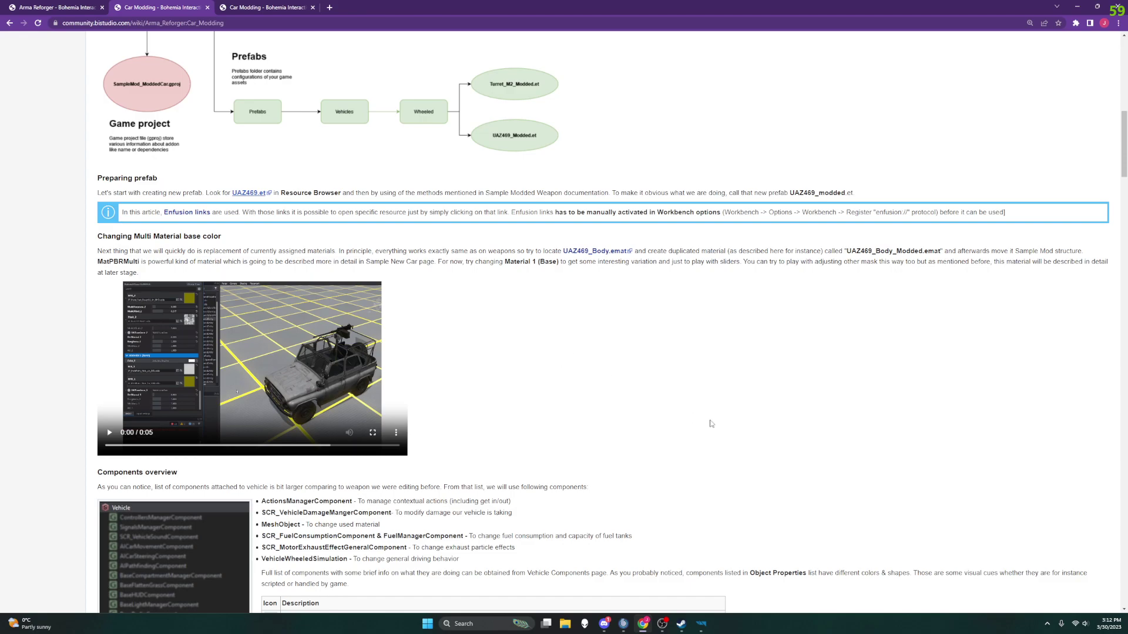
Switch back to Enfusion Workbench, open UAZ469_base.et to examine the base vehicle, and close it
{"action": "left_click", "coordinate": [1076, 8]}
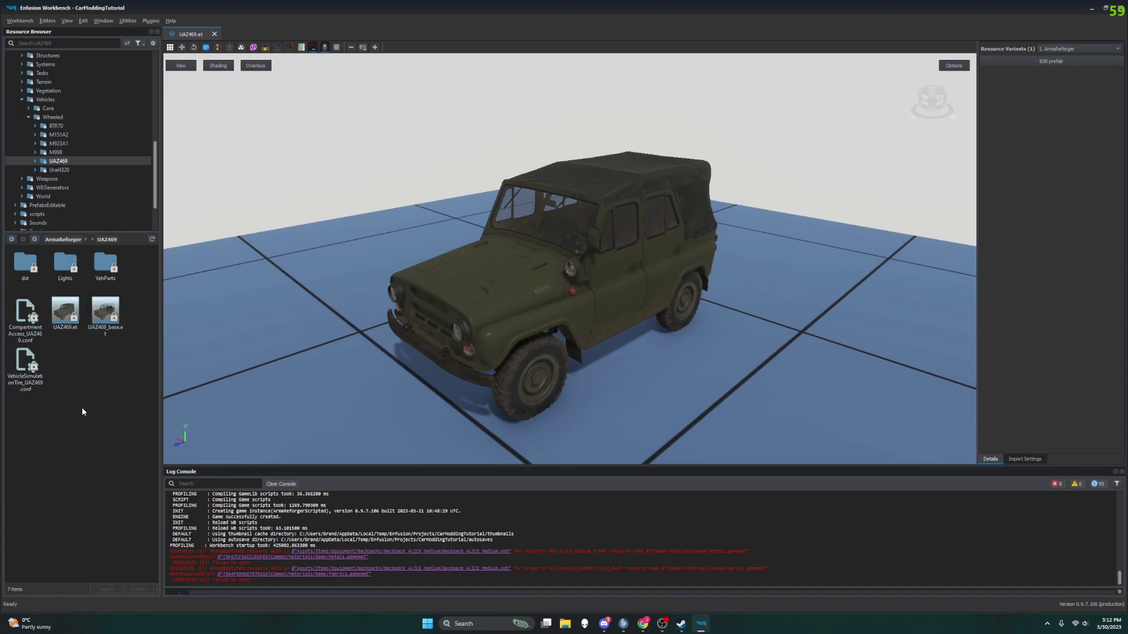
{"action": "left_click", "coordinate": [110, 311]}
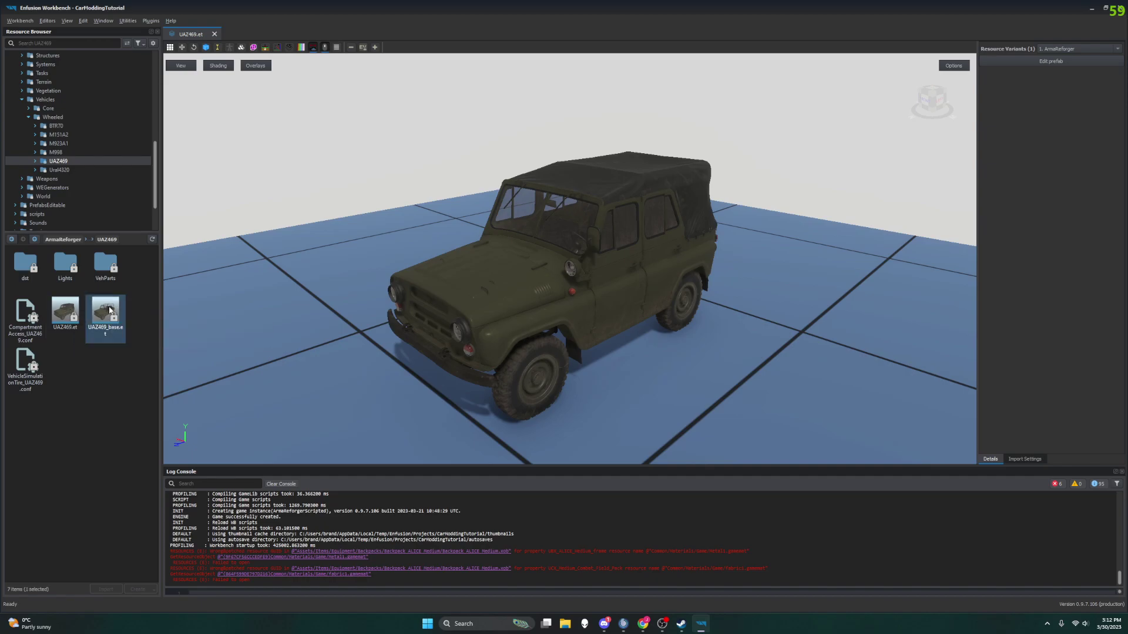
{"action": "double_click", "coordinate": [109, 311]}
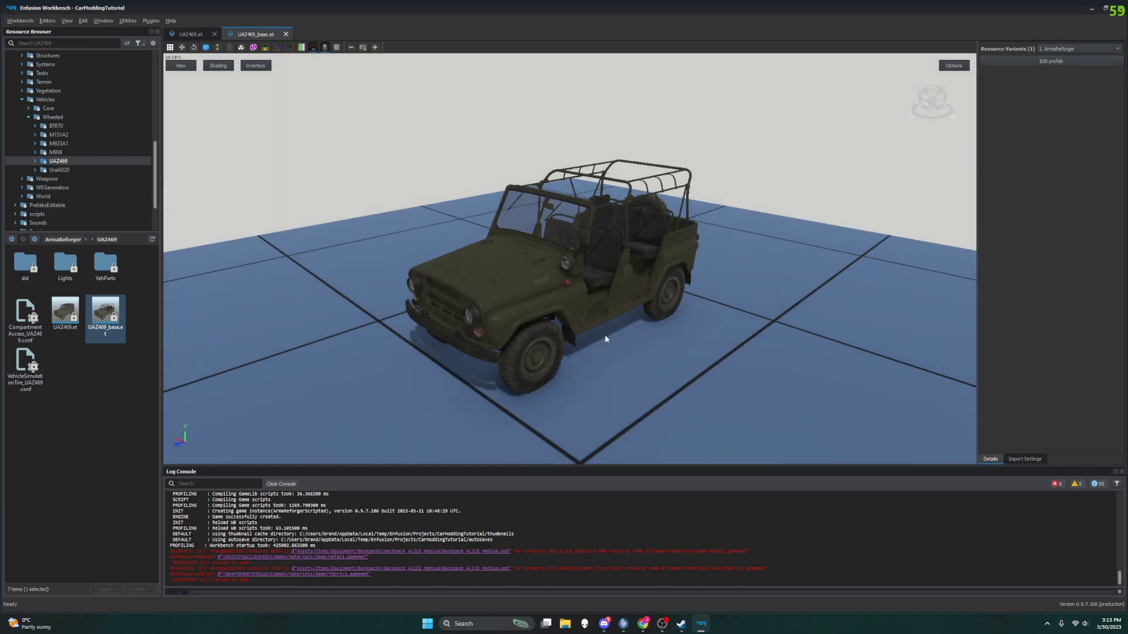
{"action": "left_click", "coordinate": [286, 34]}
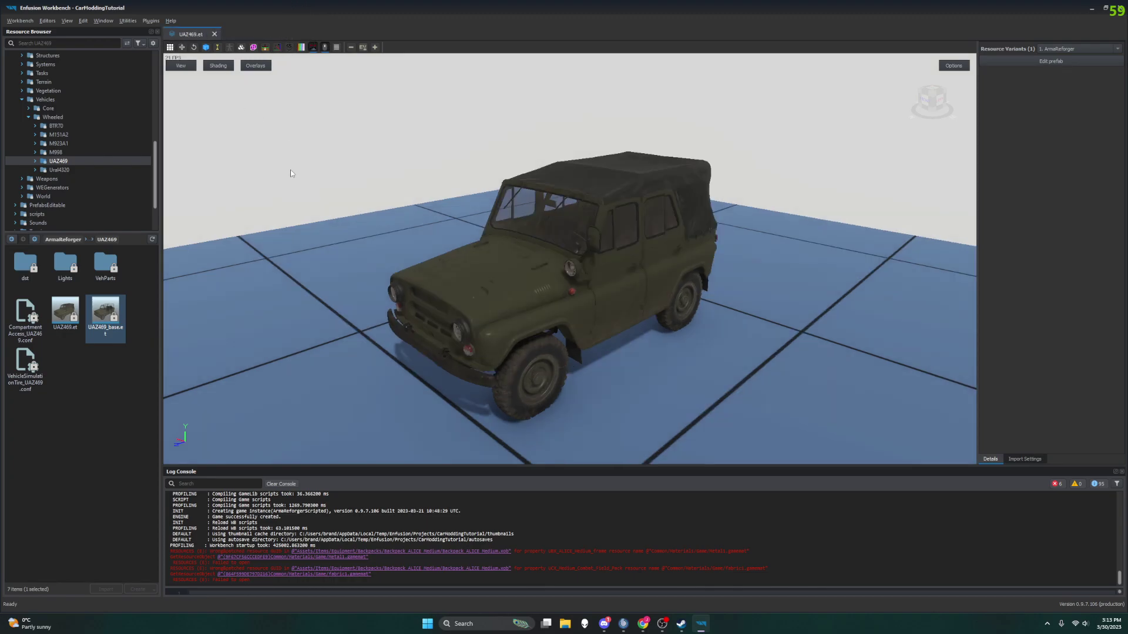
{"action": "left_click", "coordinate": [65, 312], "text": "ctrl"}
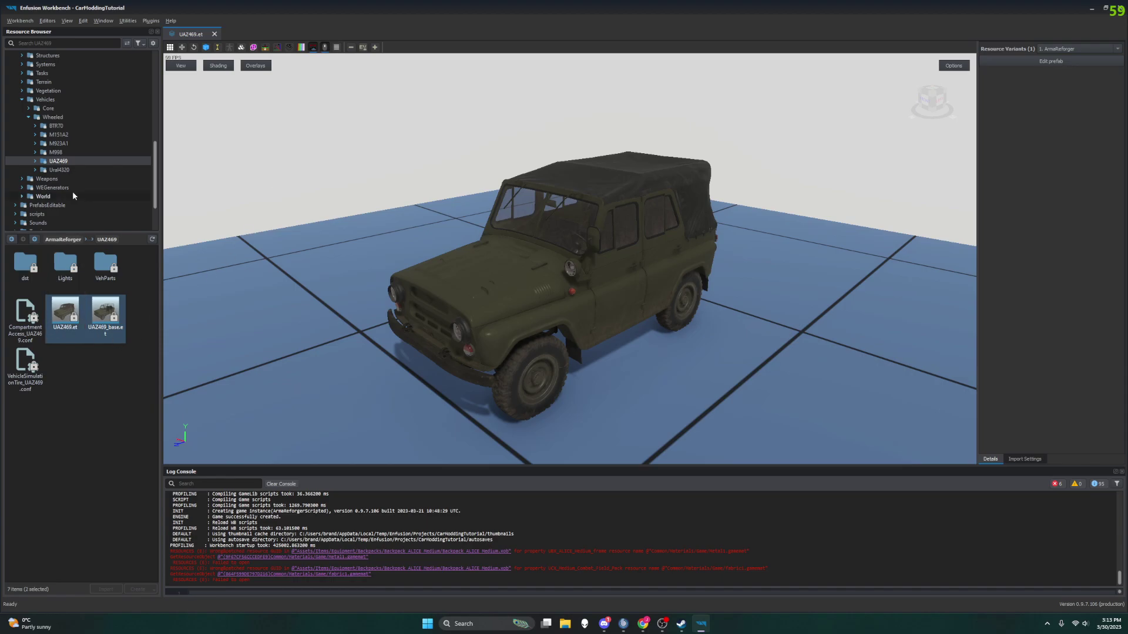
{"action": "left_click", "coordinate": [68, 314], "text": "ctrl"}
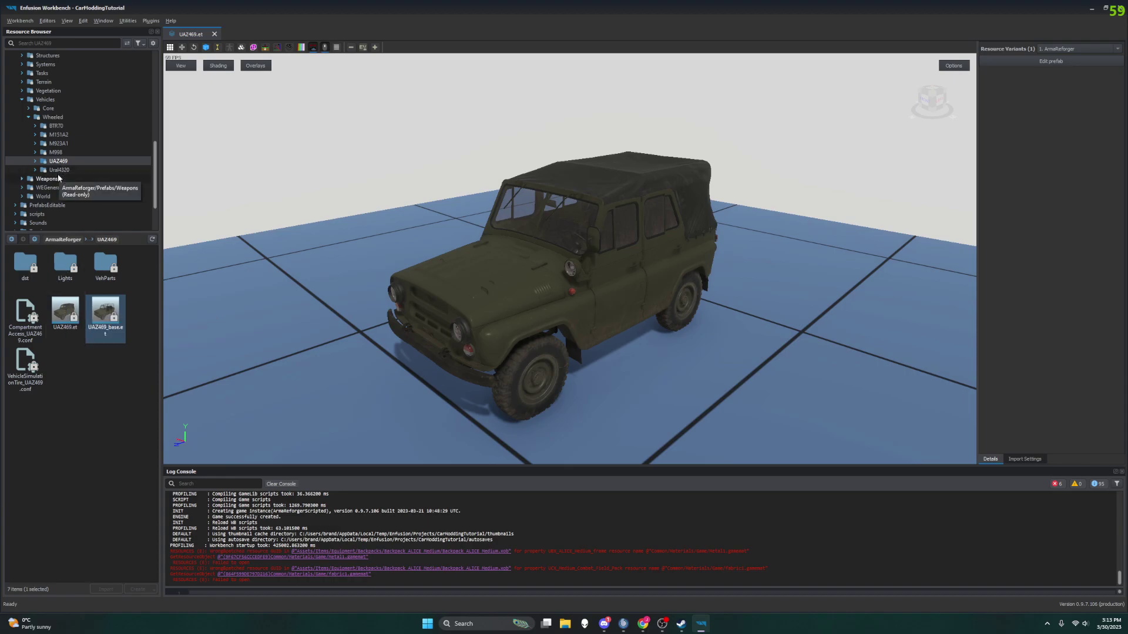
{"action": "left_click", "coordinate": [66, 319], "text": "ctrl"}
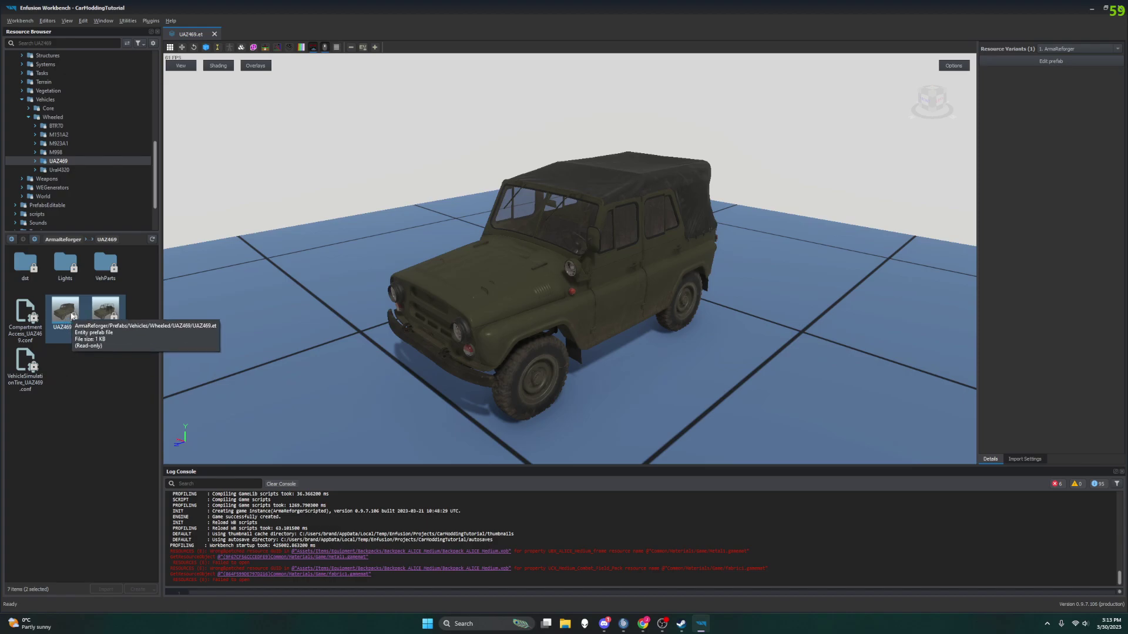
{"action": "left_click", "coordinate": [83, 391]}
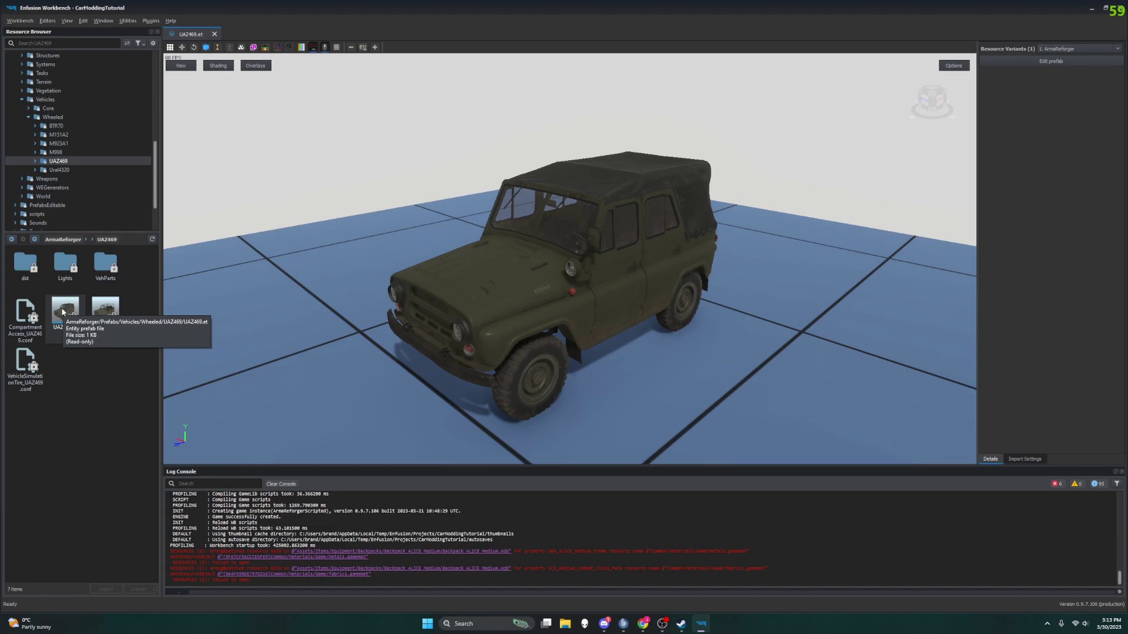
Examine the folder tree and the contents of the CarModdingTutorial addon folder
{"action": "scroll", "coordinate": [61, 146], "scroll_direction": "up", "scroll_amount": 8}
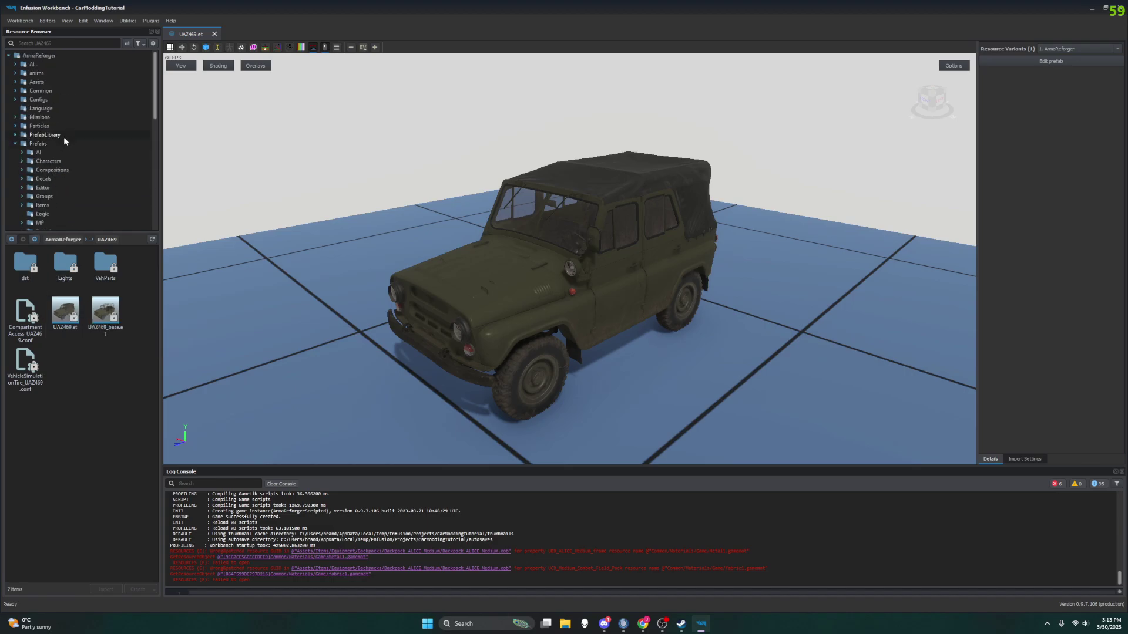
{"action": "scroll", "coordinate": [59, 147], "scroll_direction": "down", "scroll_amount": 6}
{"action": "scroll", "coordinate": [60, 153], "scroll_direction": "down", "scroll_amount": 4}
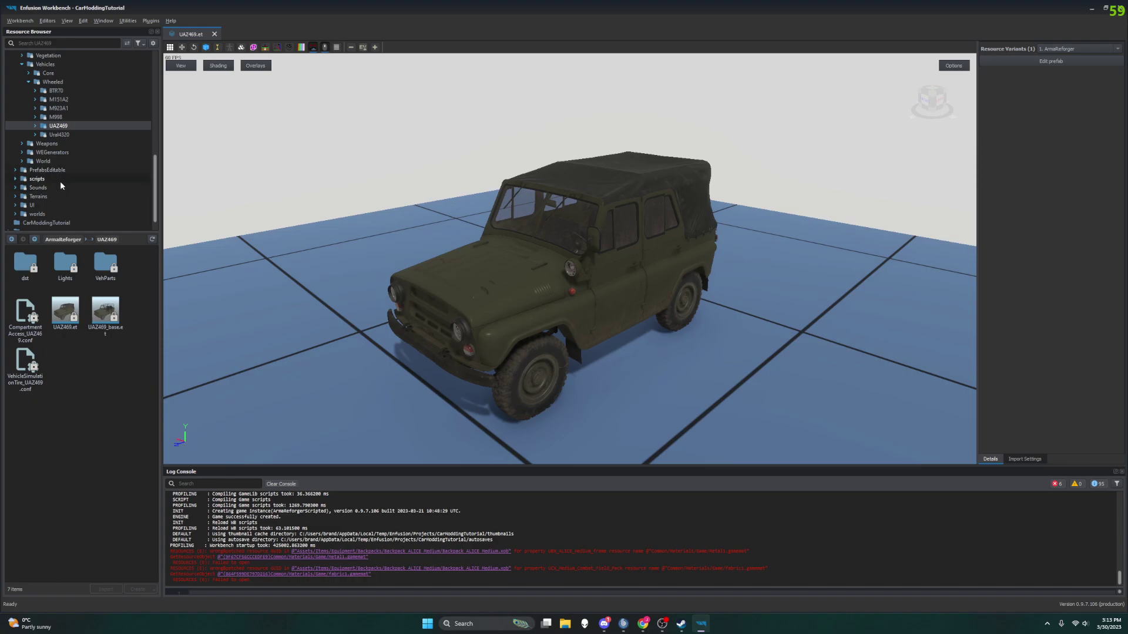
{"action": "left_click", "coordinate": [61, 223]}
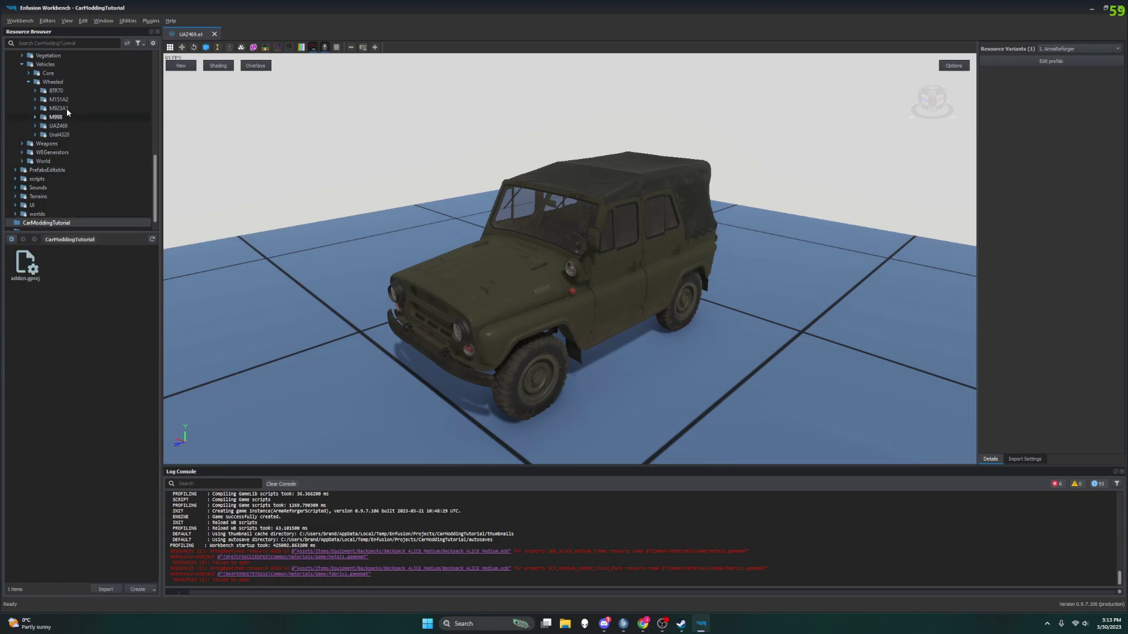
Duplicate UAZ469.et from ArmaReforger's UAZ469 prefab folder to CarModdingTutorial with the file name UAZ469_modded
{"action": "left_click", "coordinate": [59, 125]}
{"action": "right_click", "coordinate": [71, 311]}
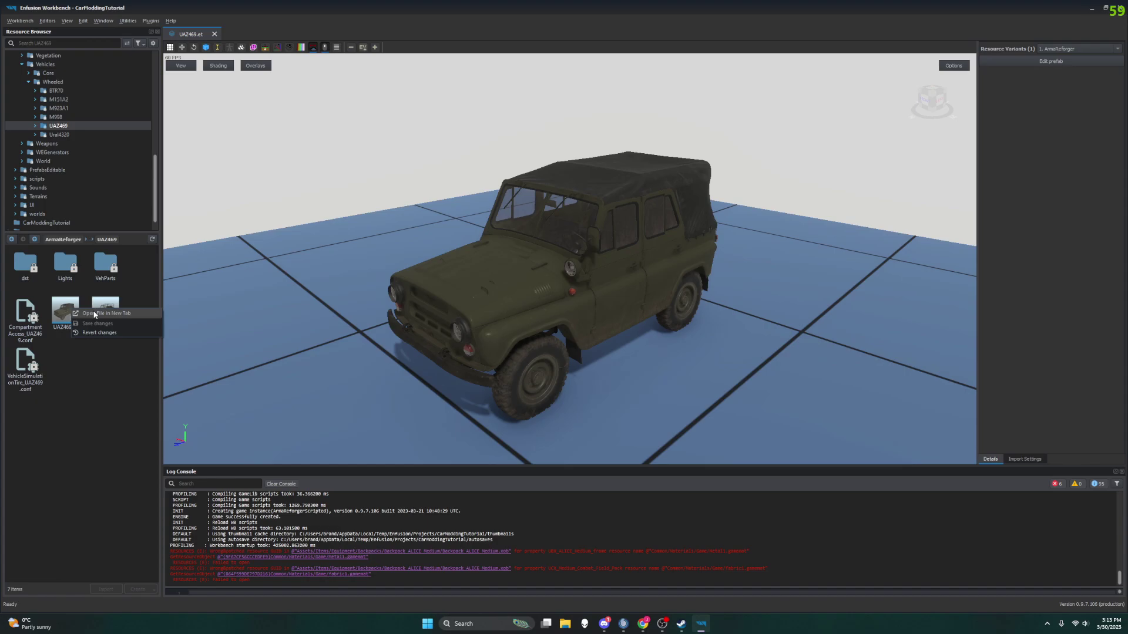
{"action": "left_click", "coordinate": [69, 312]}
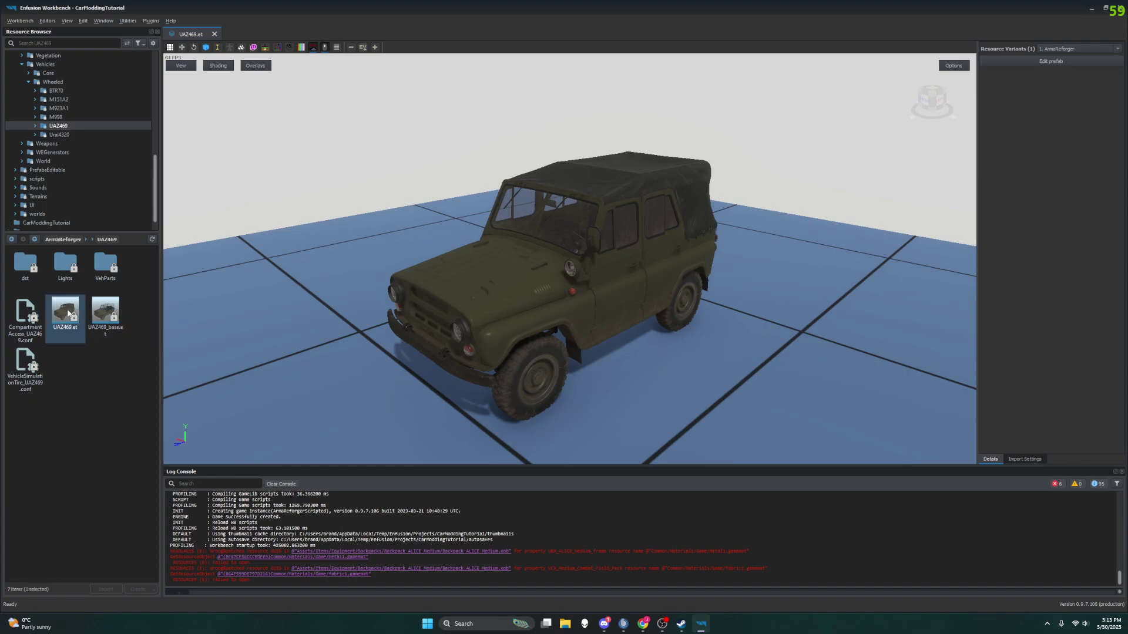
{"action": "right_click", "coordinate": [68, 313]}
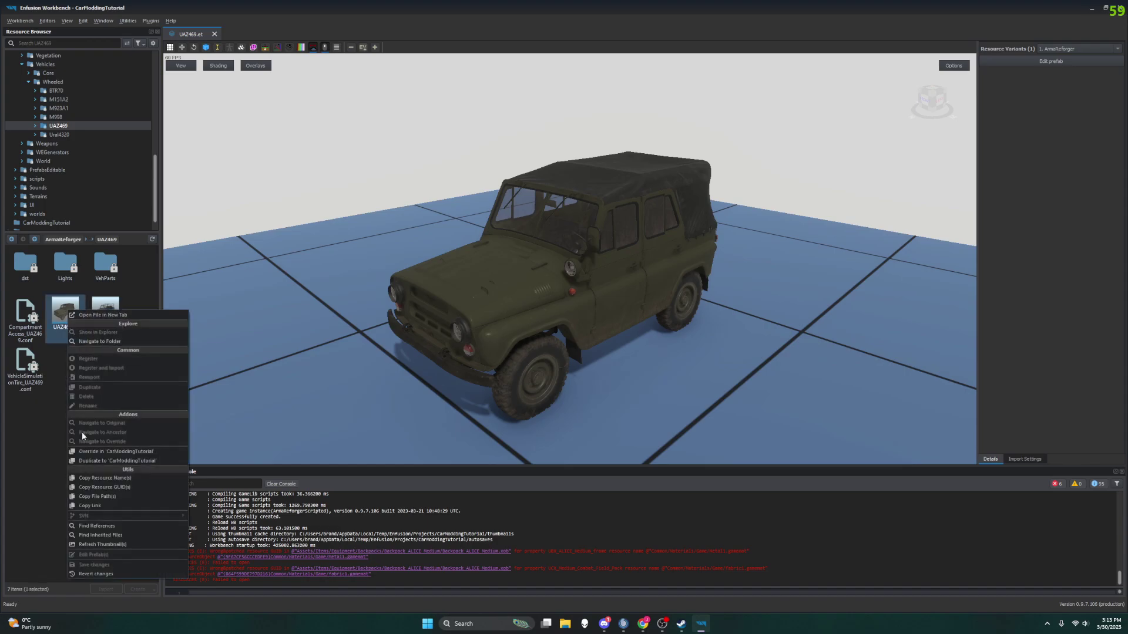
{"action": "left_click", "coordinate": [147, 461]}
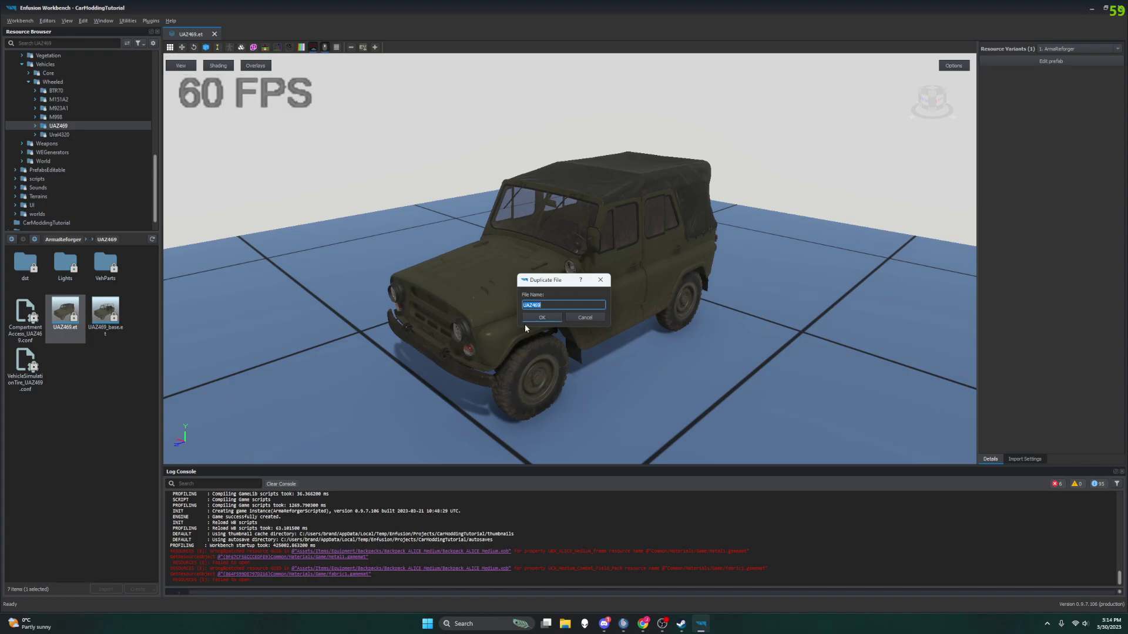
{"action": "left_click", "coordinate": [649, 629]}
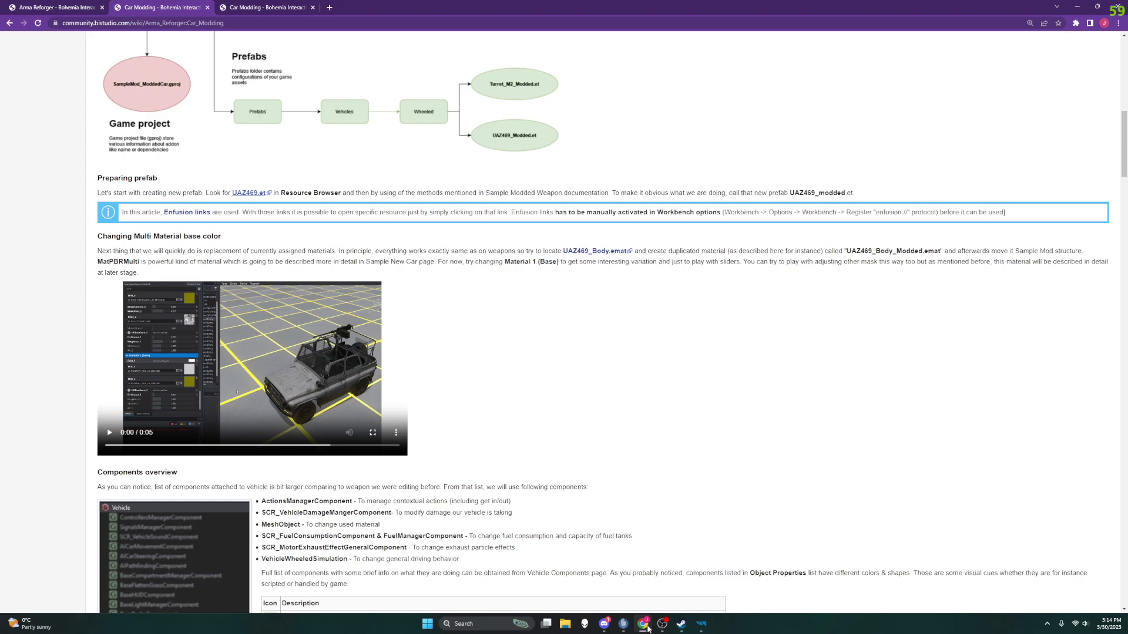
{"action": "left_click", "coordinate": [648, 629]}
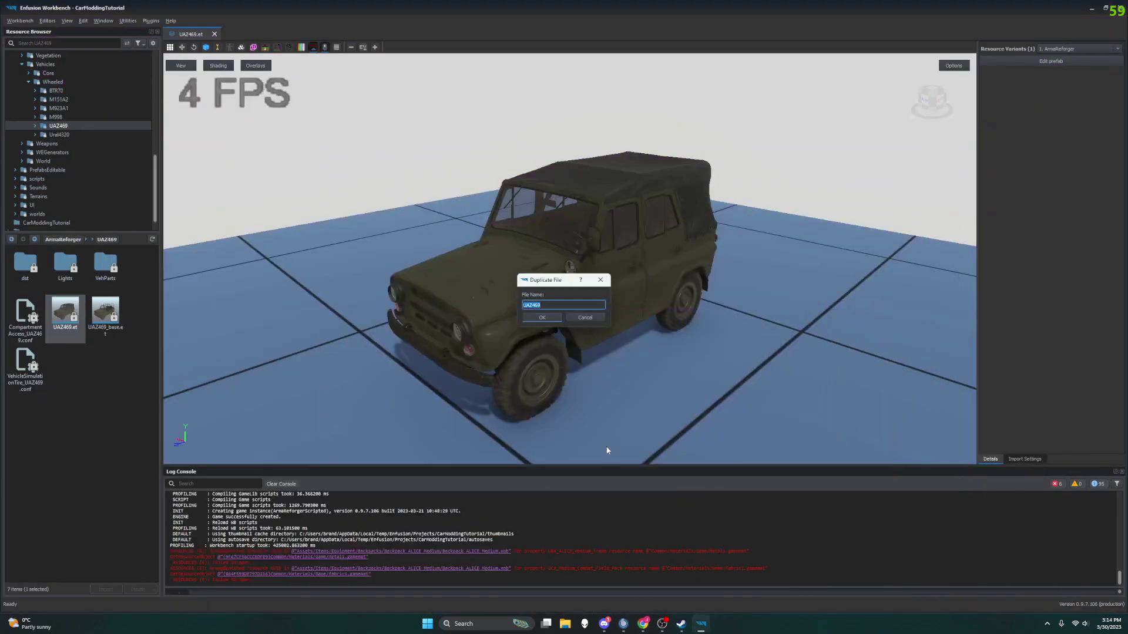
{"action": "left_click", "coordinate": [545, 304]}
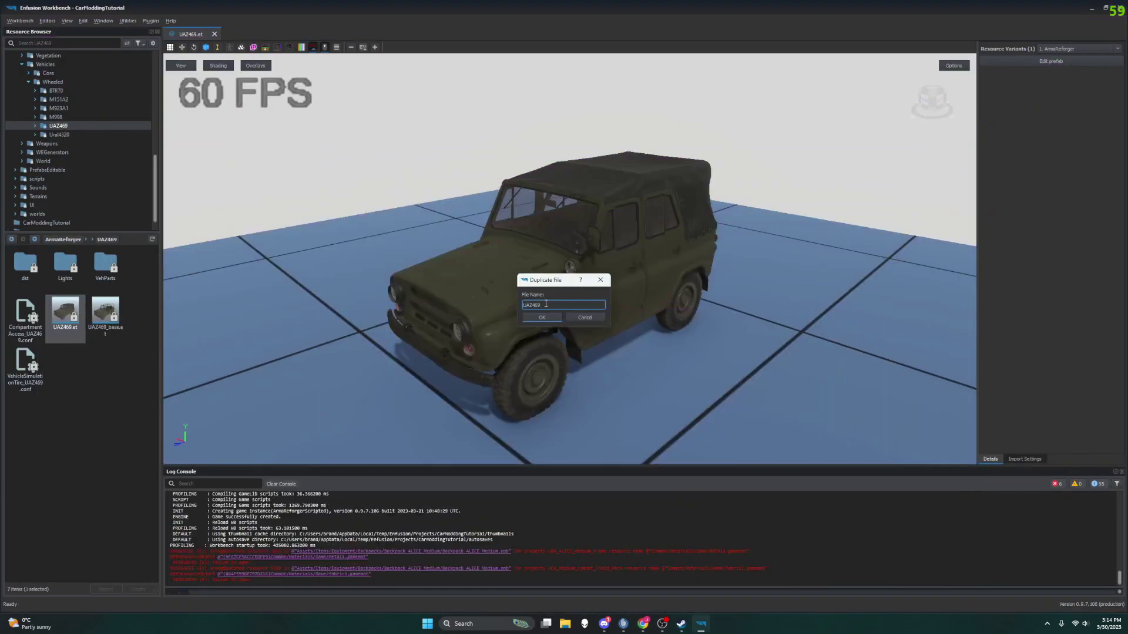
{"action": "type", "text": "_modded"}
{"action": "left_click", "coordinate": [548, 317]}
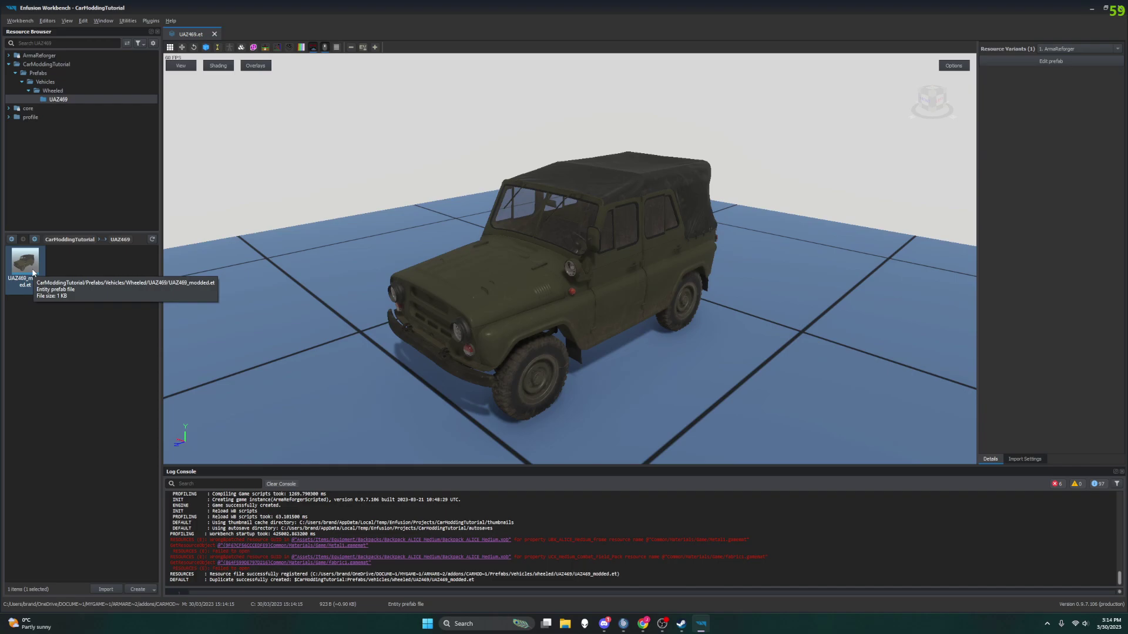
{"action": "right_click", "coordinate": [36, 265]}
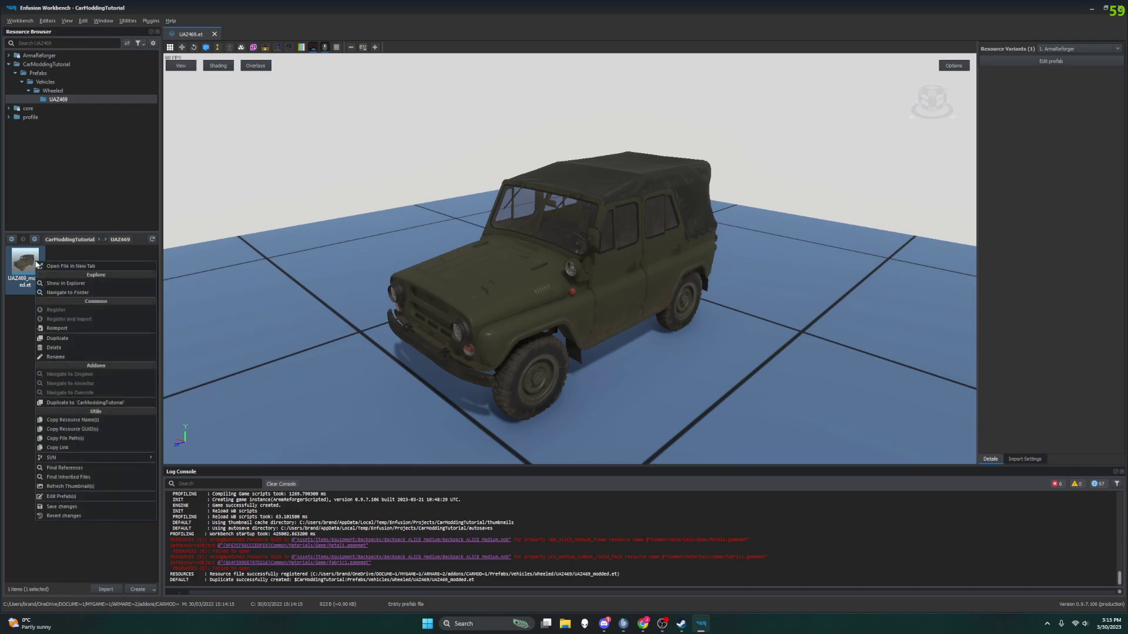
{"action": "left_click", "coordinate": [81, 477]}
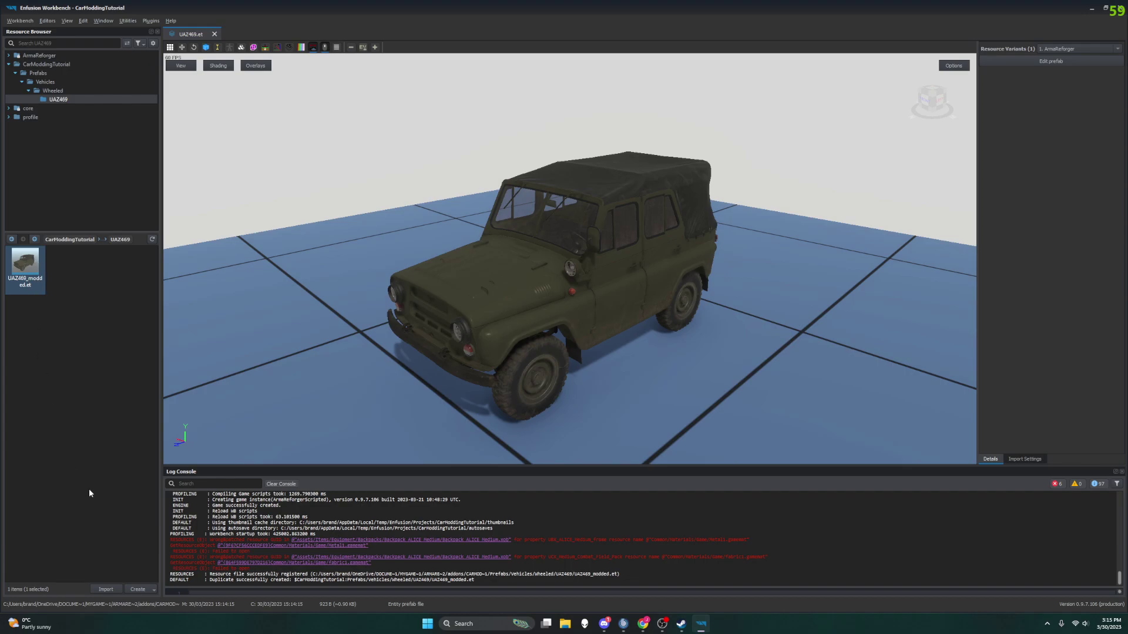
{"action": "right_click", "coordinate": [33, 272]}
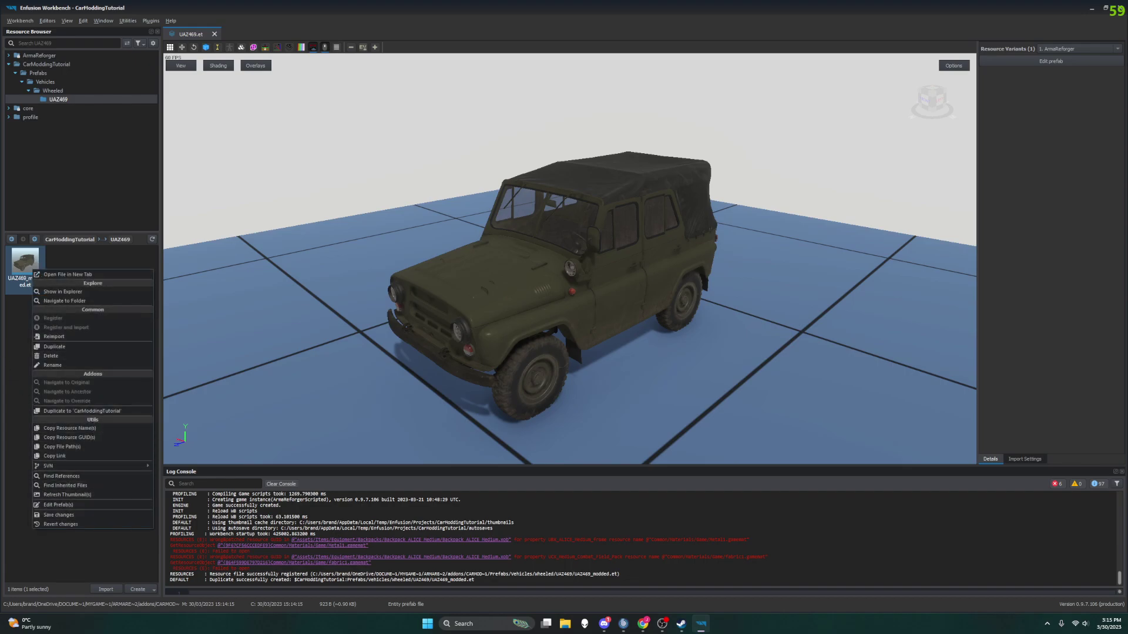
{"action": "left_click", "coordinate": [27, 331]}
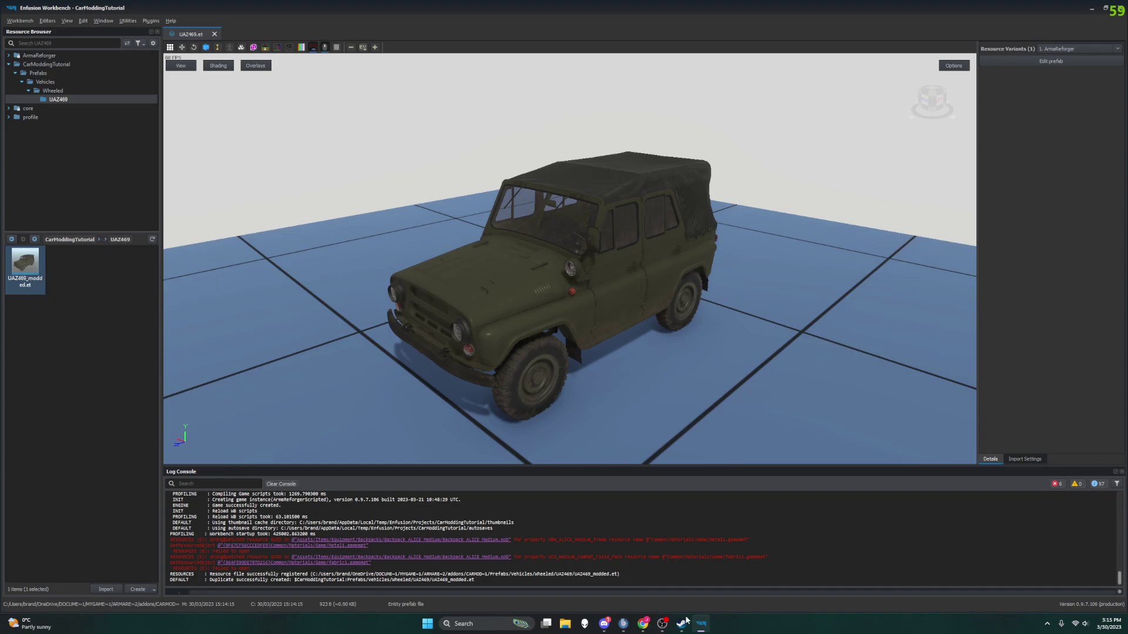
Switch to Chrome, read the Multi Material base color section, and open its linked UAZ469_Body.emat in Enfusion Workbench
{"action": "left_click", "coordinate": [642, 626]}
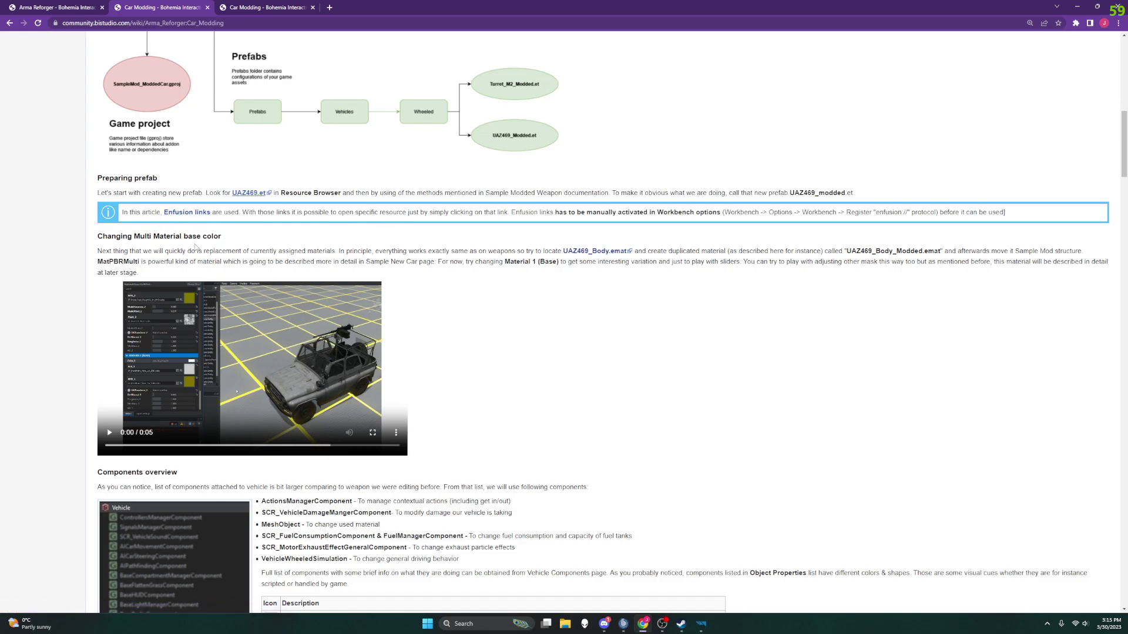
{"action": "scroll", "coordinate": [135, 246], "scroll_direction": "down", "scroll_amount": 1, "text": "ctrl"}
{"action": "scroll", "coordinate": [172, 226], "scroll_direction": "up", "scroll_amount": 1, "text": "ctrl"}
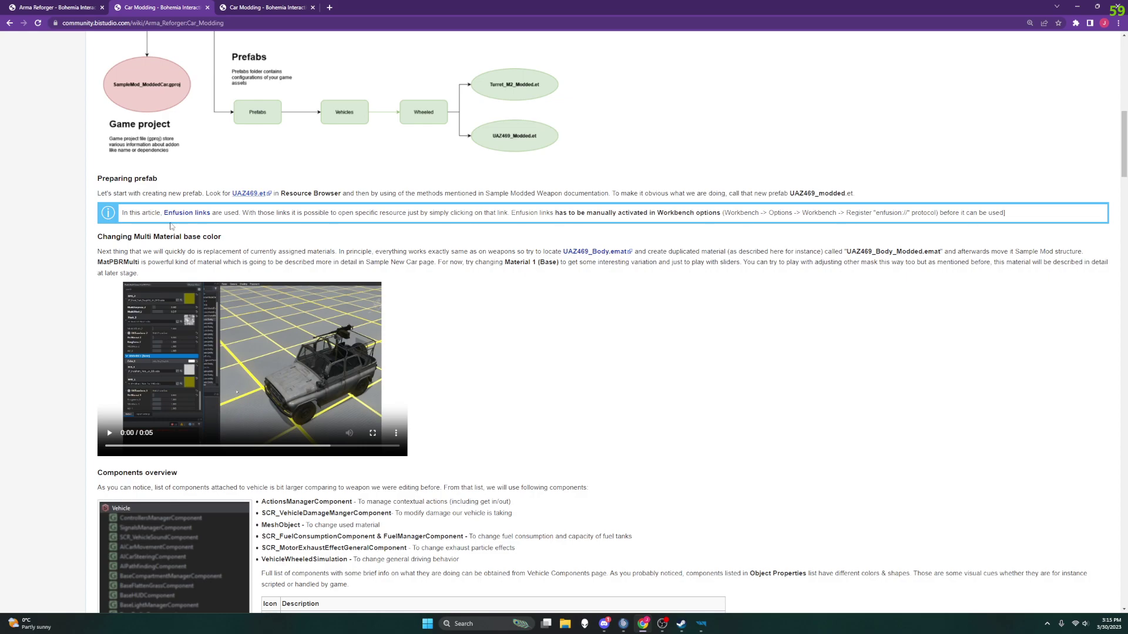
{"action": "left_click", "coordinate": [582, 254]}
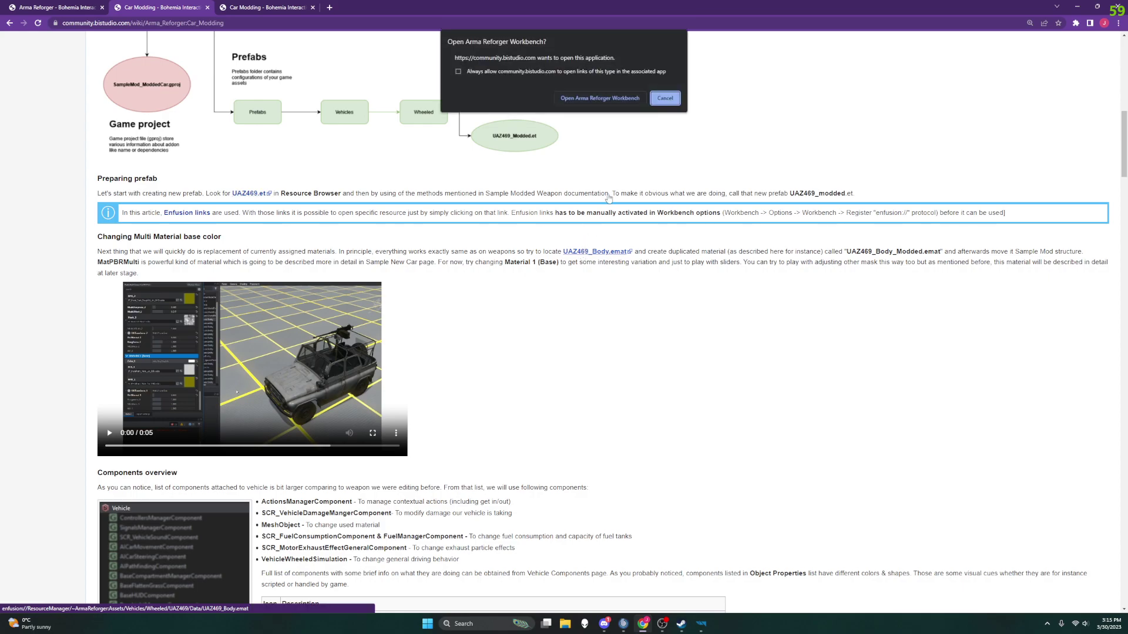
{"action": "left_click", "coordinate": [589, 94]}
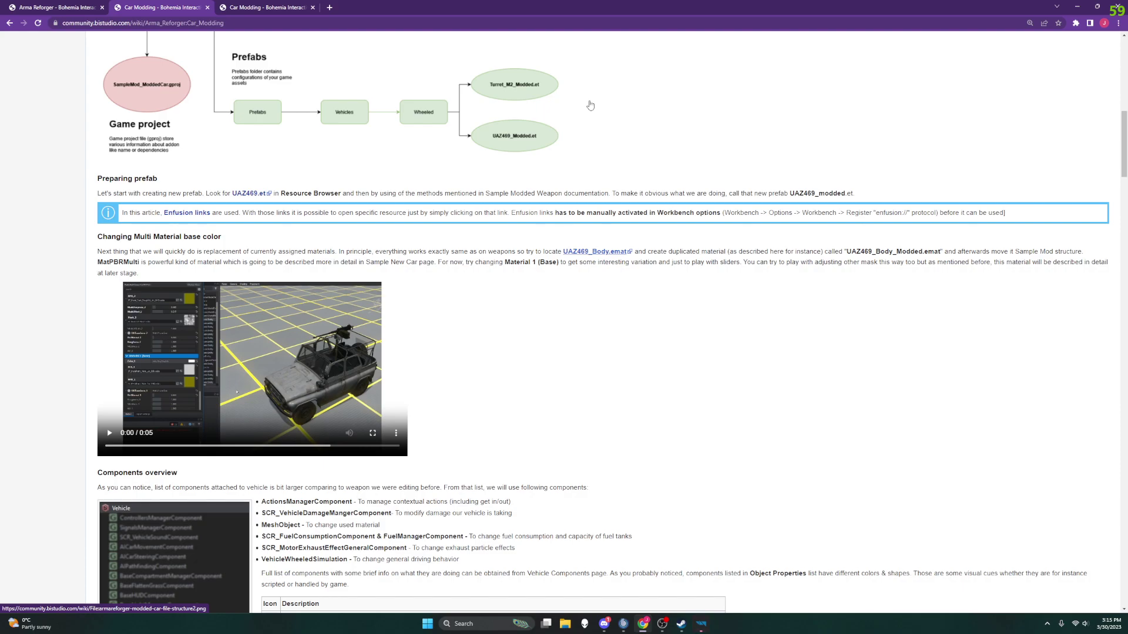
{"action": "left_click", "coordinate": [700, 624]}
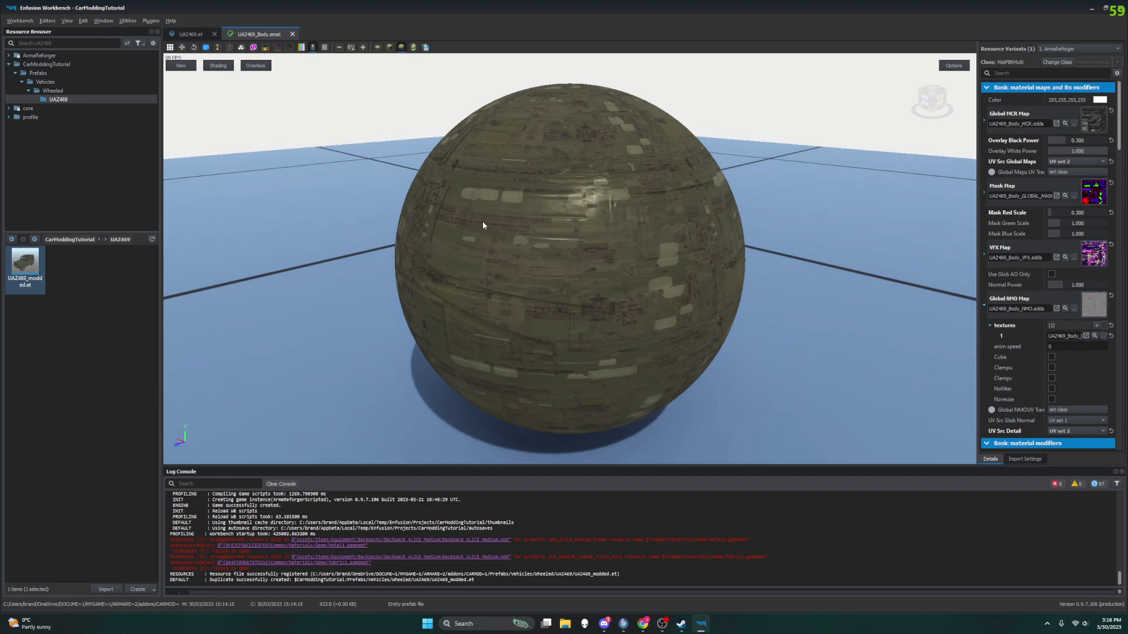
Navigate to the UAZ469_Body.emat file in the Resource Browser and trace its folder path under Assets
{"action": "right_click", "coordinate": [263, 35]}
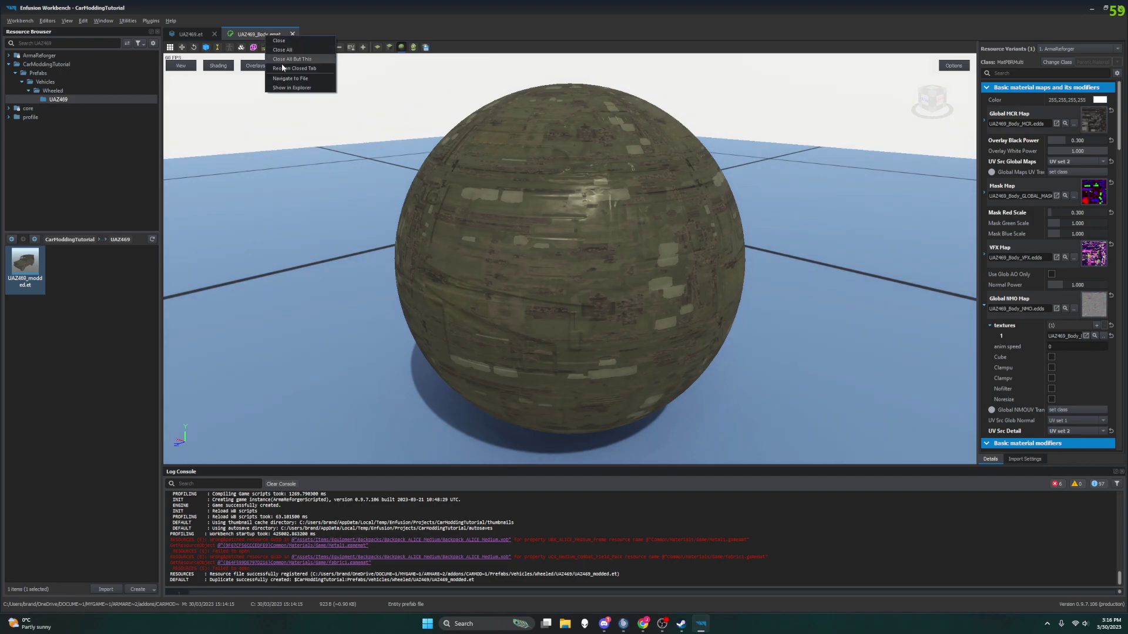
{"action": "left_click", "coordinate": [290, 78]}
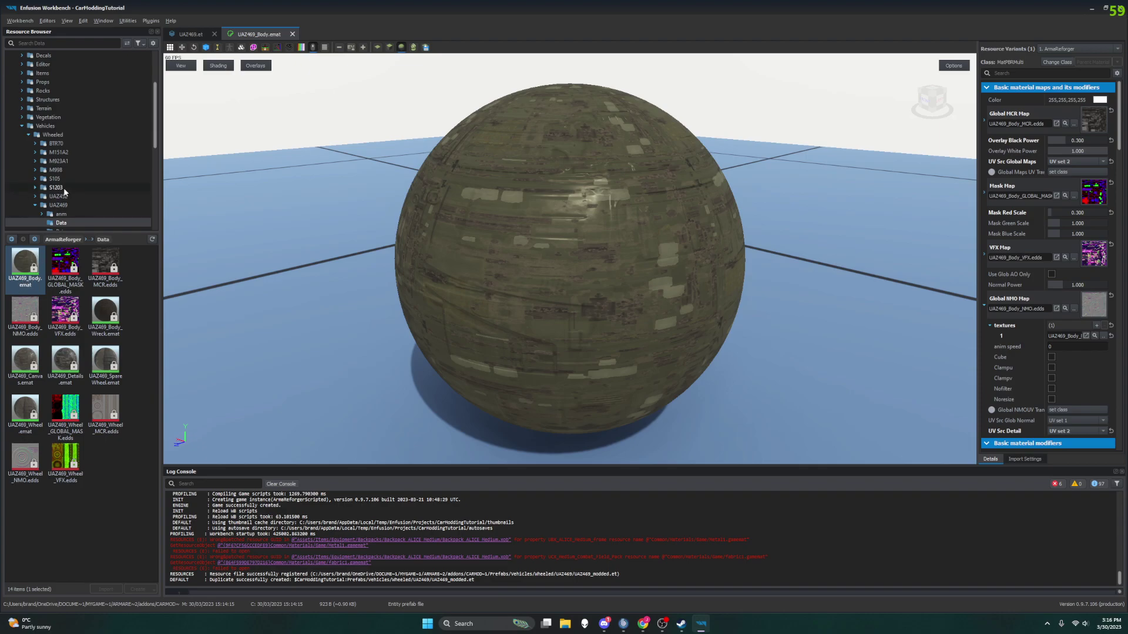
{"action": "scroll", "coordinate": [68, 178], "scroll_direction": "up", "scroll_amount": 3}
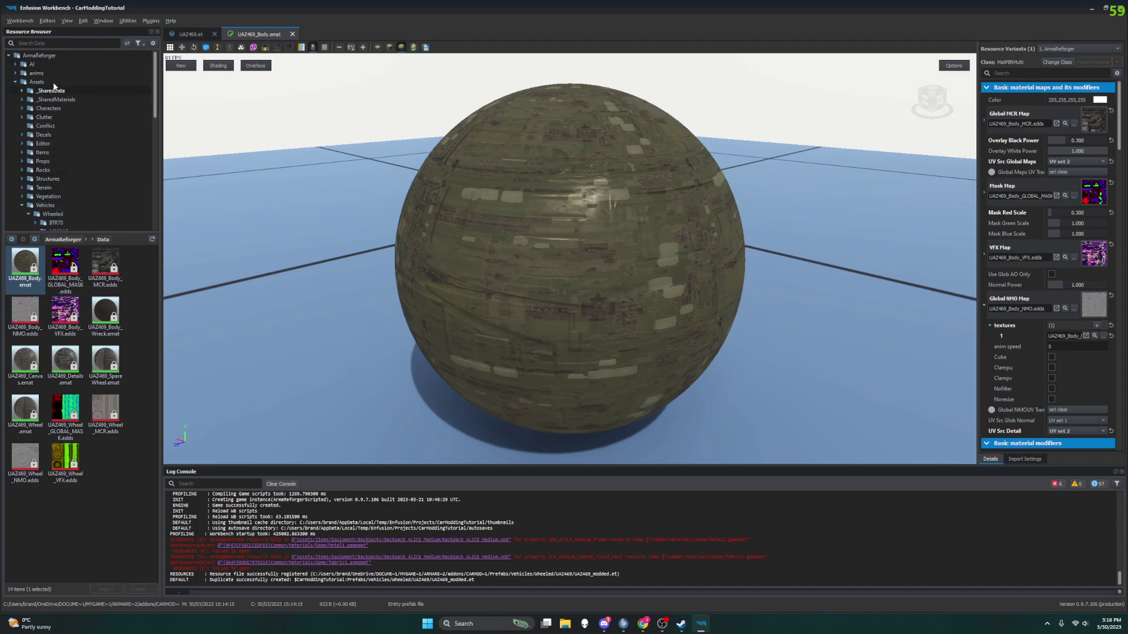
{"action": "scroll", "coordinate": [54, 80], "scroll_direction": "down", "scroll_amount": 2}
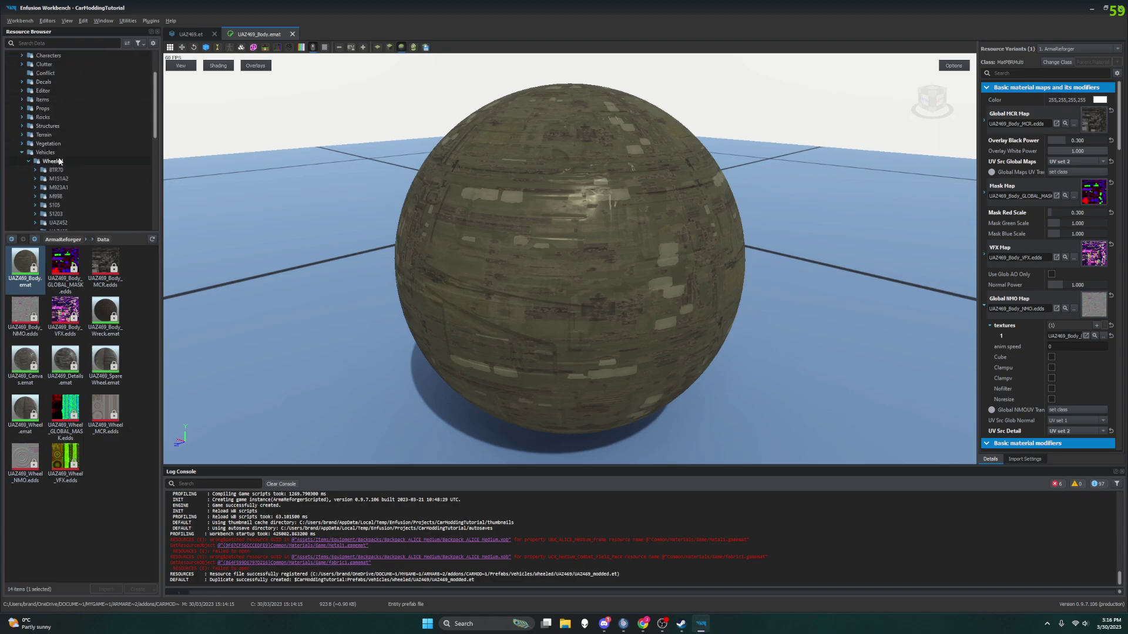
{"action": "scroll", "coordinate": [62, 179], "scroll_direction": "down", "scroll_amount": 2}
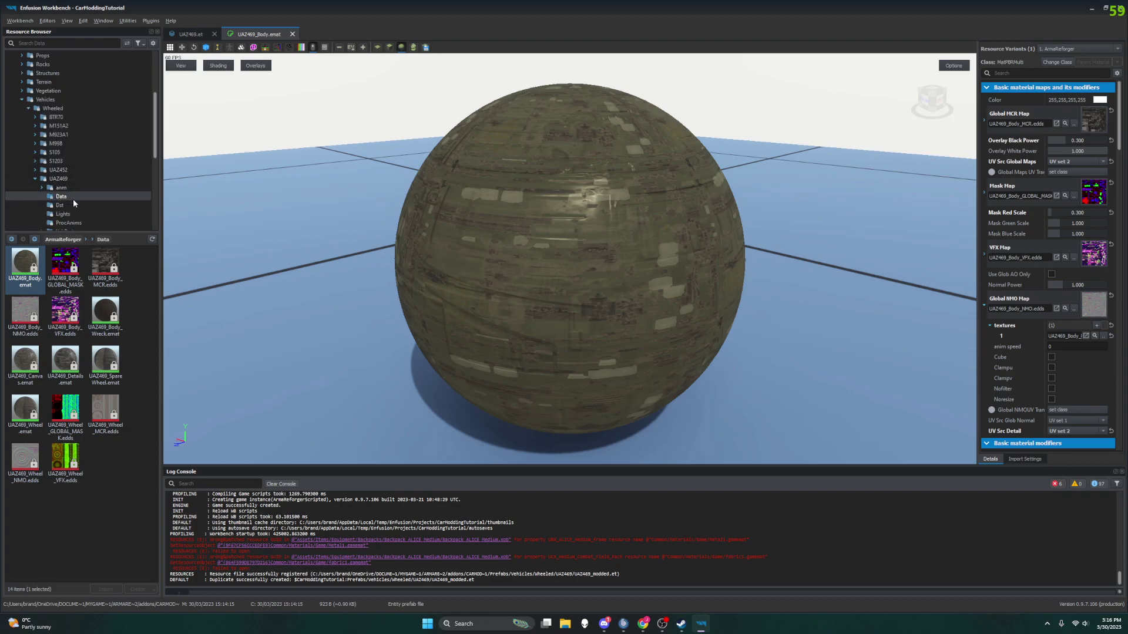
{"action": "right_click", "coordinate": [27, 267]}
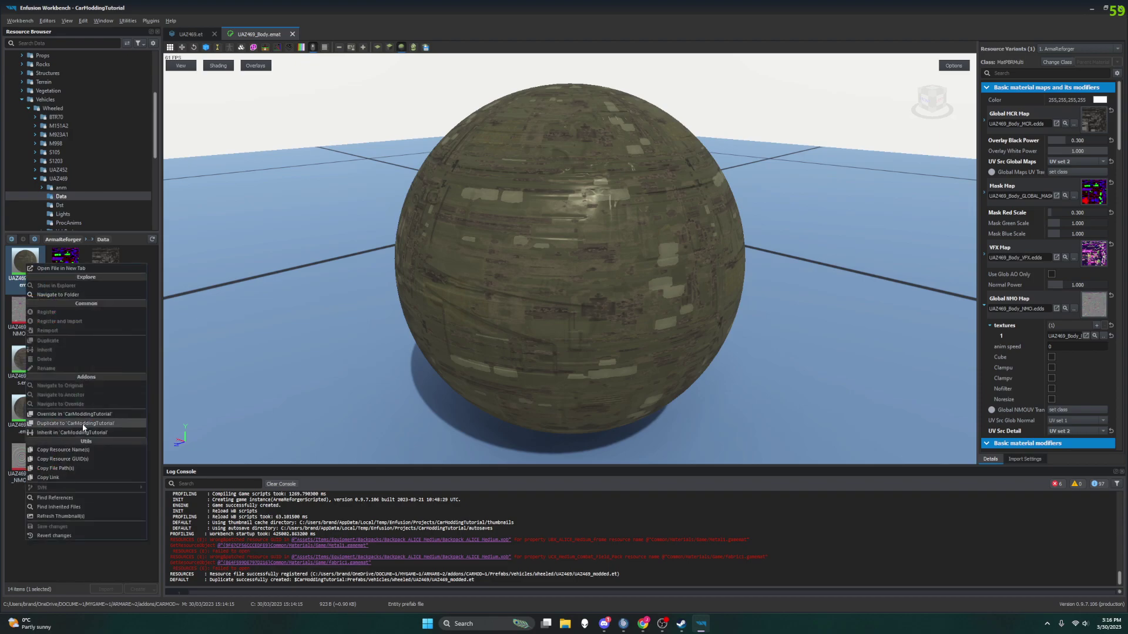
{"action": "left_click", "coordinate": [83, 424]}
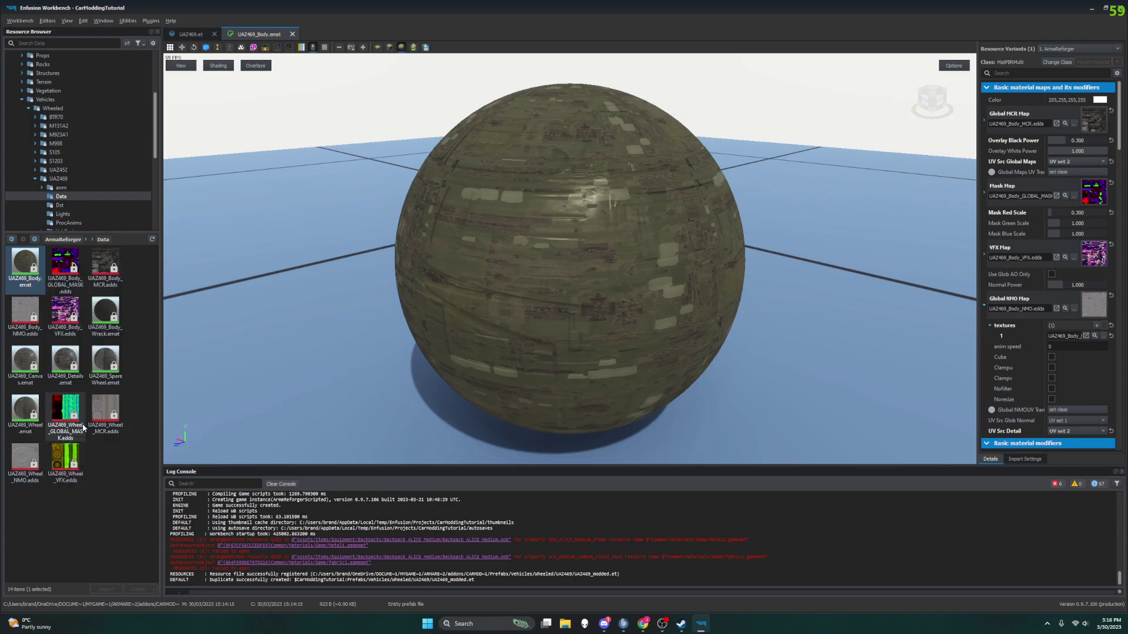
{"action": "right_click", "coordinate": [26, 254]}
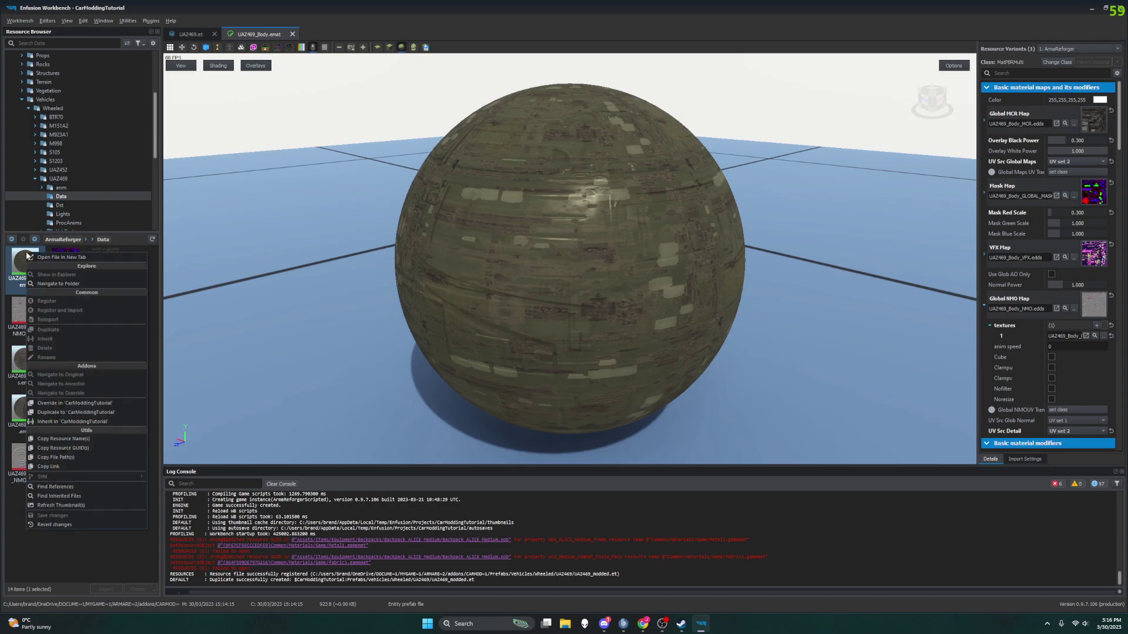
{"action": "left_click", "coordinate": [77, 405]}
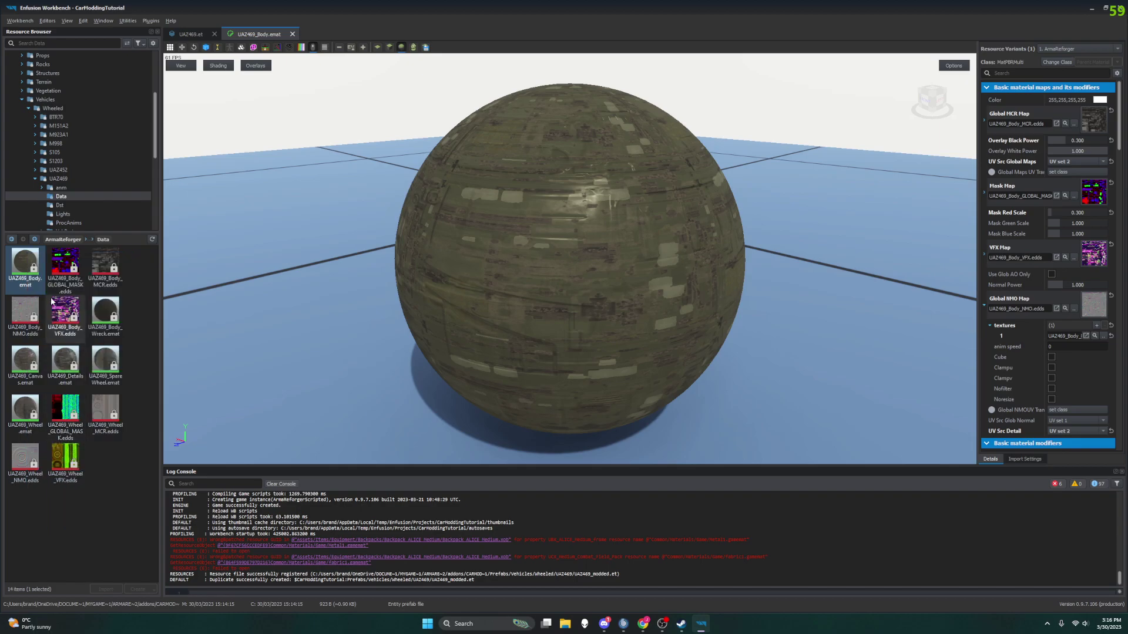
Duplicate UAZ469_Body.emat to CarModdingTutorial with the file name UAZ469_Body_modded, checking the naming instructions in Chrome
{"action": "right_click", "coordinate": [26, 260]}
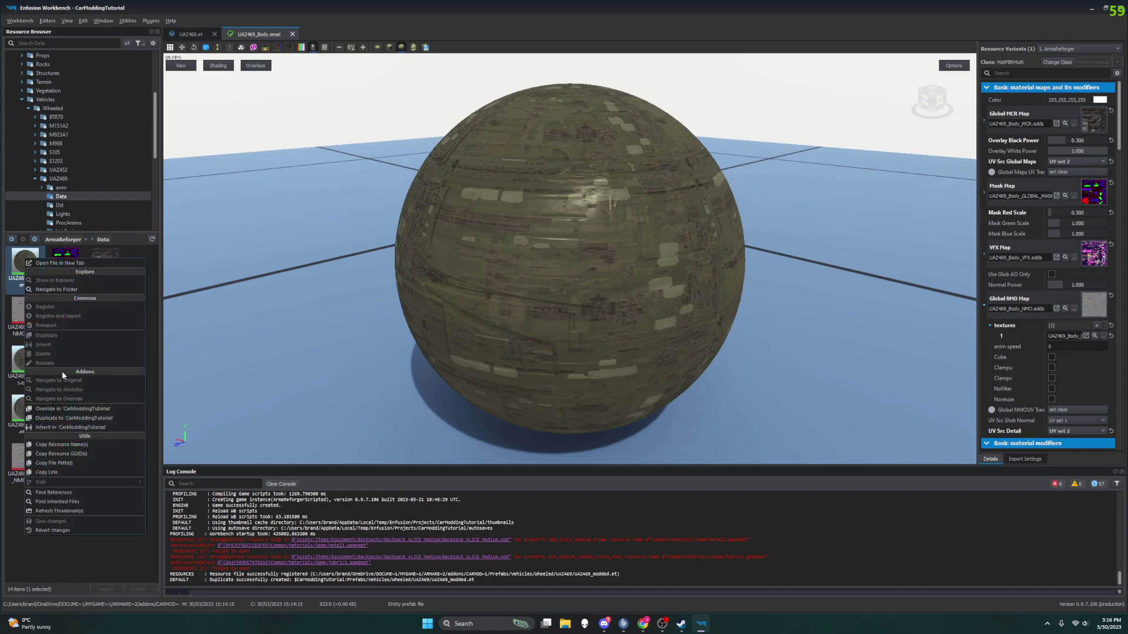
{"action": "left_click", "coordinate": [58, 419]}
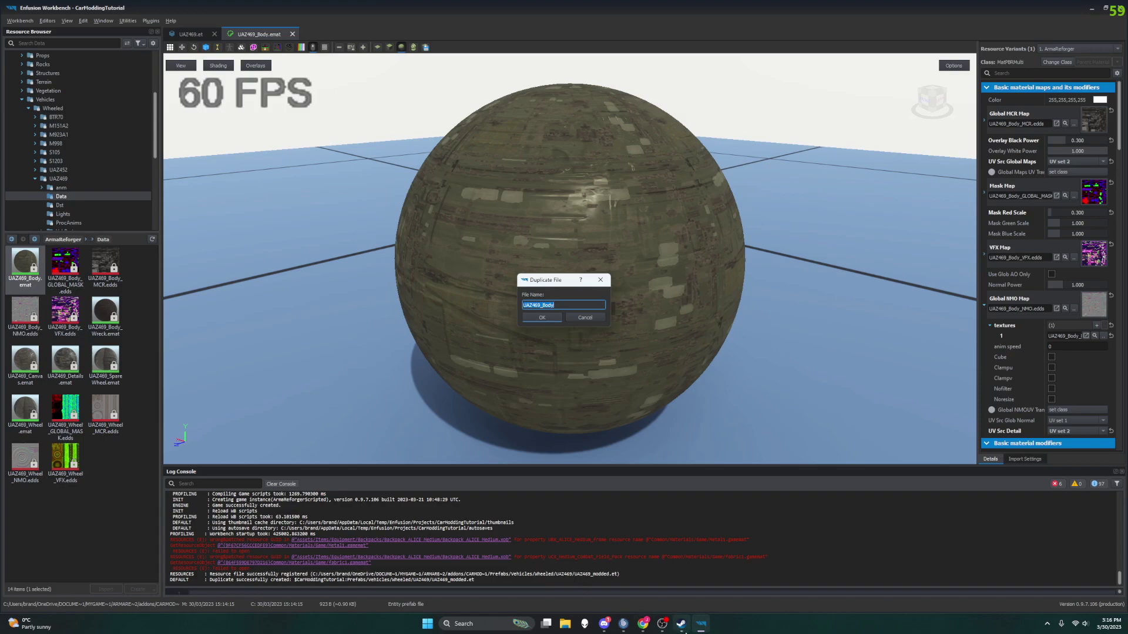
{"action": "left_click", "coordinate": [641, 626]}
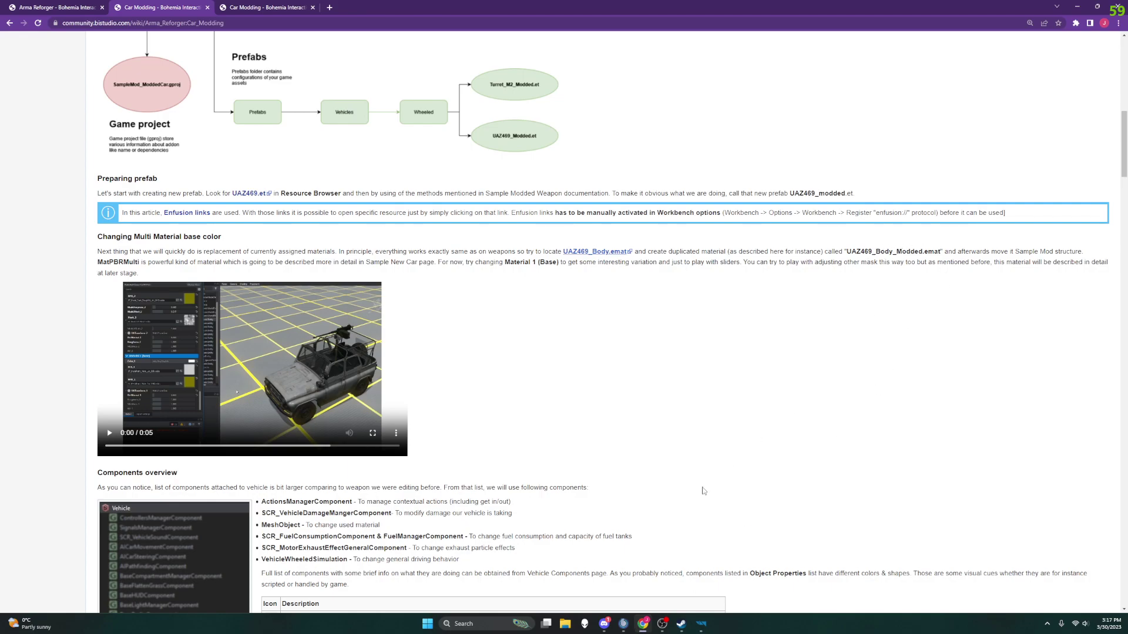
{"action": "left_click", "coordinate": [662, 624]}
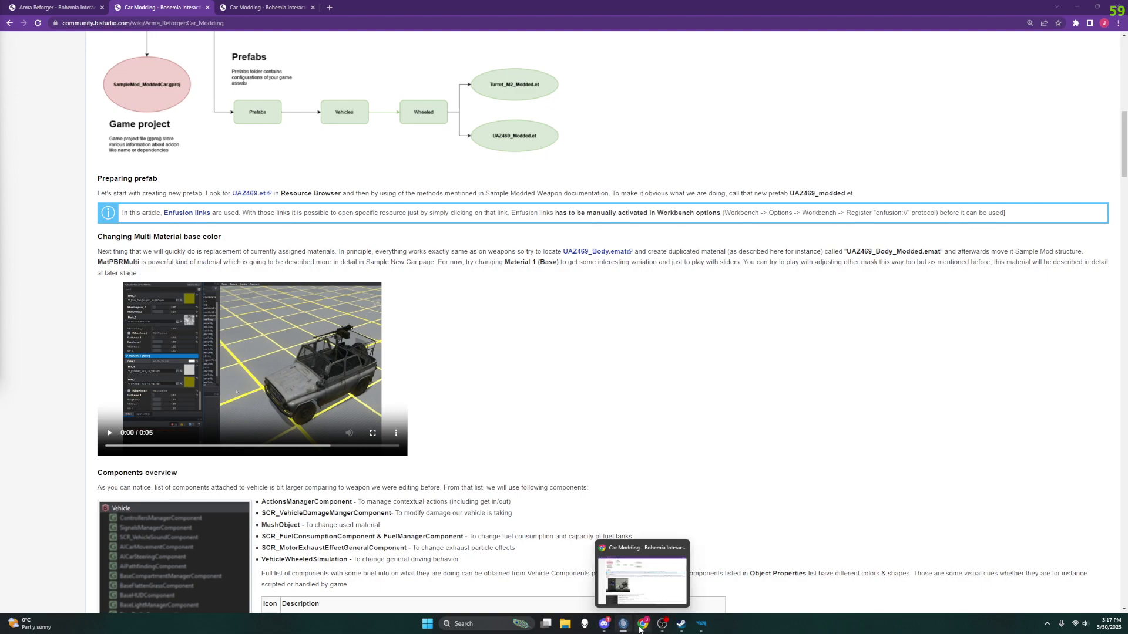
{"action": "left_click", "coordinate": [702, 625]}
{"action": "left_click", "coordinate": [560, 308]}
{"action": "type", "text": "_modded"}
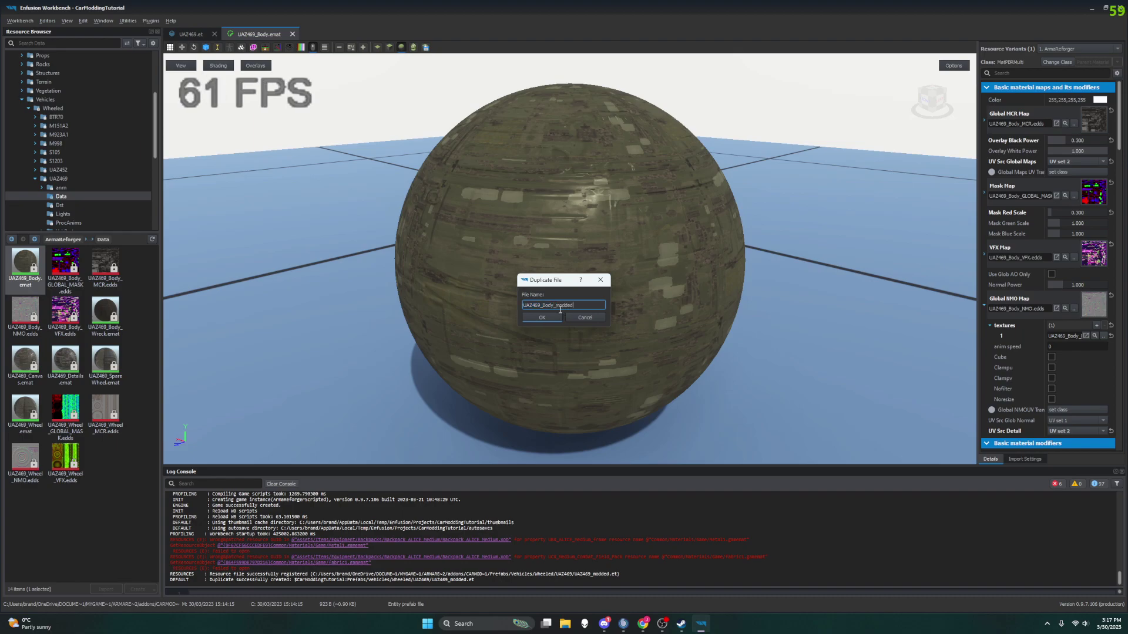
{"action": "left_click", "coordinate": [547, 318]}
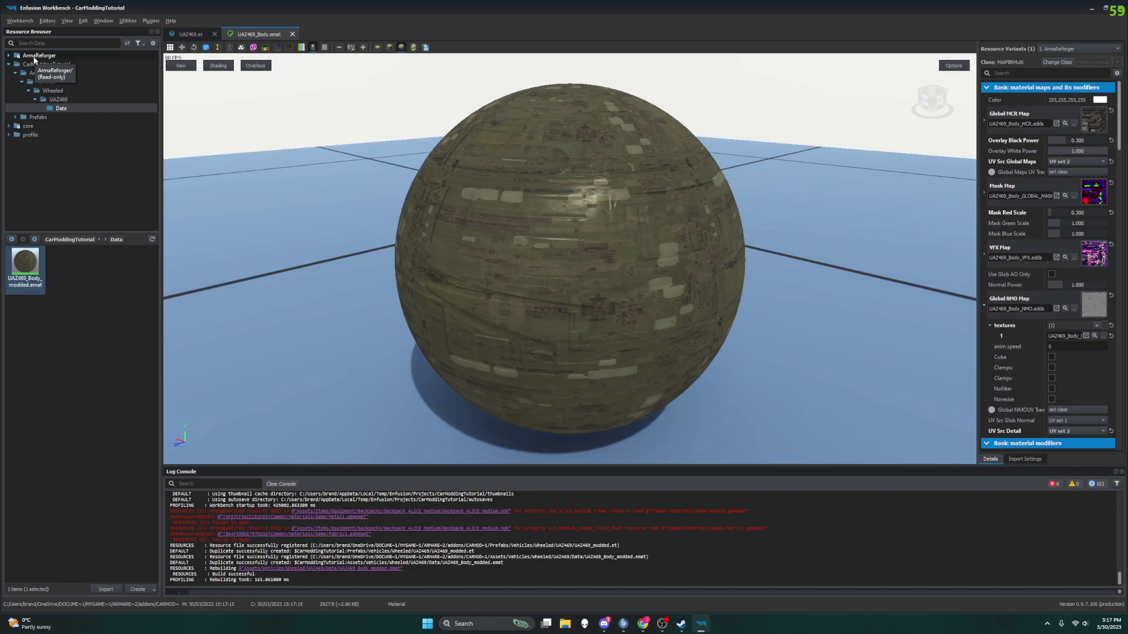
Examine the UAZ469 and Data folders under CarModdingTutorial's Assets and compare them with the tutorial page in Chrome
{"action": "left_click", "coordinate": [44, 100]}
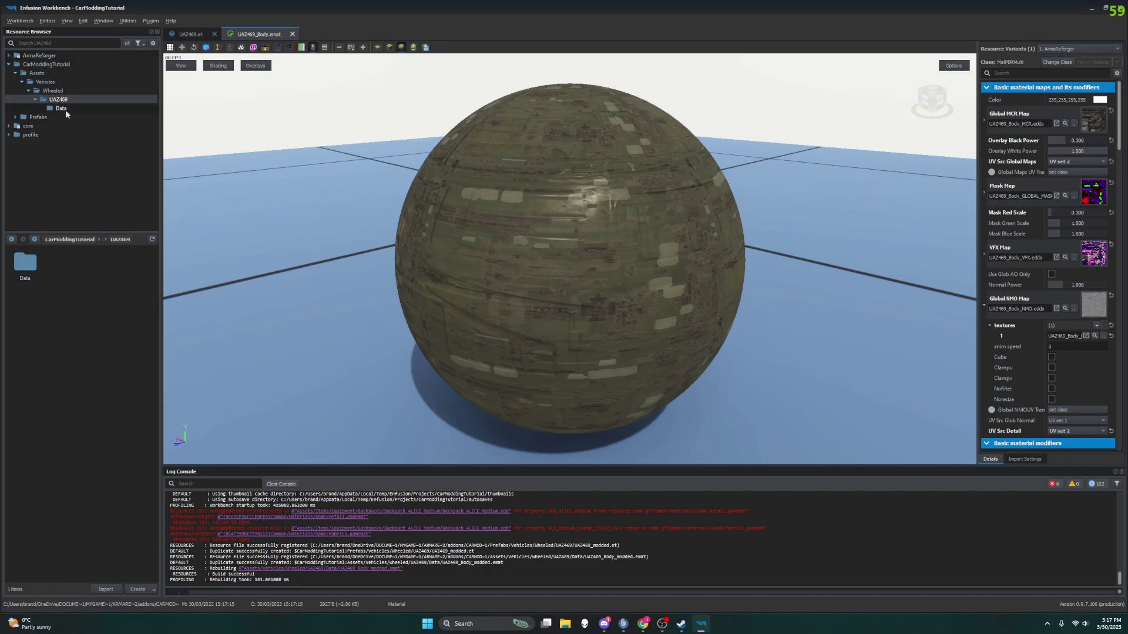
{"action": "left_click", "coordinate": [61, 109]}
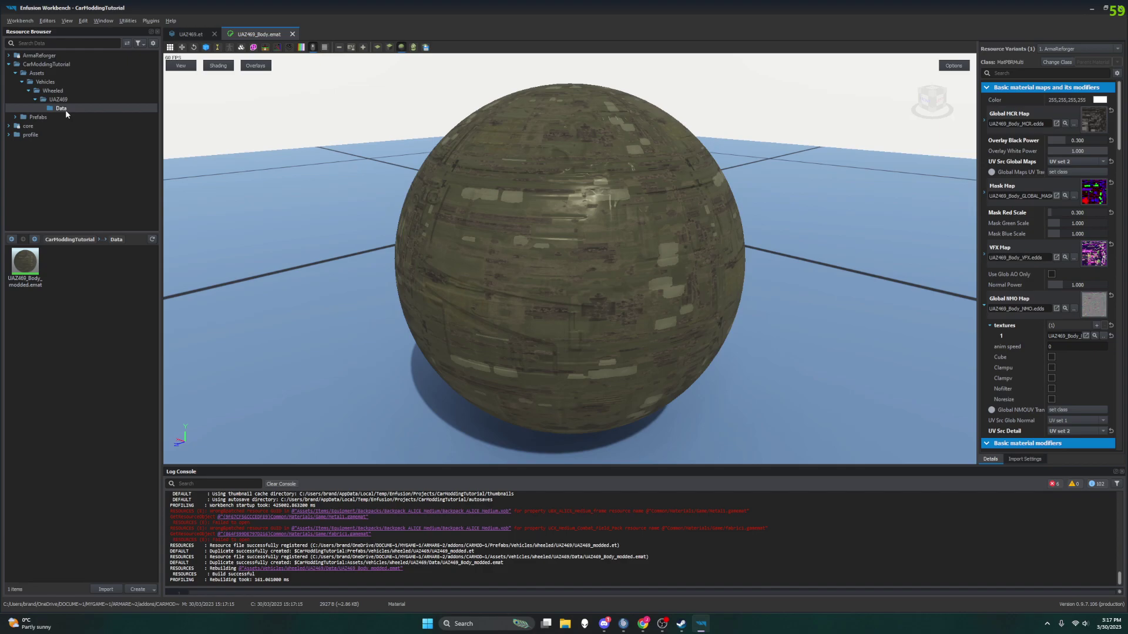
{"action": "left_click", "coordinate": [64, 99]}
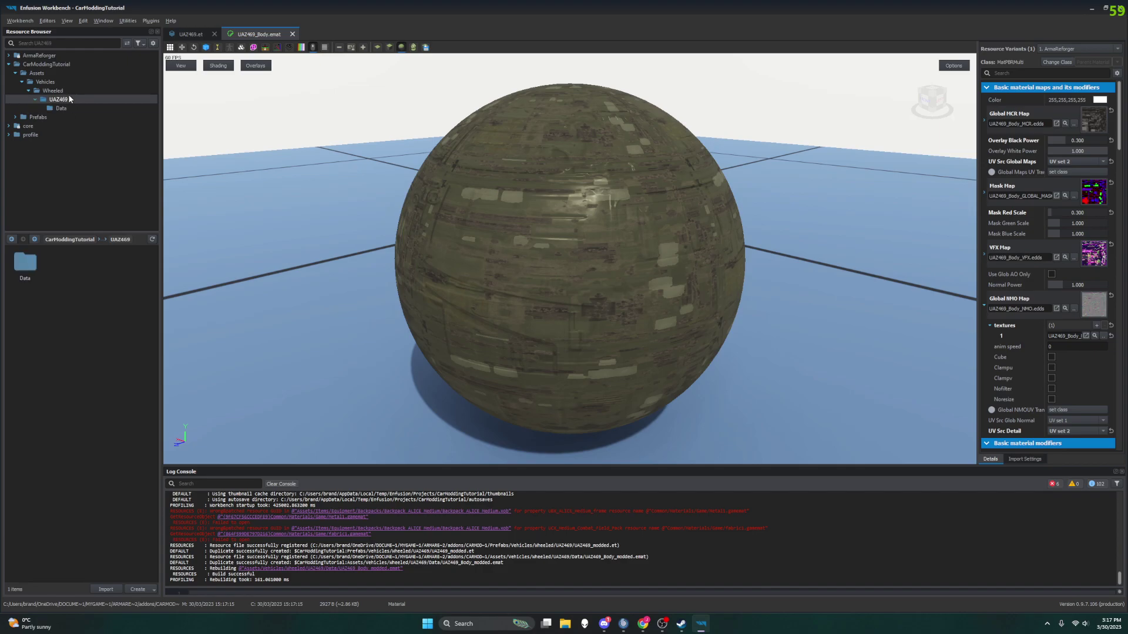
{"action": "left_click", "coordinate": [59, 108]}
{"action": "left_click", "coordinate": [54, 101]}
{"action": "left_click", "coordinate": [56, 109]}
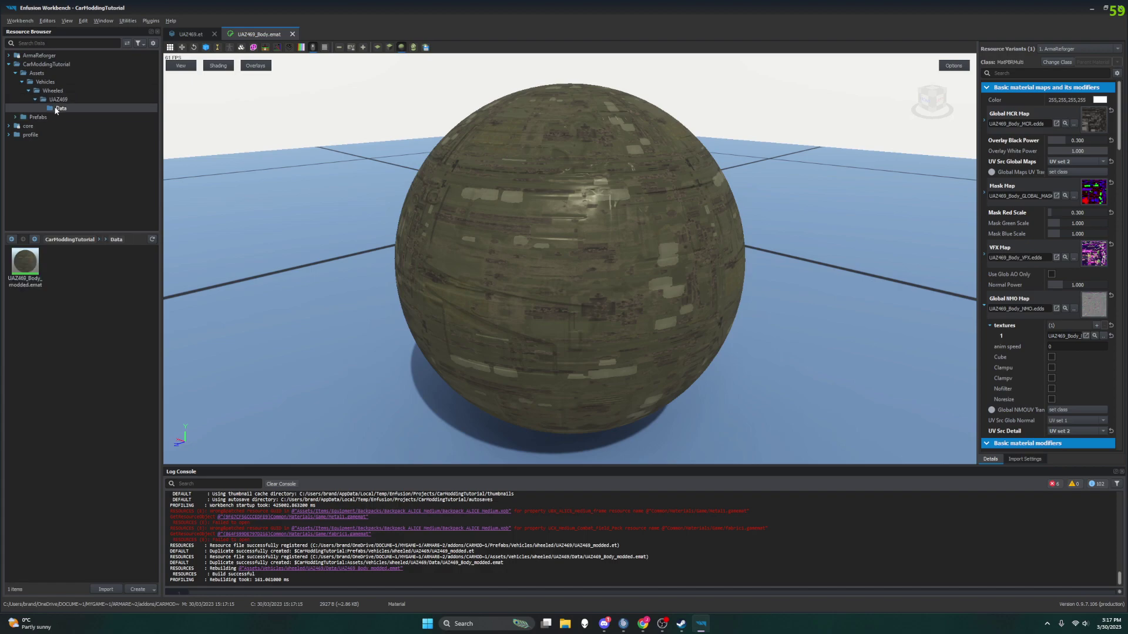
{"action": "left_click", "coordinate": [643, 625]}
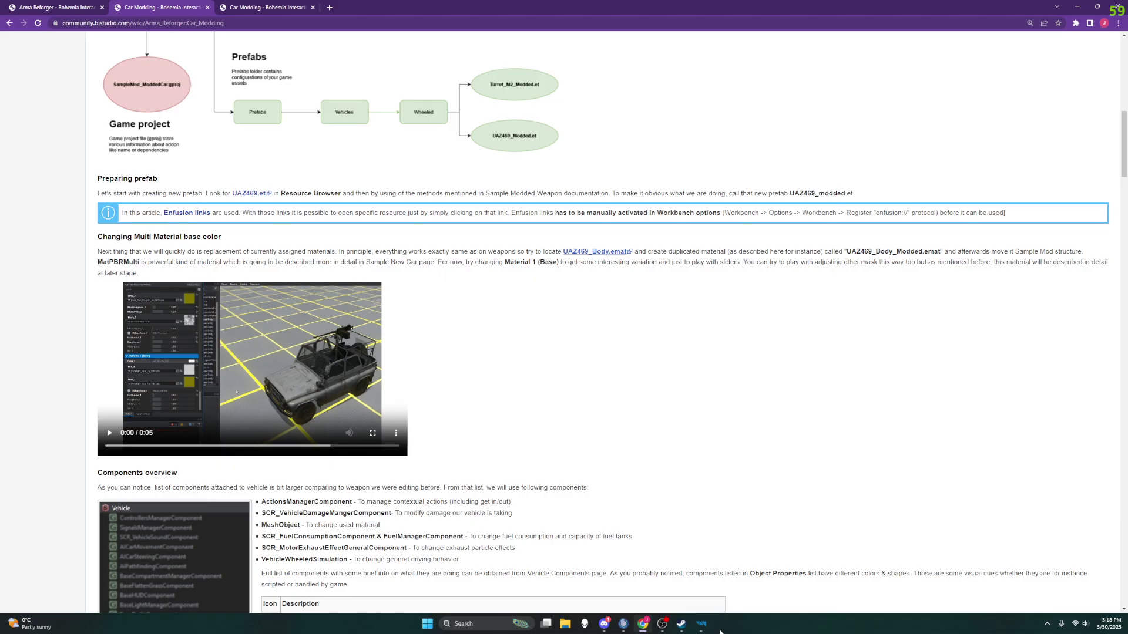
{"action": "left_click", "coordinate": [700, 623]}
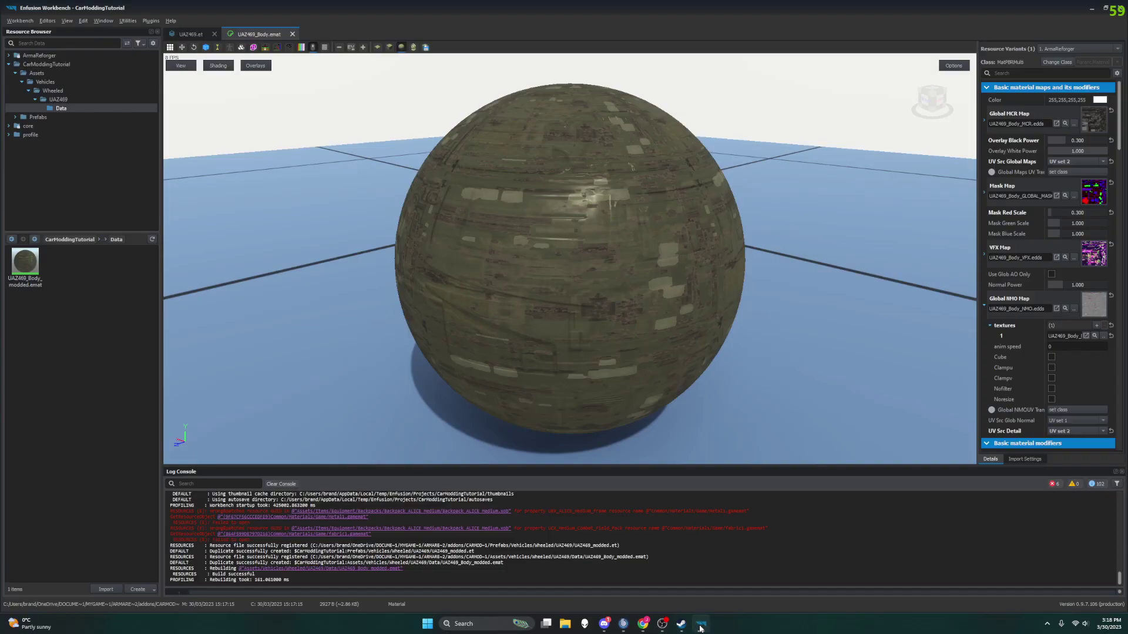
Open UAZ469_modded.et from CarModdingTutorial's Prefabs/Vehicles/Wheeled/UAZ469 folder and edit the prefab in World Editor
{"action": "left_click", "coordinate": [61, 100]}
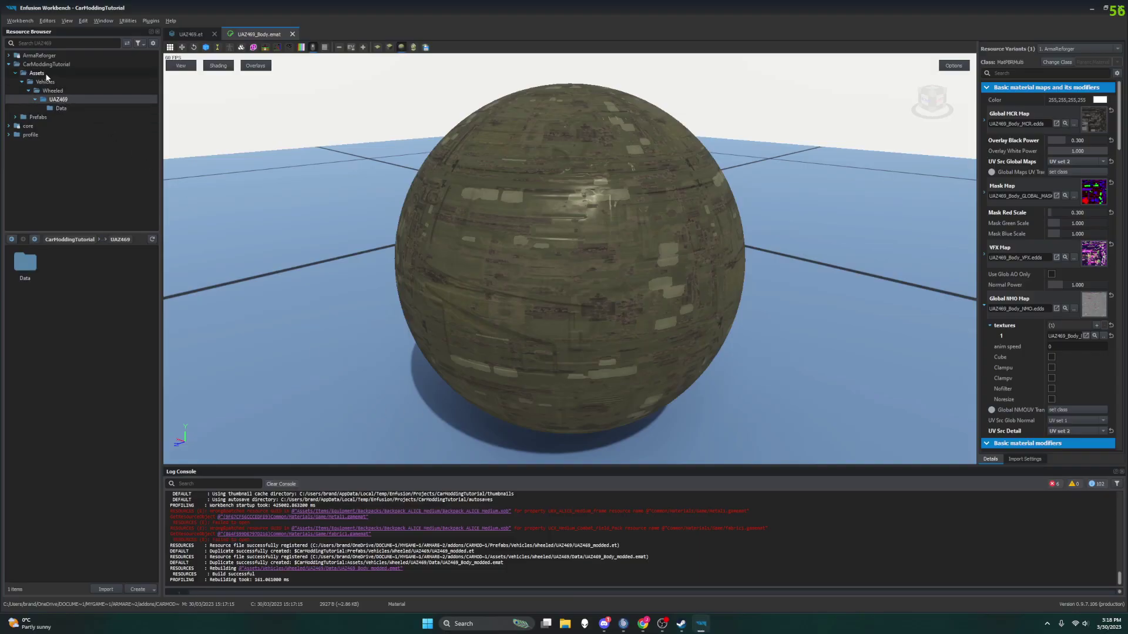
{"action": "left_click", "coordinate": [25, 118]}
{"action": "left_click", "coordinate": [42, 145]}
{"action": "double_click", "coordinate": [30, 265]}
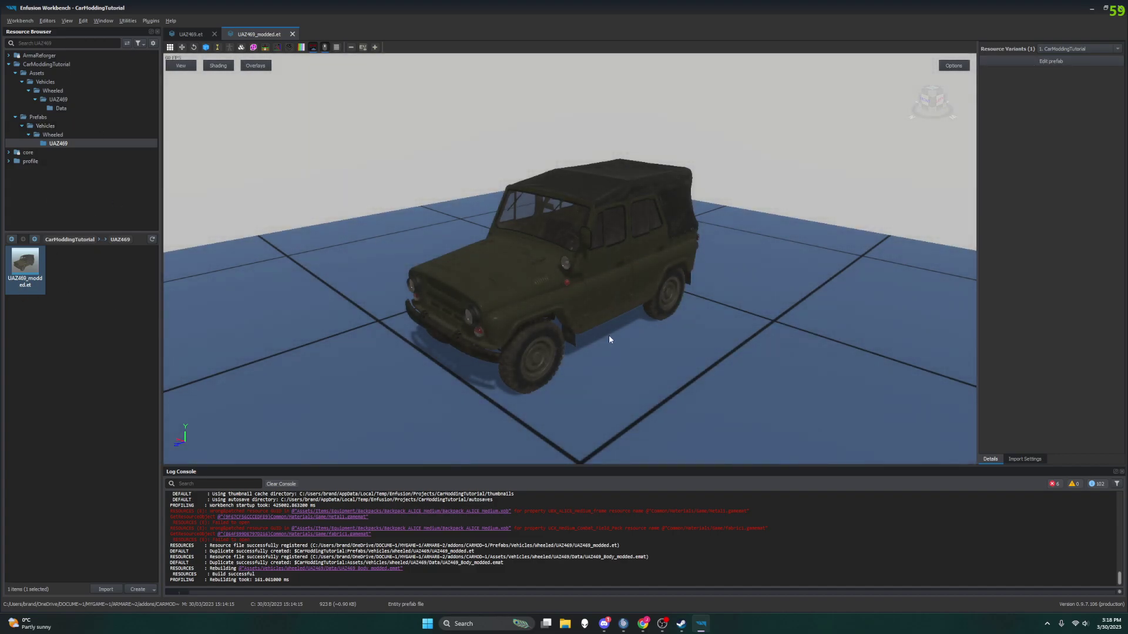
{"action": "left_click", "coordinate": [1035, 62]}
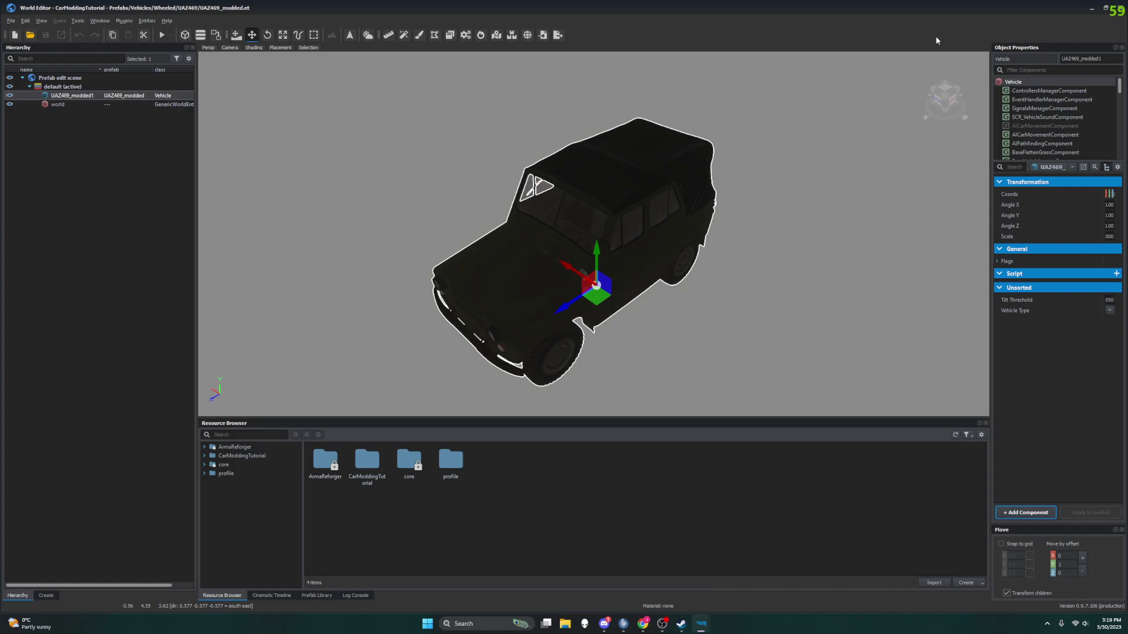
{"action": "left_click", "coordinate": [1091, 9]}
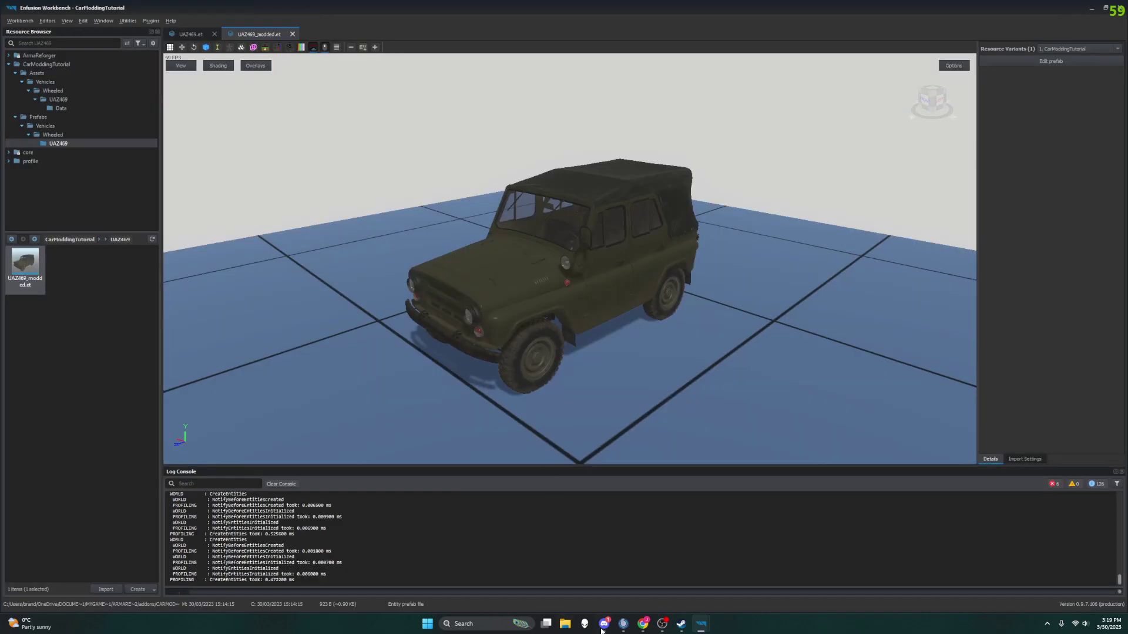
{"action": "left_click", "coordinate": [703, 627]}
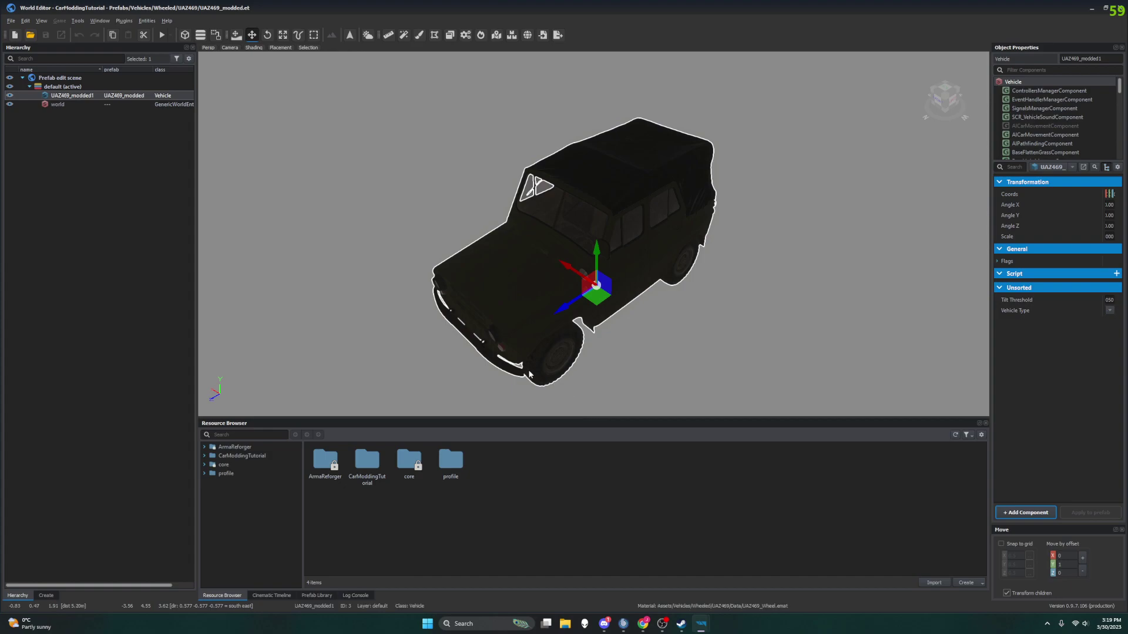
Examine the UAZ469_modded vehicle's component list from its start to its end, including the light manager and vehicle node components
{"action": "middle_click_drag", "start_coordinate": [527, 340], "coordinate": [520, 326]}
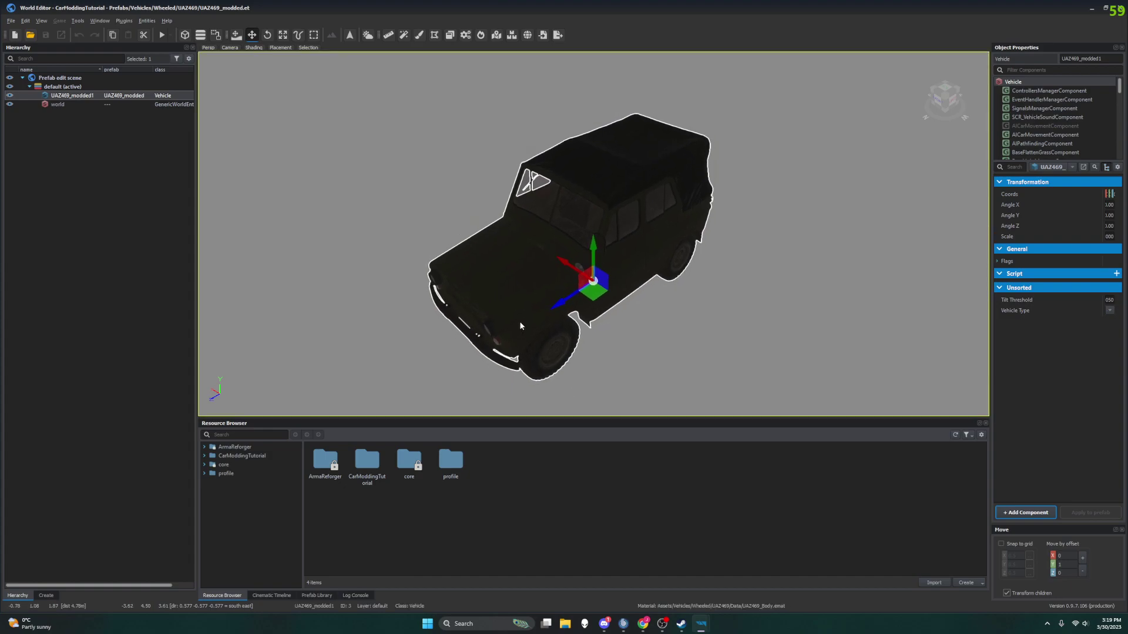
{"action": "middle_click_drag", "start_coordinate": [529, 326], "coordinate": [580, 307]}
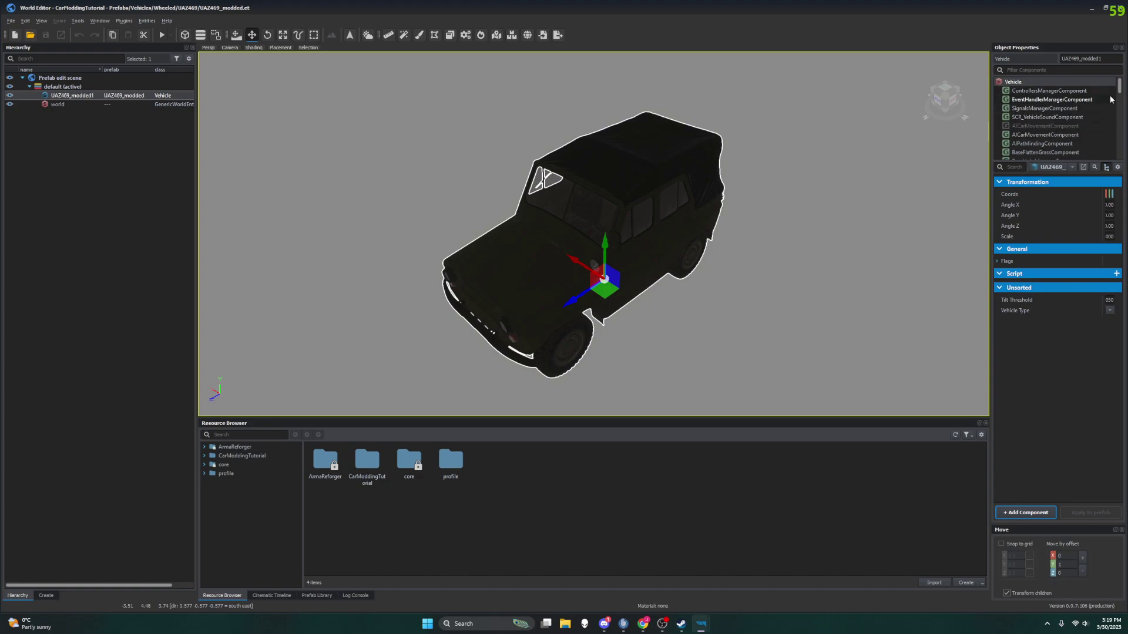
{"action": "mouse_move", "coordinate": [1120, 88]}
{"action": "left_mouse_down"}
{"action": "mouse_move", "coordinate": [1120, 101]}
{"action": "mouse_move", "coordinate": [1123, 87]}
{"action": "left_mouse_up"}
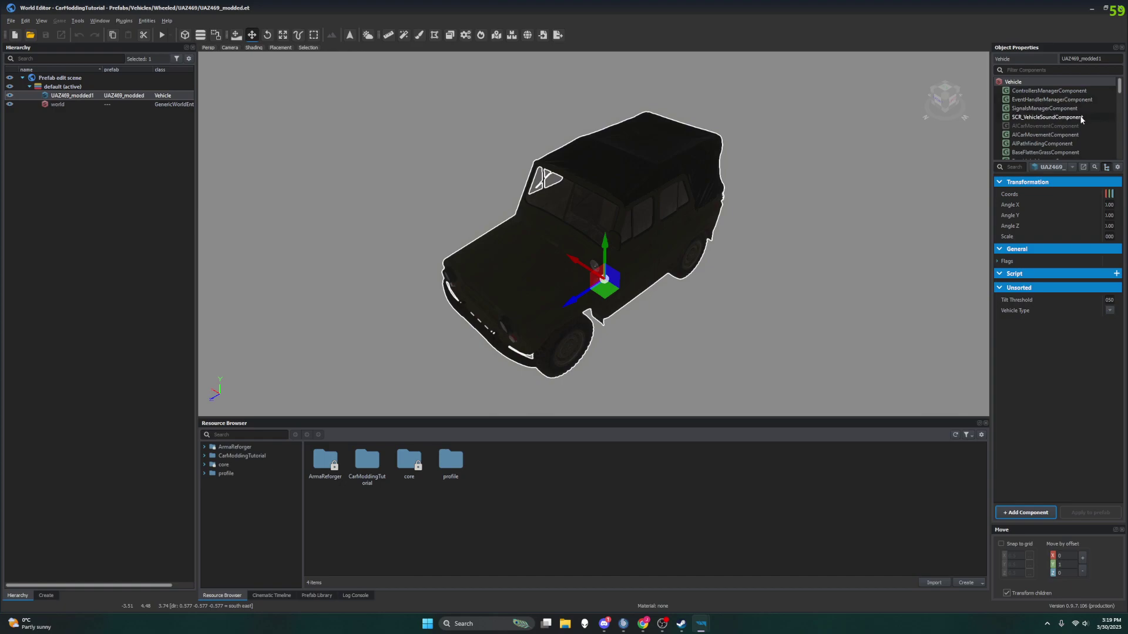
{"action": "left_click", "coordinate": [1051, 134]}
{"action": "left_click", "coordinate": [1058, 143]}
{"action": "left_click", "coordinate": [1066, 152]}
{"action": "scroll", "coordinate": [1072, 152], "scroll_direction": "down", "scroll_amount": 1}
{"action": "scroll", "coordinate": [1071, 151], "scroll_direction": "down", "scroll_amount": 1}
{"action": "left_click", "coordinate": [1063, 110]}
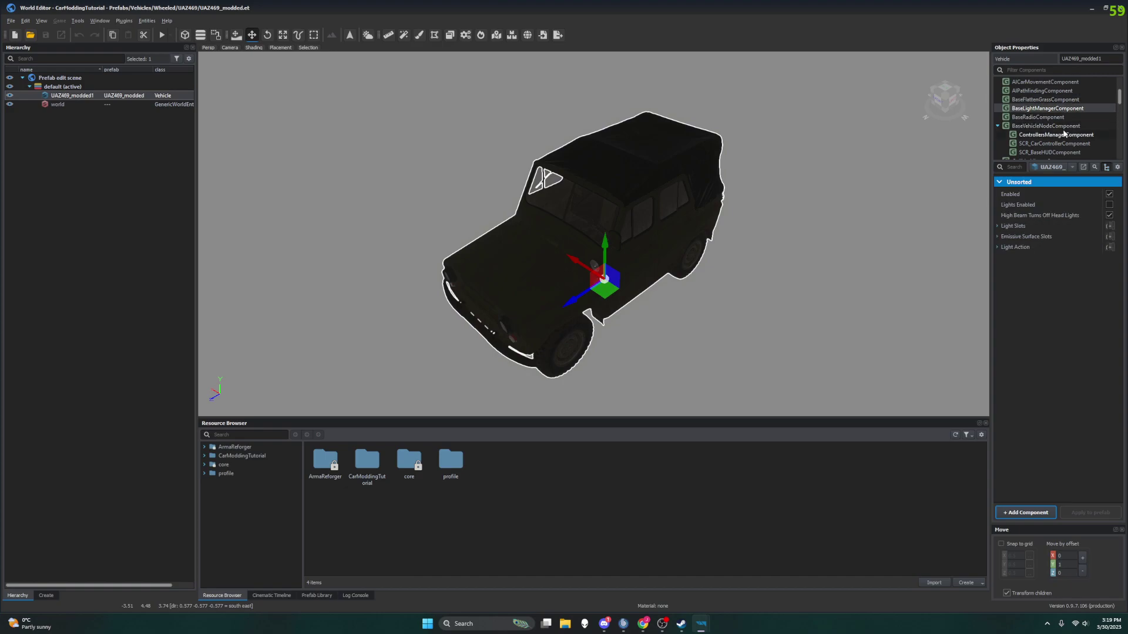
{"action": "left_click", "coordinate": [1064, 126]}
{"action": "scroll", "coordinate": [1064, 126], "scroll_direction": "down", "scroll_amount": 2}
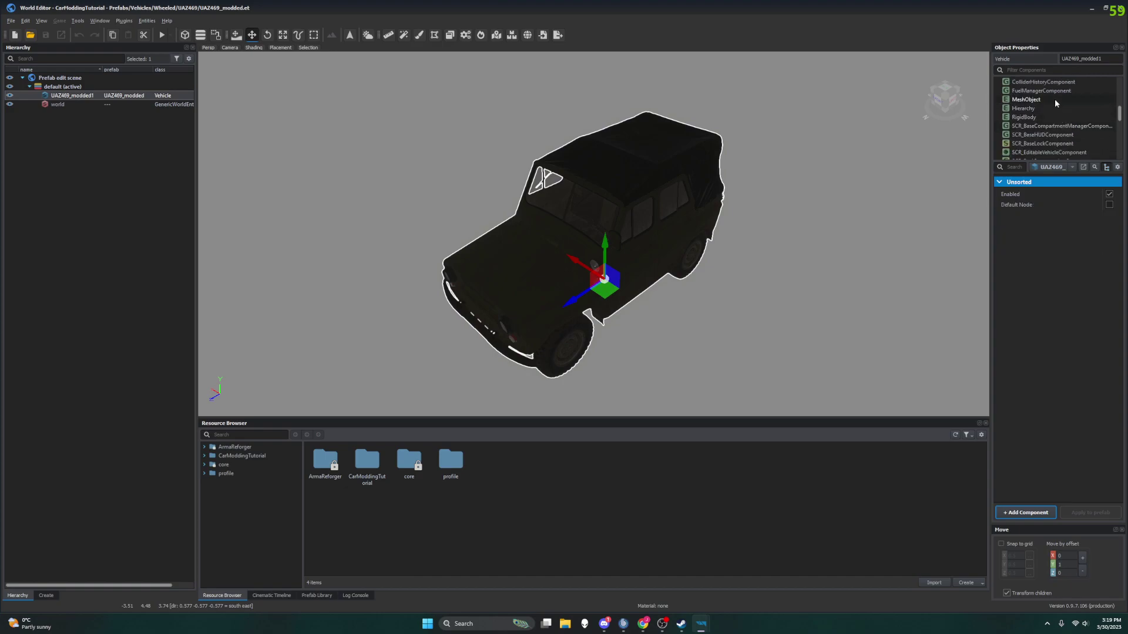
{"action": "scroll", "coordinate": [1057, 114], "scroll_direction": "down", "scroll_amount": 3}
{"action": "scroll", "coordinate": [1067, 114], "scroll_direction": "down", "scroll_amount": 3}
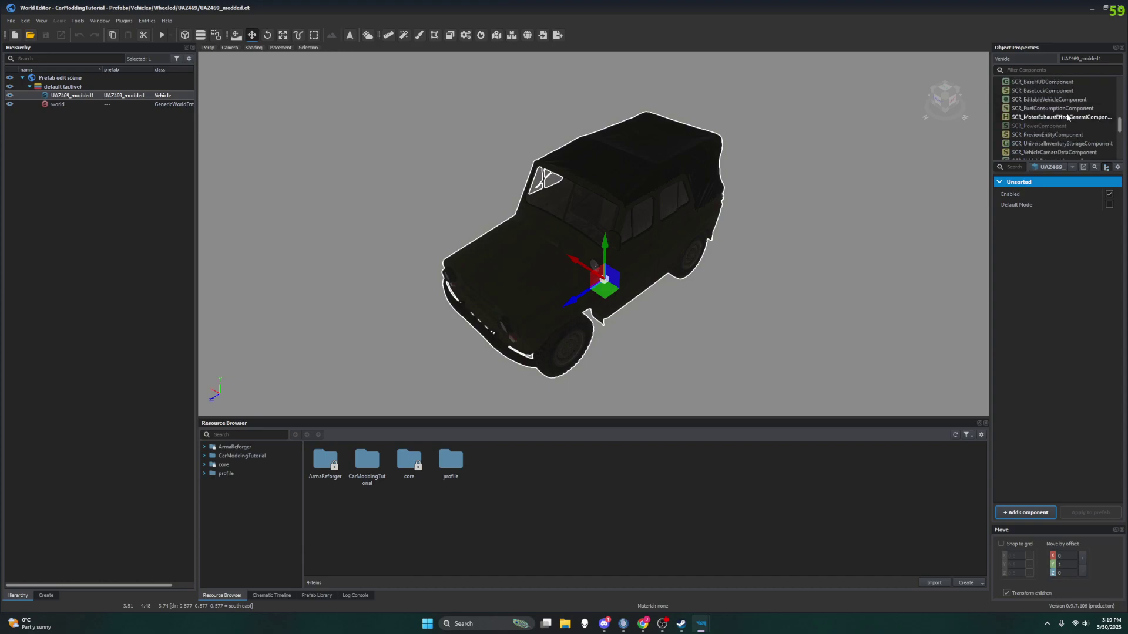
{"action": "scroll", "coordinate": [1074, 138], "scroll_direction": "down", "scroll_amount": 3}
{"action": "scroll", "coordinate": [1074, 140], "scroll_direction": "down", "scroll_amount": 3}
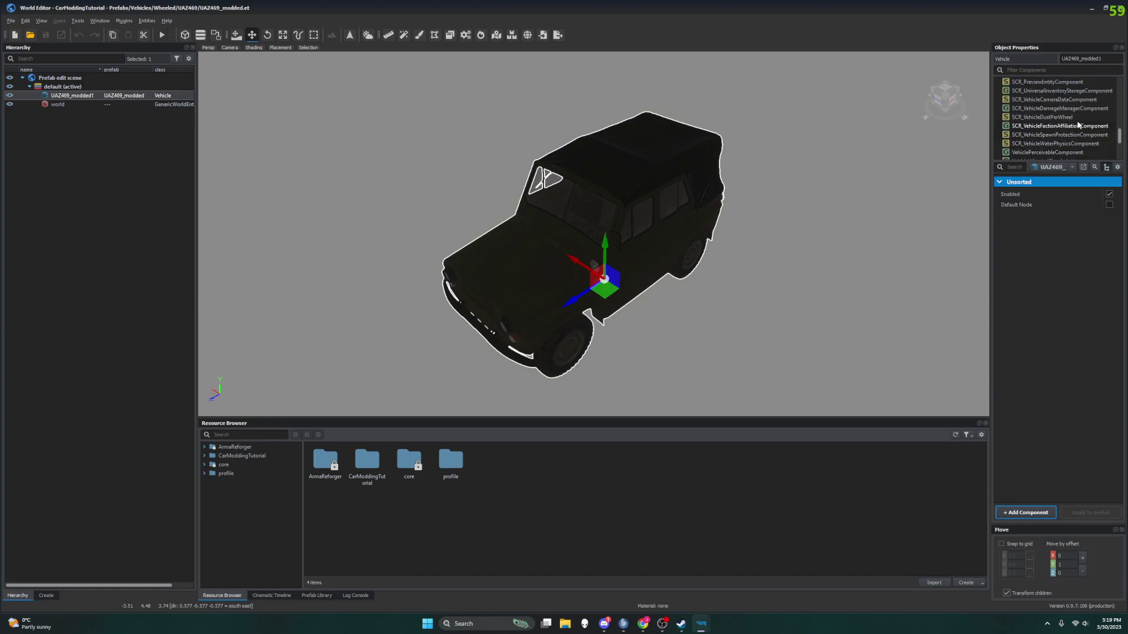
{"action": "left_click_drag", "start_coordinate": [1119, 134], "coordinate": [1119, 144]}
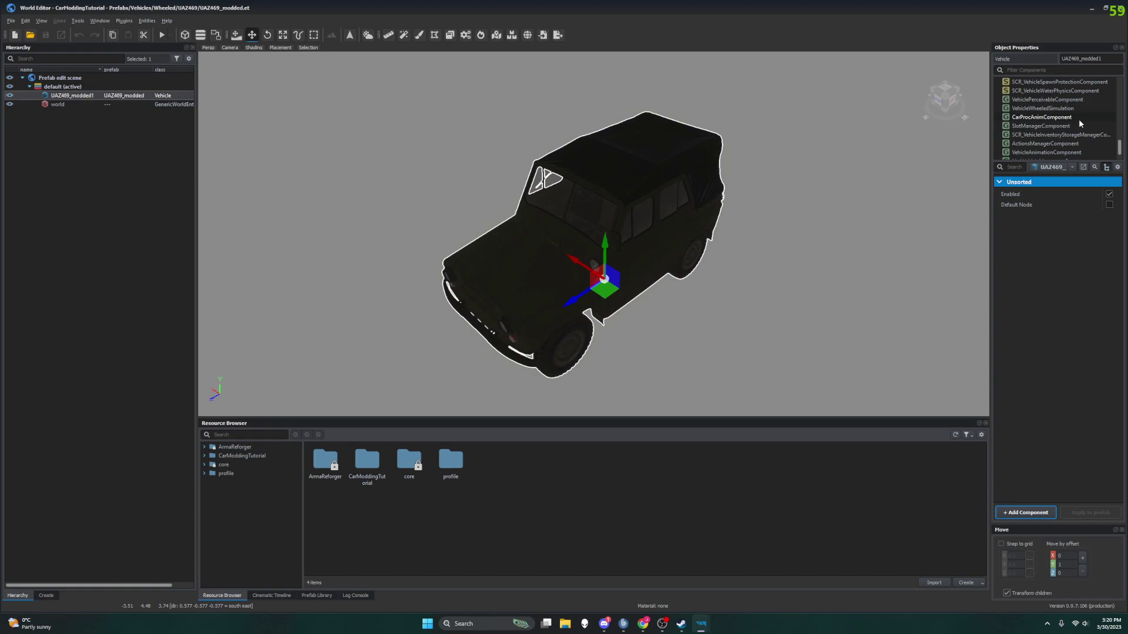
{"action": "scroll", "coordinate": [1078, 121], "scroll_direction": "down", "scroll_amount": 1}
Select the vehicle's MeshObject component and widen its property area so the material file names are fully readable
{"action": "scroll", "coordinate": [1081, 126], "scroll_direction": "up", "scroll_amount": 3}
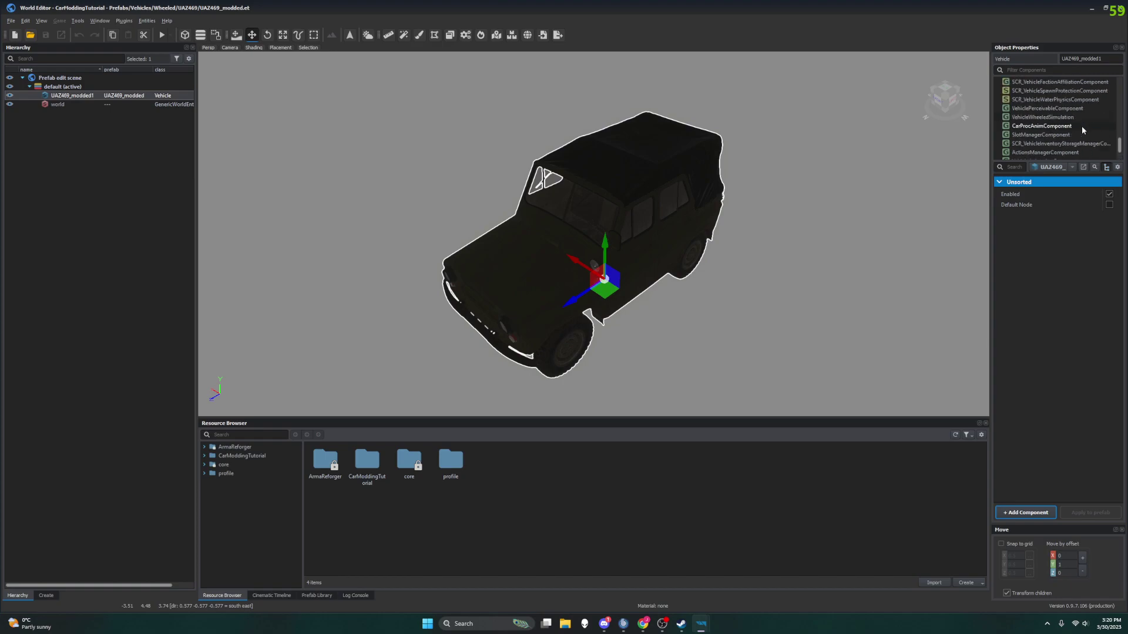
{"action": "scroll", "coordinate": [1088, 106], "scroll_direction": "up", "scroll_amount": 3}
{"action": "scroll", "coordinate": [1095, 105], "scroll_direction": "up", "scroll_amount": 3}
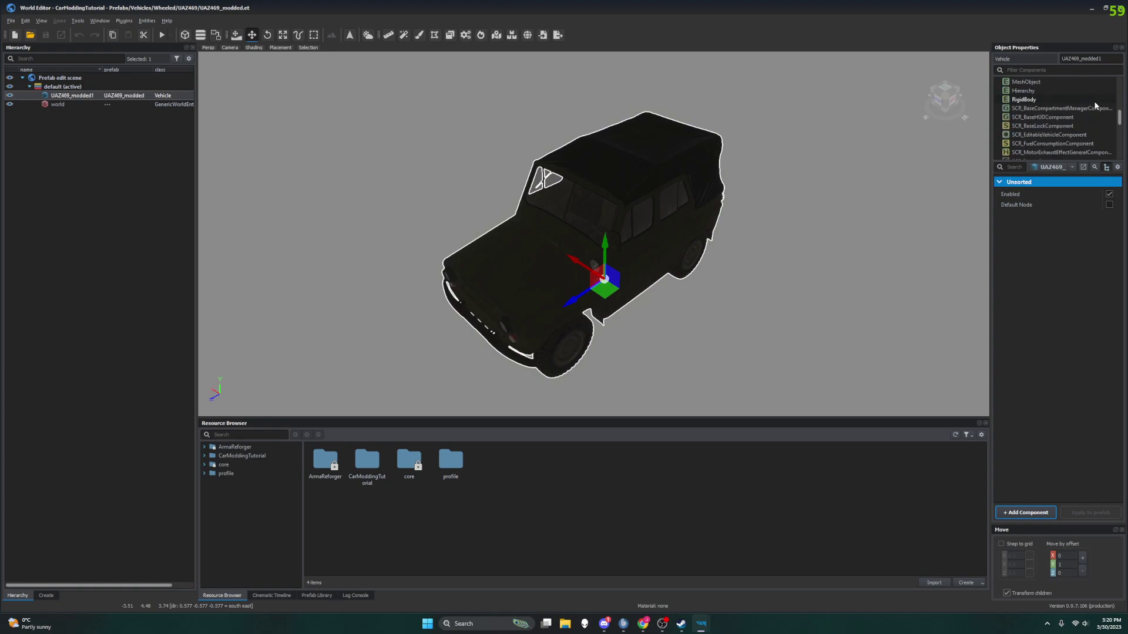
{"action": "scroll", "coordinate": [1093, 105], "scroll_direction": "up", "scroll_amount": 2}
{"action": "left_click", "coordinate": [1077, 109]}
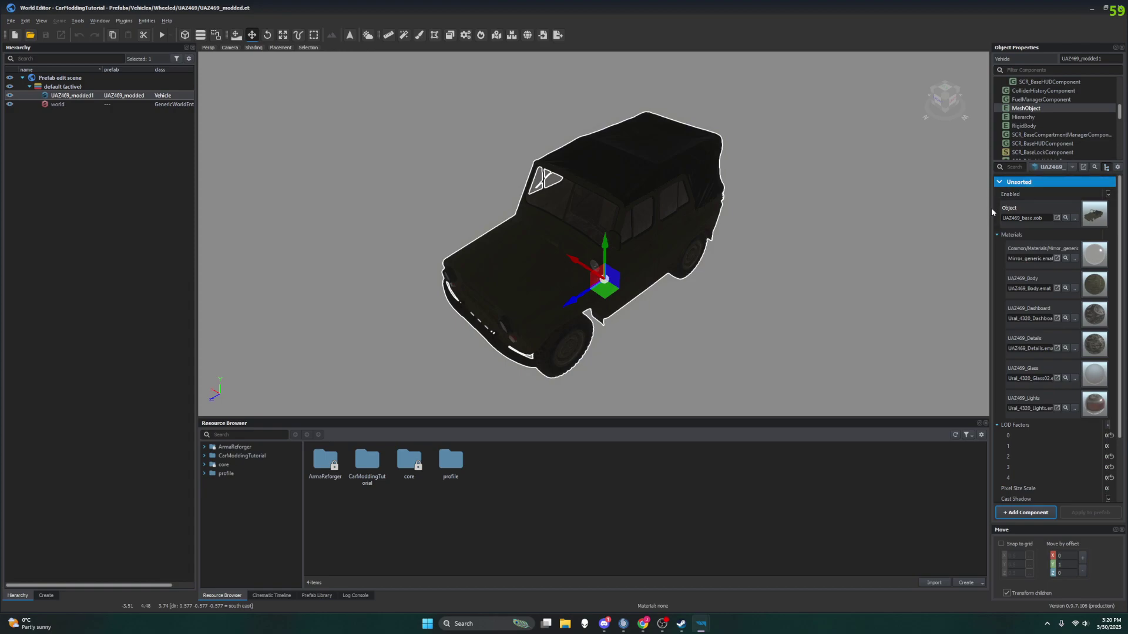
{"action": "left_click_drag", "start_coordinate": [992, 209], "coordinate": [890, 215]}
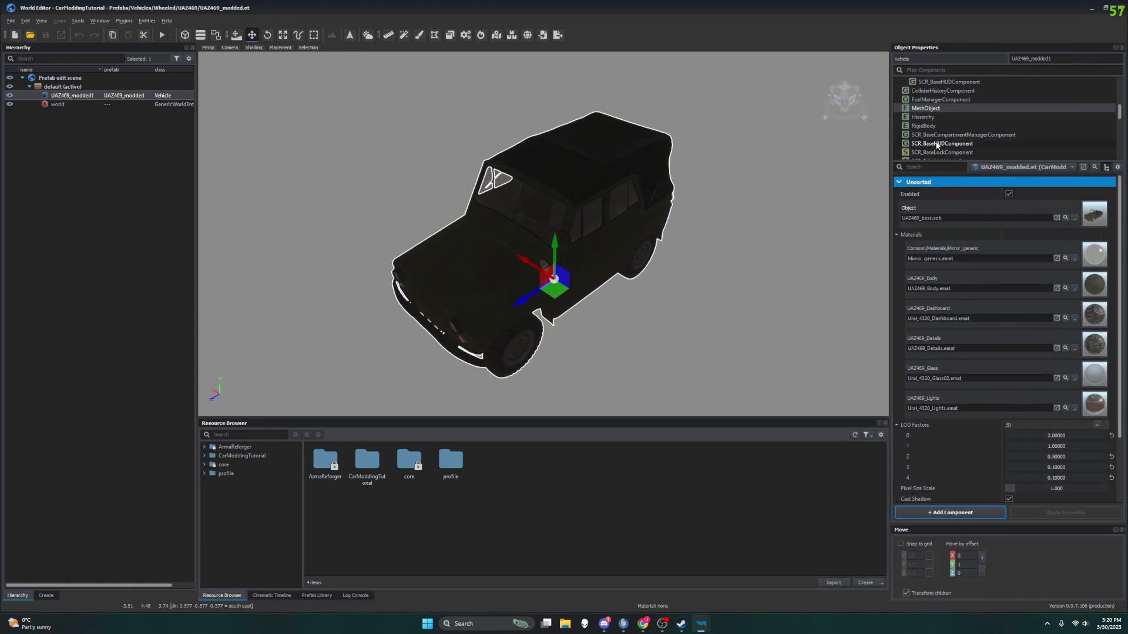
{"action": "scroll", "coordinate": [940, 143], "scroll_direction": "up", "scroll_amount": 3}
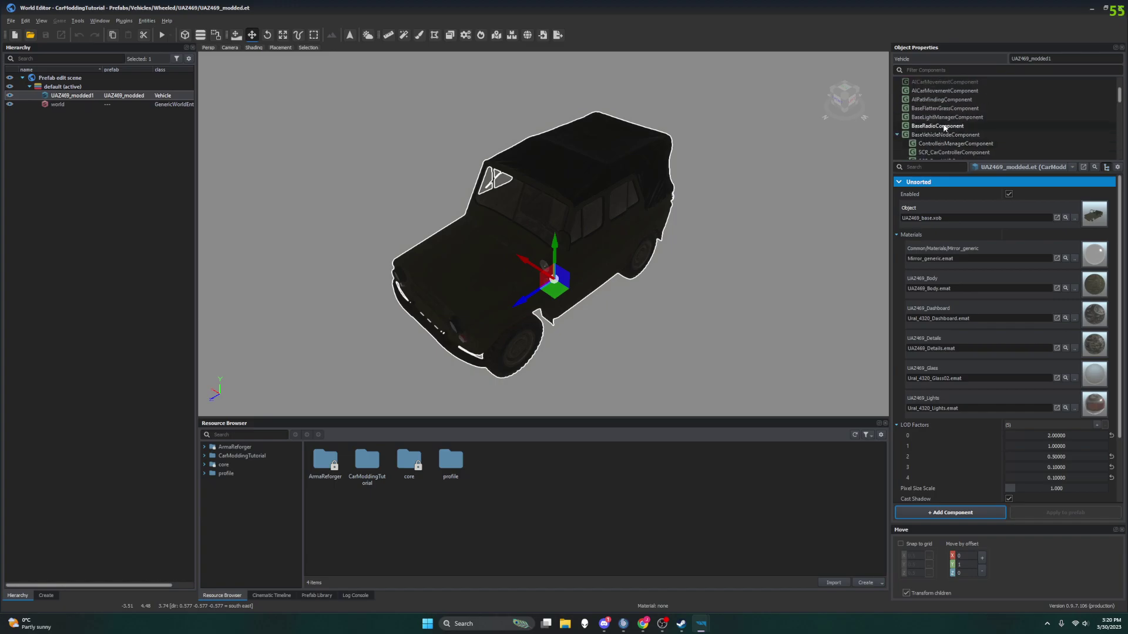
{"action": "scroll", "coordinate": [972, 141], "scroll_direction": "down", "scroll_amount": 2}
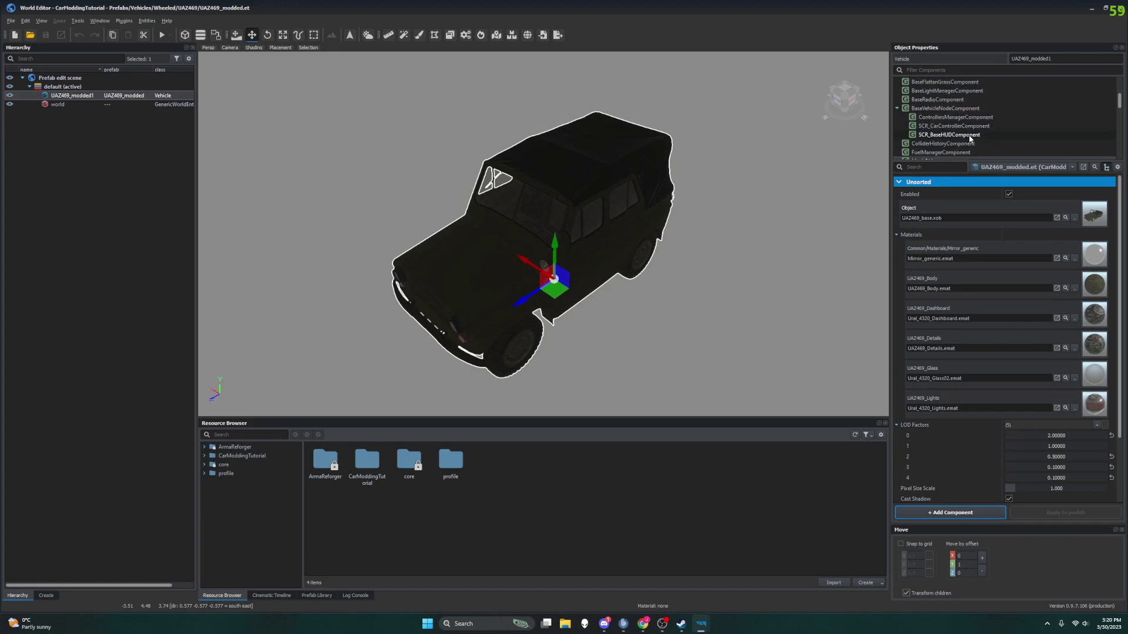
Examine the compartment manager, HUD and lock components and the rest of the UAZ469_modded vehicle's component list
{"action": "scroll", "coordinate": [982, 144], "scroll_direction": "down", "scroll_amount": 1}
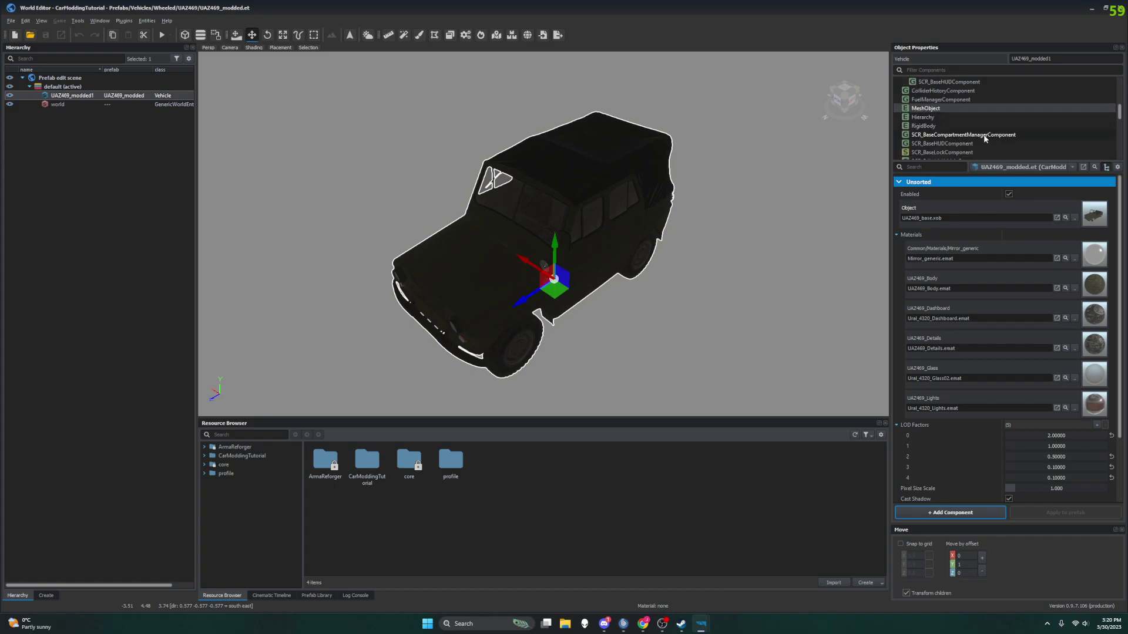
{"action": "left_click", "coordinate": [984, 136]}
{"action": "left_click", "coordinate": [896, 206]}
{"action": "left_click", "coordinate": [944, 144]}
{"action": "left_click", "coordinate": [945, 152]}
{"action": "scroll", "coordinate": [952, 146], "scroll_direction": "down", "scroll_amount": 2}
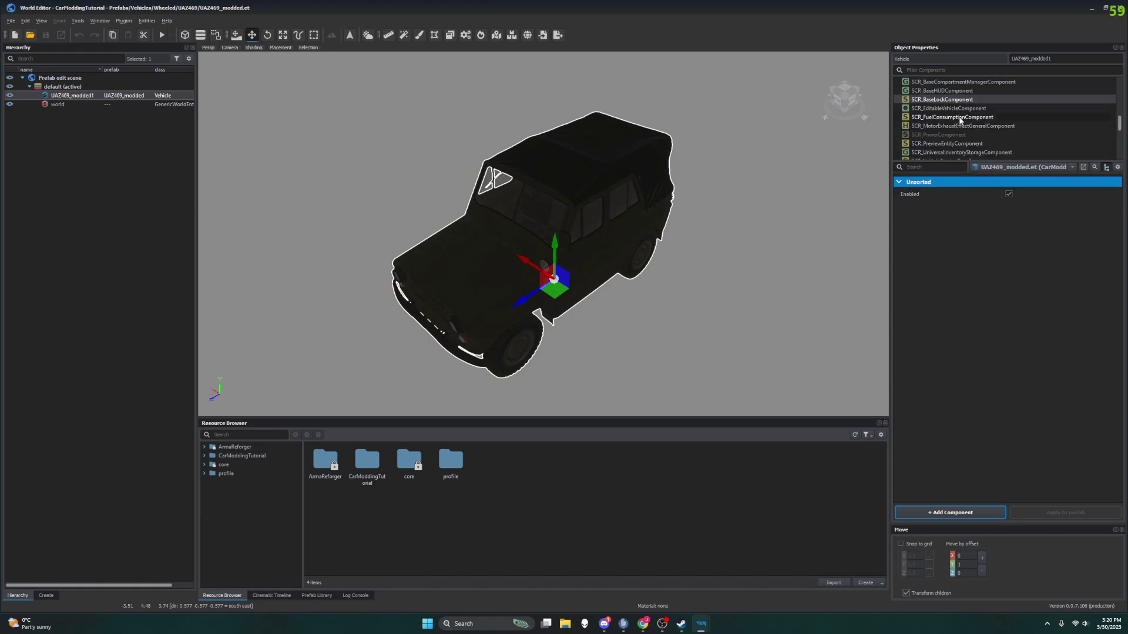
{"action": "scroll", "coordinate": [968, 153], "scroll_direction": "down", "scroll_amount": 1}
{"action": "scroll", "coordinate": [968, 154], "scroll_direction": "down", "scroll_amount": 1}
{"action": "scroll", "coordinate": [978, 144], "scroll_direction": "down", "scroll_amount": 1}
{"action": "scroll", "coordinate": [979, 146], "scroll_direction": "down", "scroll_amount": 1}
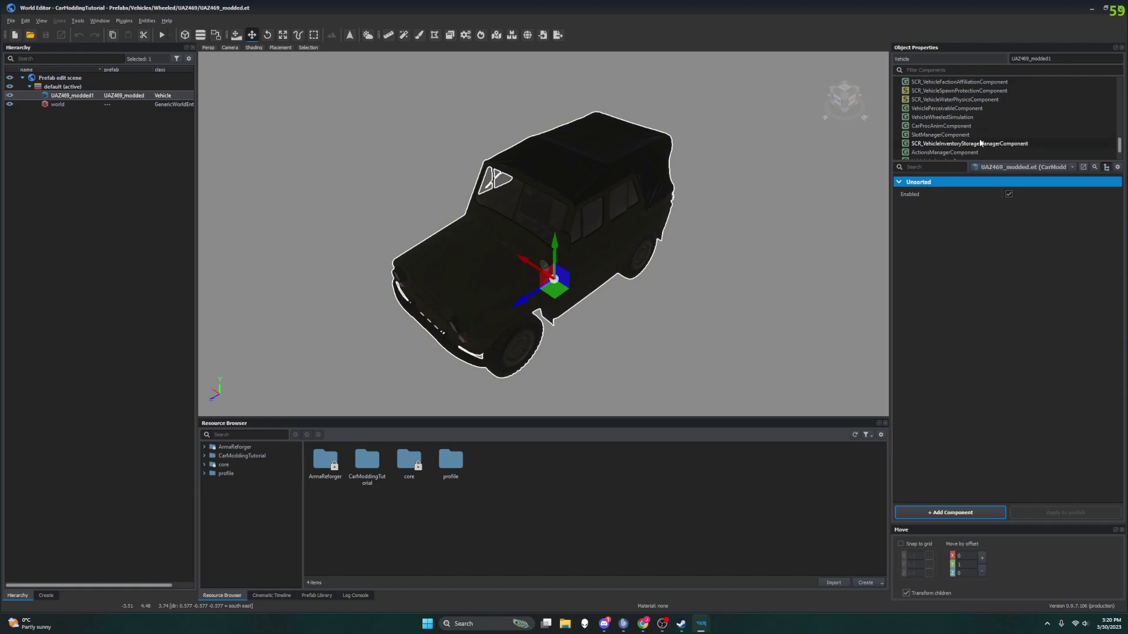
{"action": "scroll", "coordinate": [979, 148], "scroll_direction": "up", "scroll_amount": 10}
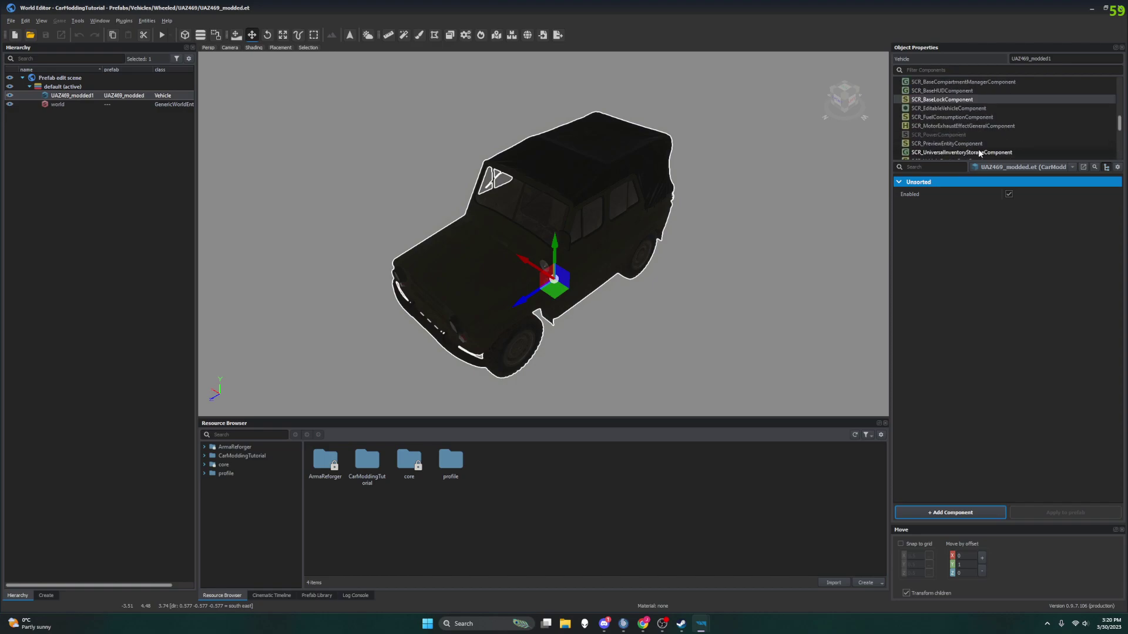
{"action": "scroll", "coordinate": [980, 152], "scroll_direction": "up", "scroll_amount": 2}
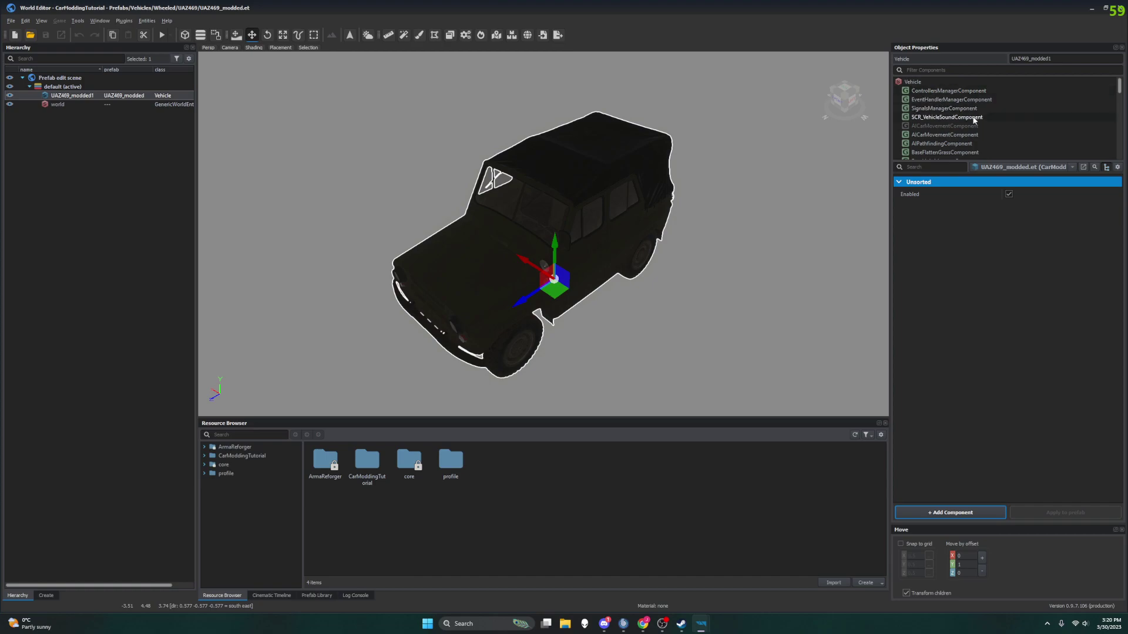
Examine the properties of the vehicle node, controllers manager, car controller, HUD, collider history, fuel manager, mesh, rigid body and compartment manager components
{"action": "scroll", "coordinate": [975, 141], "scroll_direction": "down", "scroll_amount": 3}
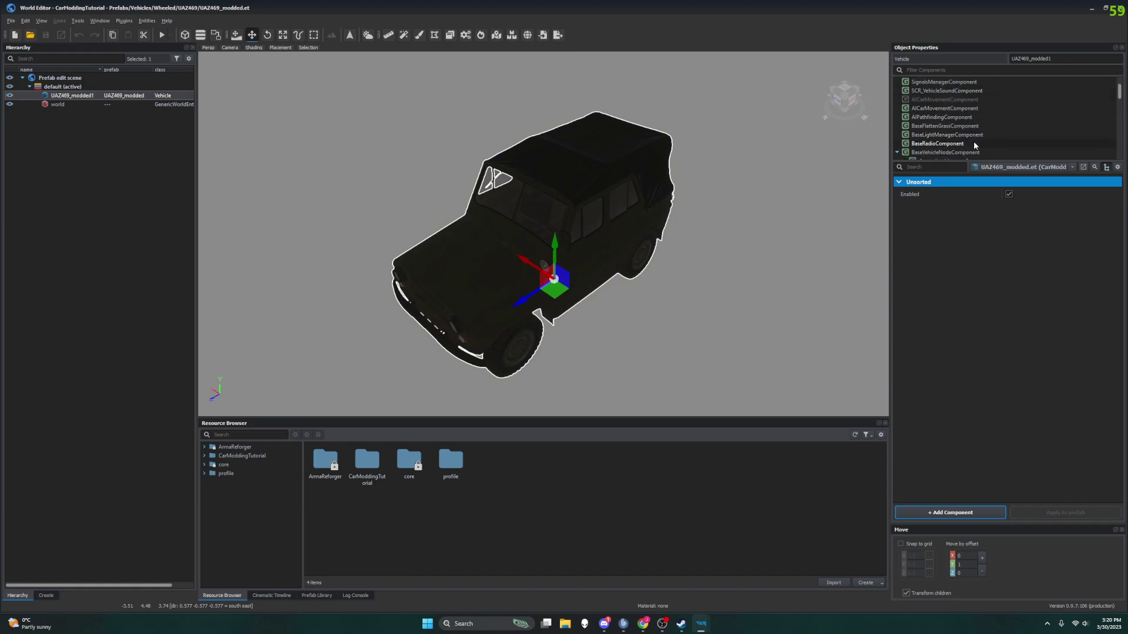
{"action": "left_click", "coordinate": [982, 127]}
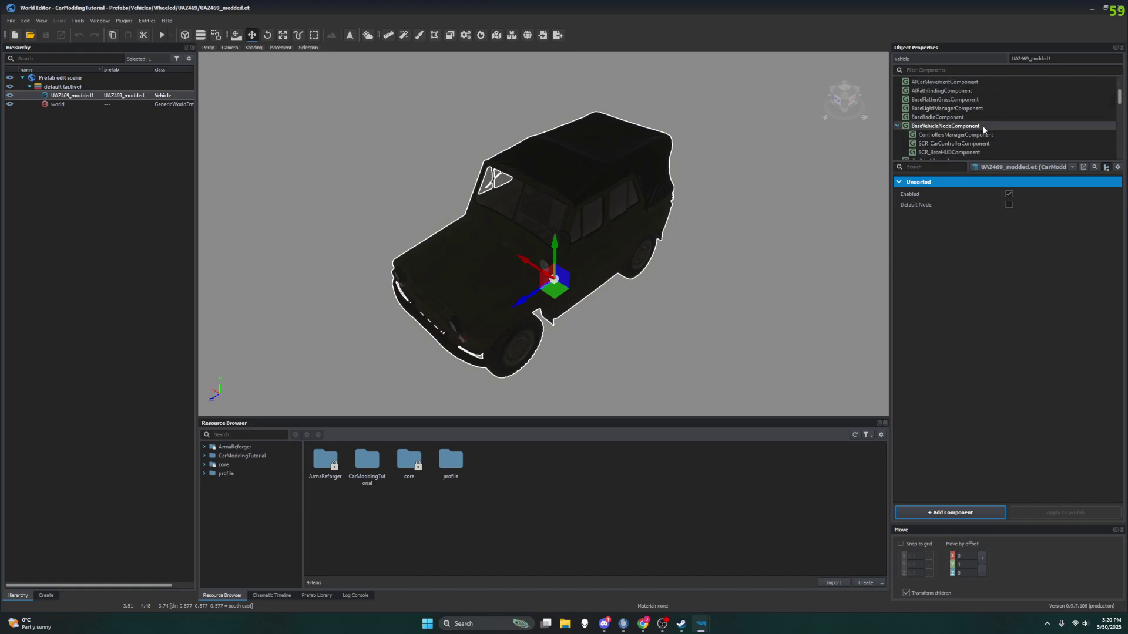
{"action": "left_click", "coordinate": [984, 135]}
{"action": "left_click", "coordinate": [985, 144]}
{"action": "left_click", "coordinate": [985, 153]}
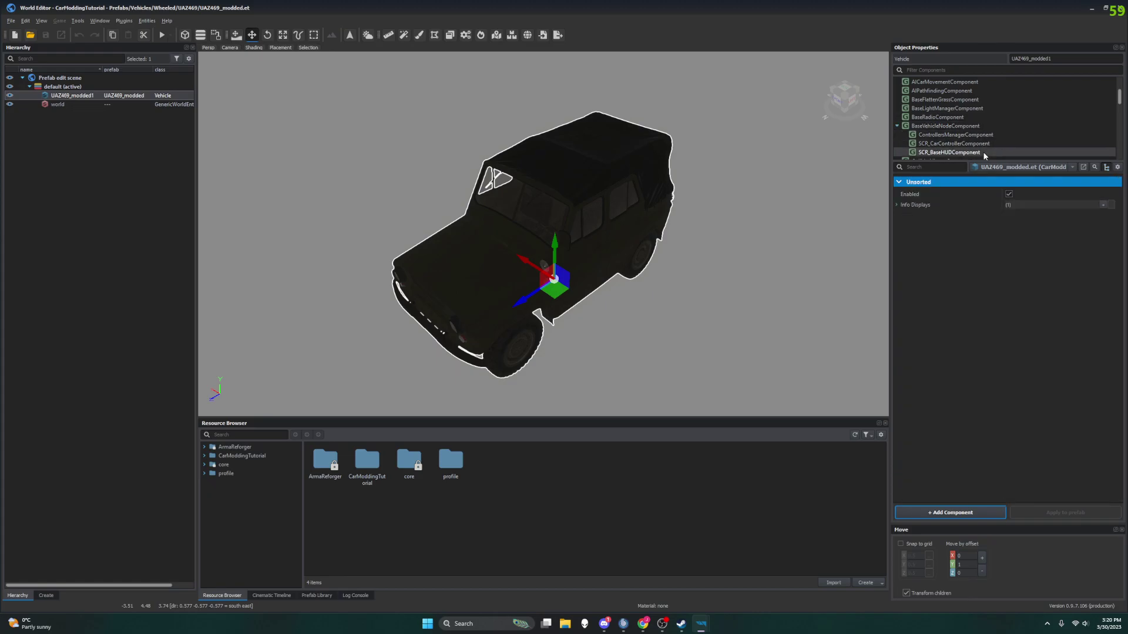
{"action": "scroll", "coordinate": [984, 149], "scroll_direction": "down", "scroll_amount": 1}
{"action": "left_click", "coordinate": [980, 134]}
{"action": "left_click", "coordinate": [981, 142]}
{"action": "left_click", "coordinate": [976, 151]}
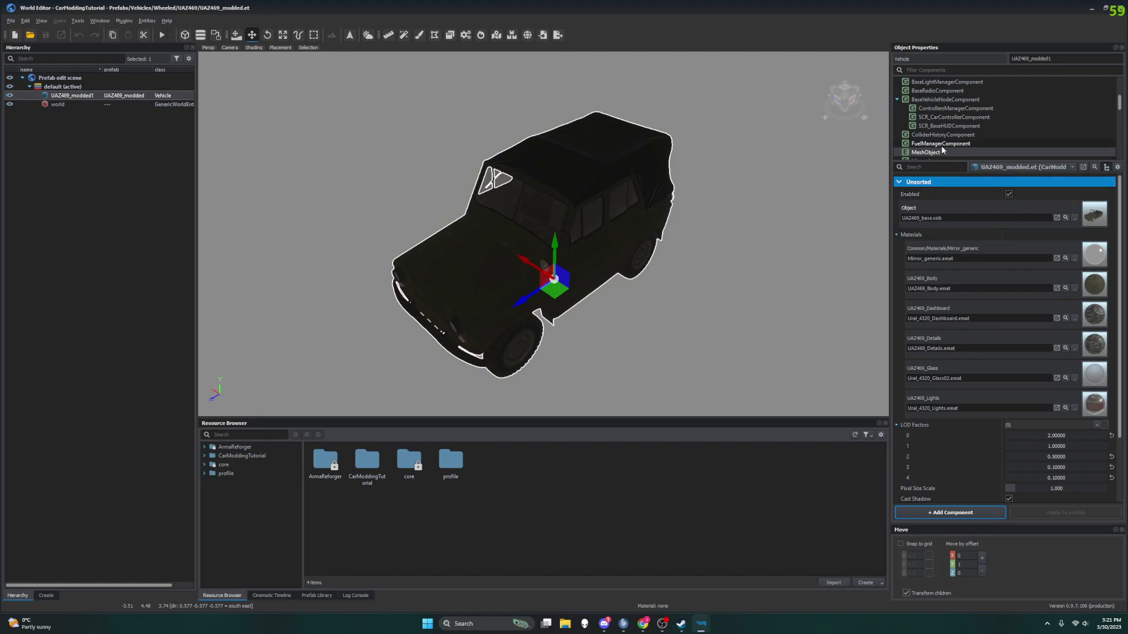
{"action": "scroll", "coordinate": [978, 114], "scroll_direction": "down", "scroll_amount": 1}
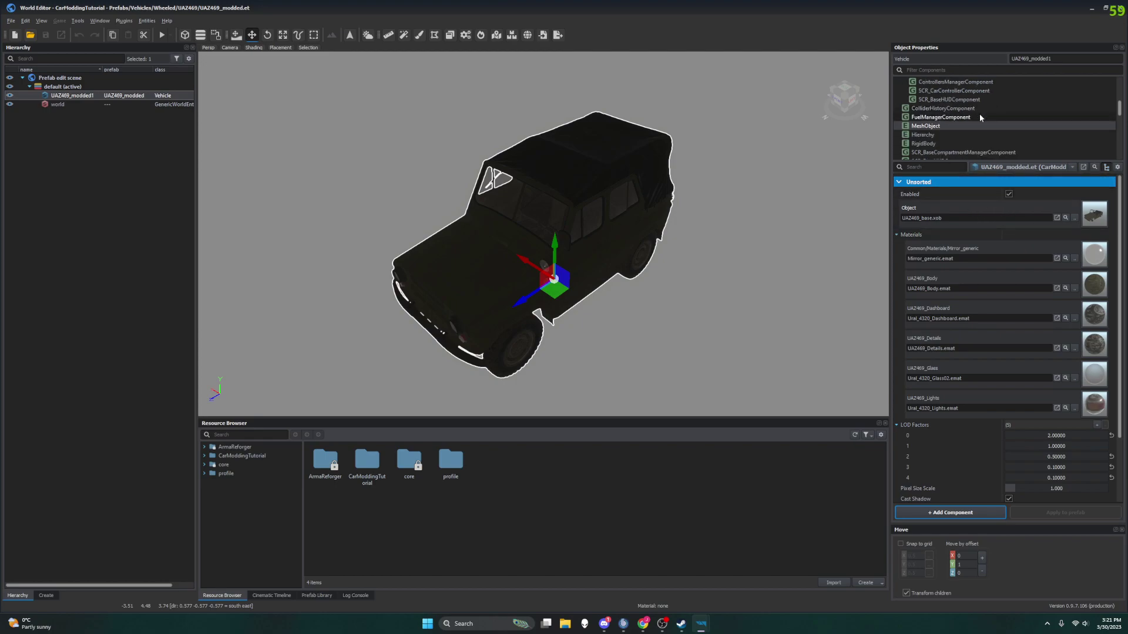
{"action": "left_click", "coordinate": [952, 143]}
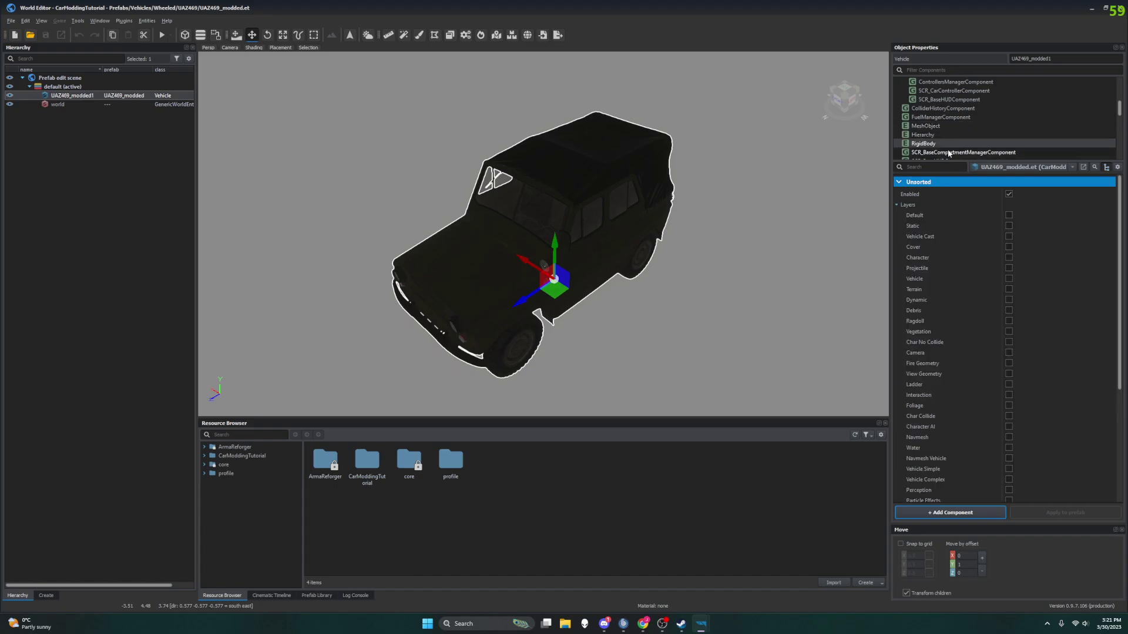
{"action": "left_click", "coordinate": [949, 153]}
Try to assign UAZ469_Body_modded.emat from CarModdingTutorial's Assets/Vehicles/Wheeled/UAZ469/Data folder as the MeshObject component's UAZ469_Body material
{"action": "left_click", "coordinate": [946, 126]}
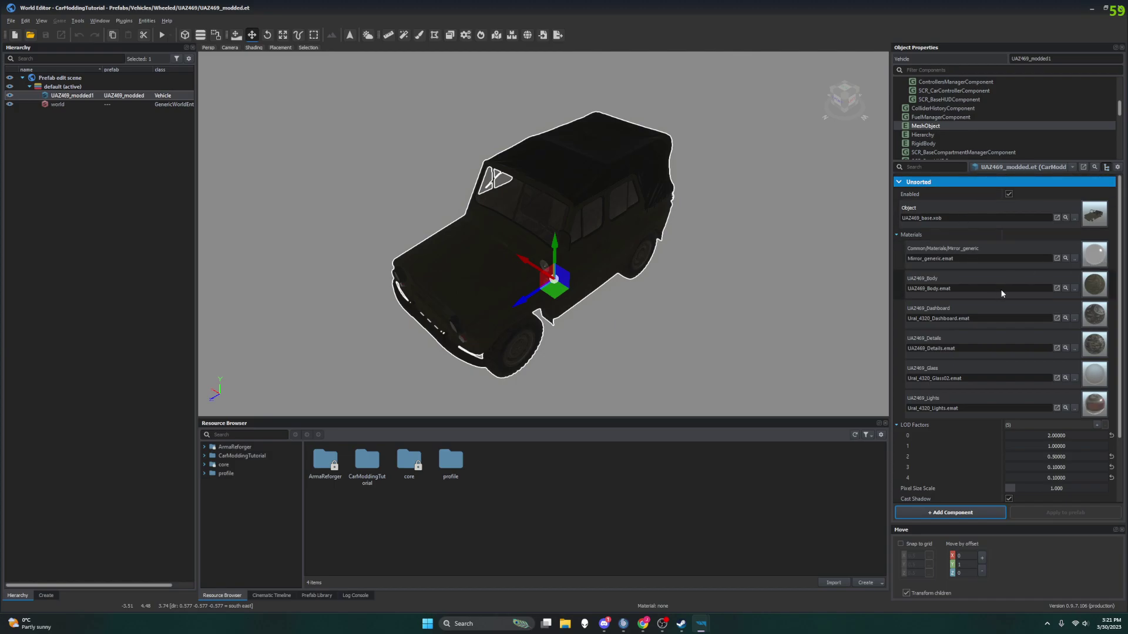
{"action": "scroll", "coordinate": [1014, 290], "scroll_direction": "down", "scroll_amount": 1}
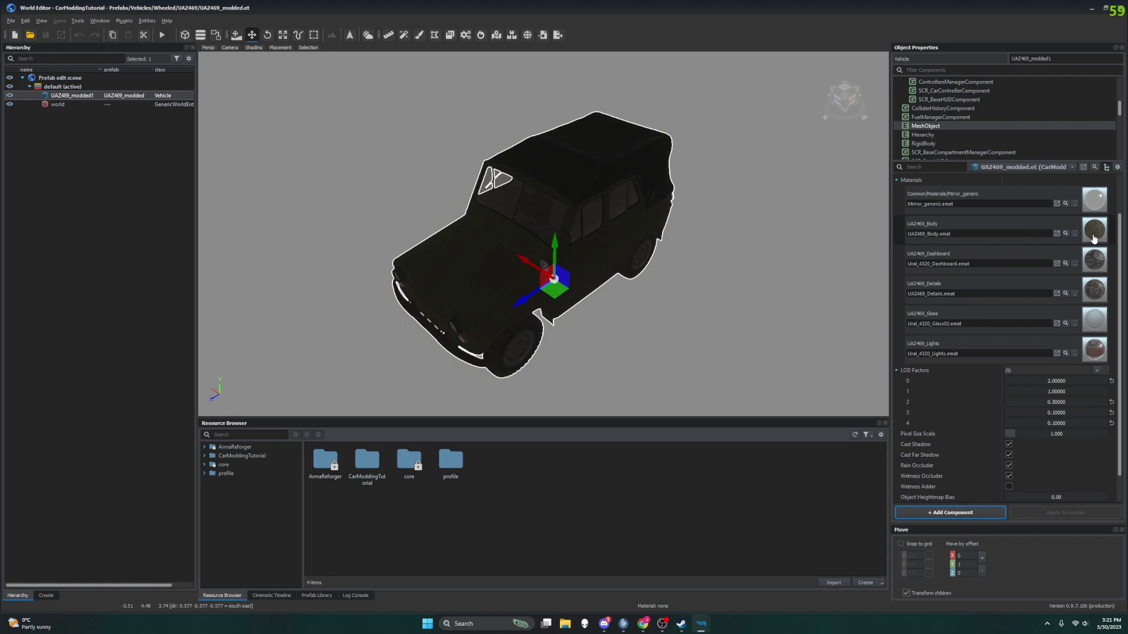
{"action": "left_click", "coordinate": [1074, 234]}
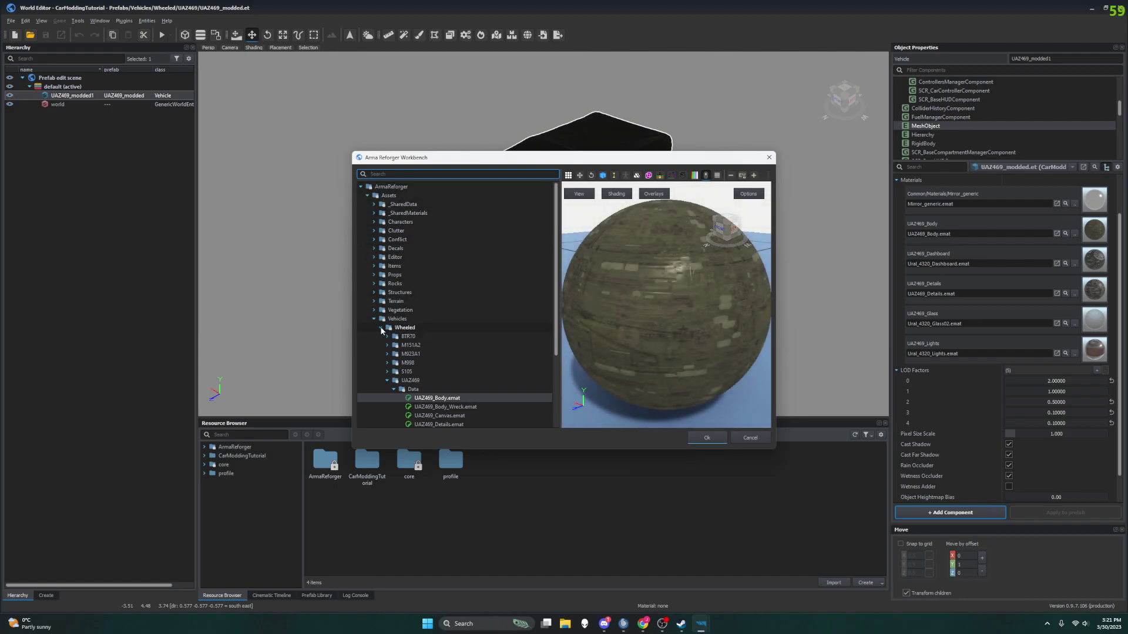
{"action": "left_click", "coordinate": [361, 186]}
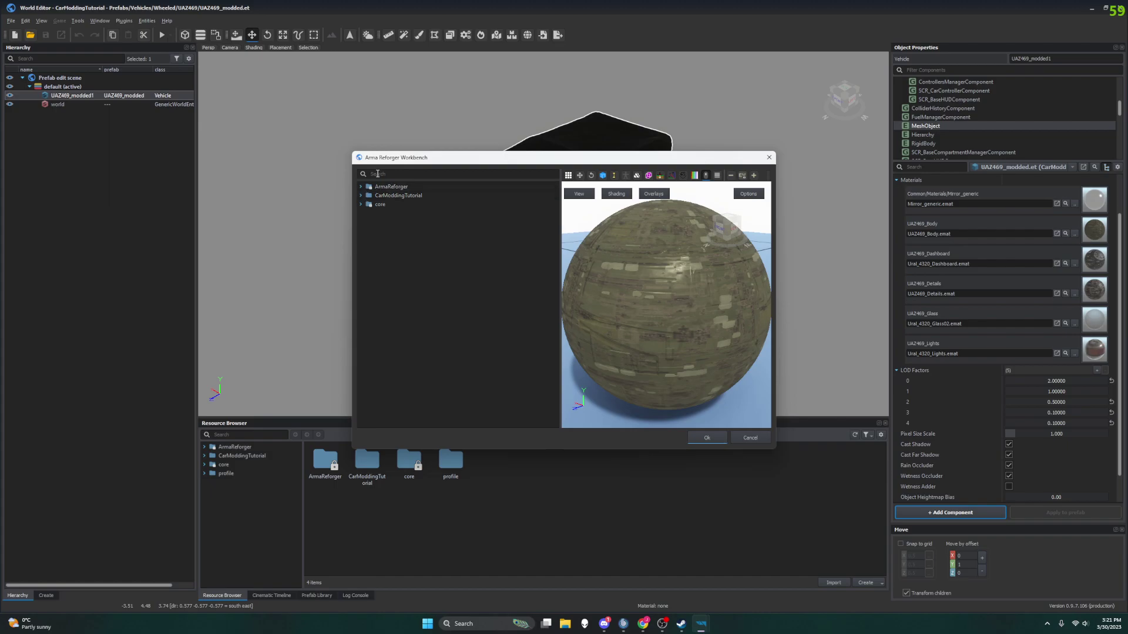
{"action": "left_click", "coordinate": [378, 173]}
{"action": "left_click", "coordinate": [361, 196]}
{"action": "left_click", "coordinate": [367, 204]}
{"action": "left_click", "coordinate": [374, 213]}
{"action": "left_click", "coordinate": [381, 222]}
{"action": "left_click", "coordinate": [387, 231]}
{"action": "left_click", "coordinate": [394, 240]}
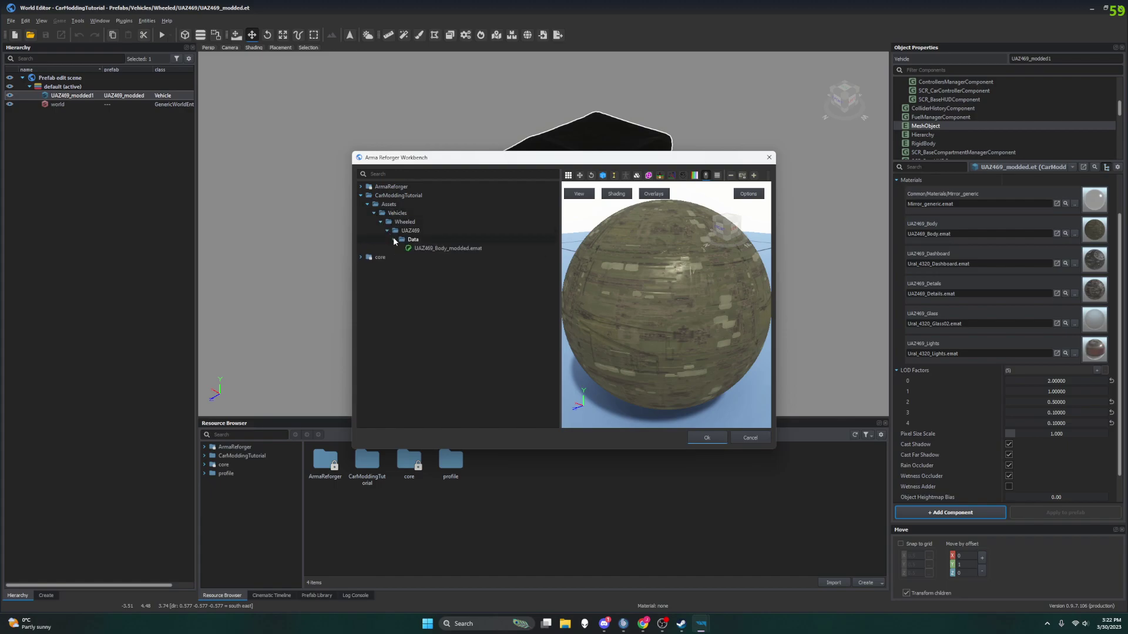
{"action": "left_click", "coordinate": [433, 249]}
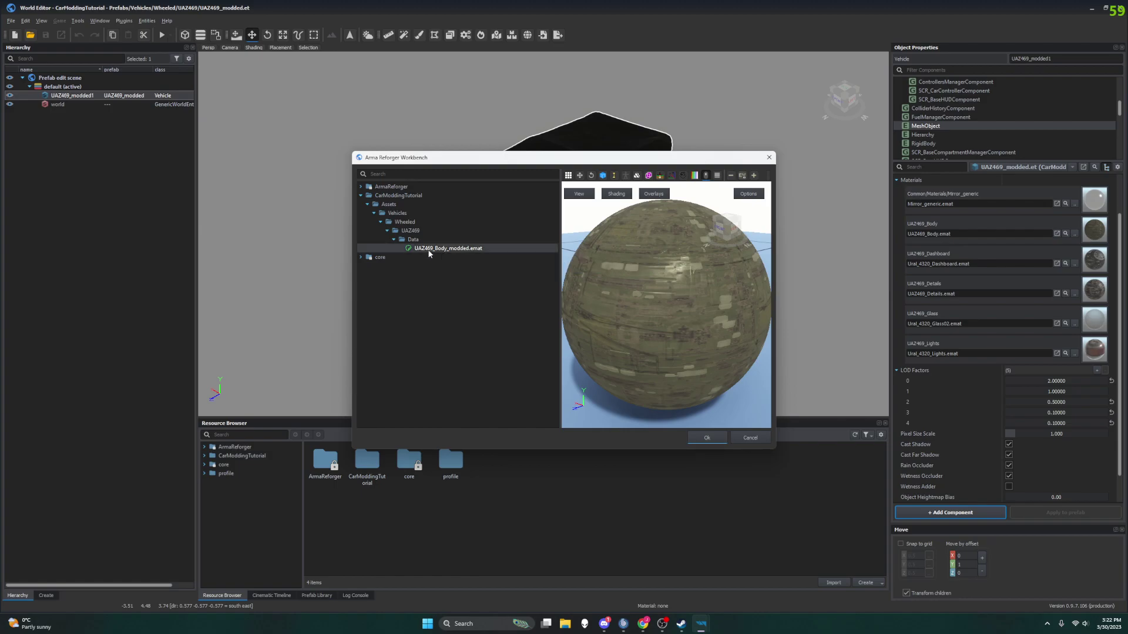
{"action": "left_click", "coordinate": [717, 442]}
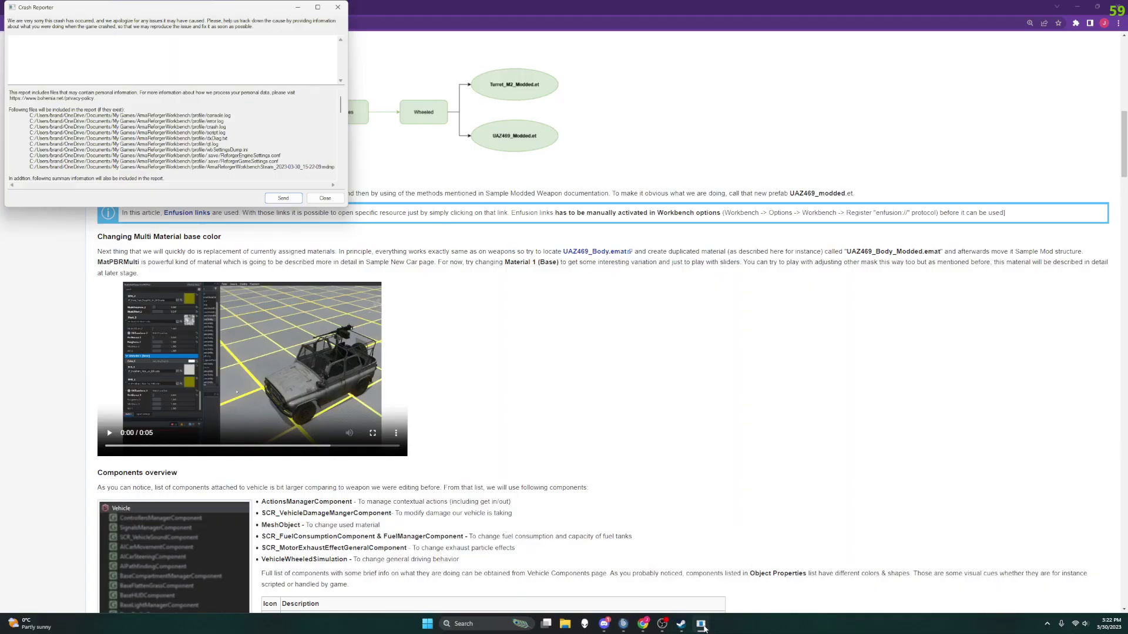
Bring up the Workbench Crash Reporter and send the crash report without adding a description
{"action": "left_click", "coordinate": [704, 626]}
{"action": "left_click", "coordinate": [704, 626]}
{"action": "left_click", "coordinate": [282, 199]}
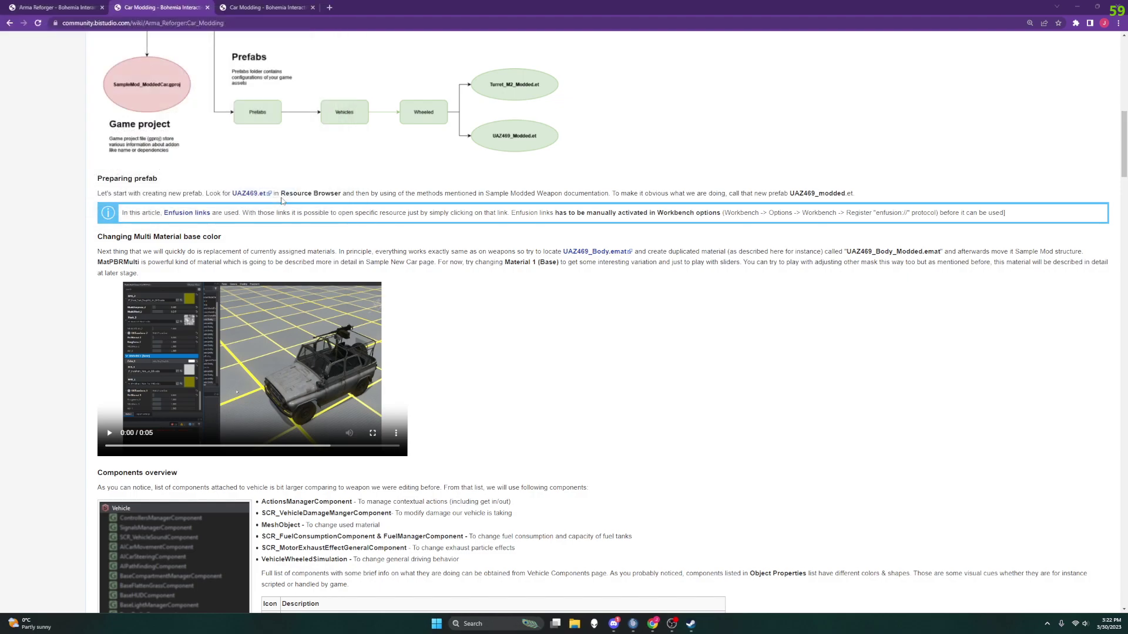
Switch to Steam and launch Arma Reforger Tools from the library
{"action": "left_click", "coordinate": [493, 626]}
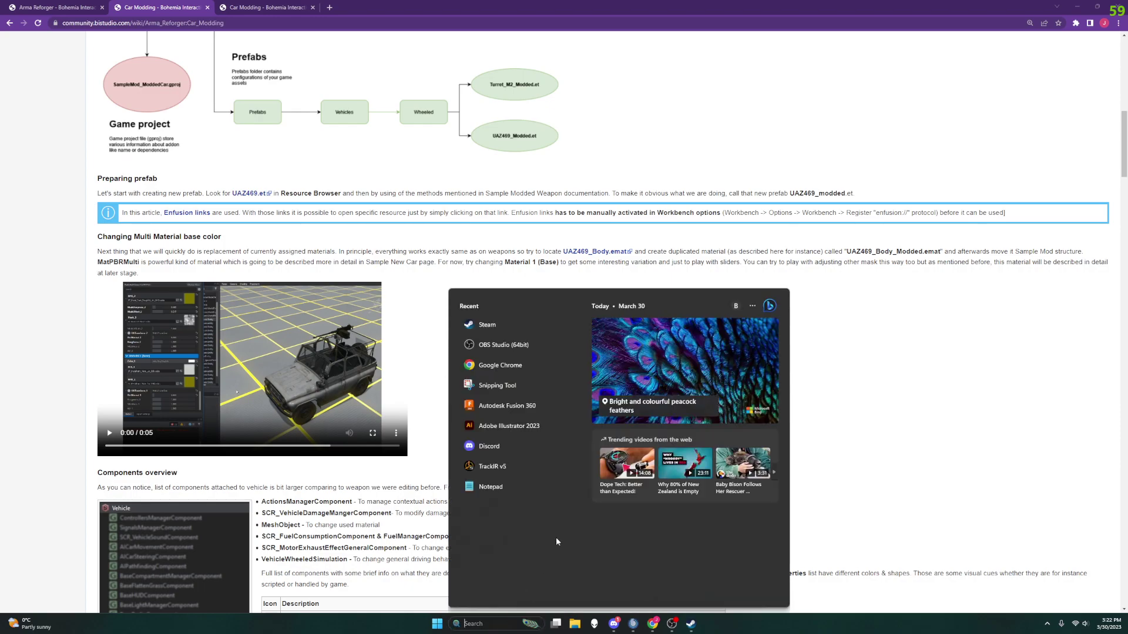
{"action": "left_click", "coordinate": [508, 325]}
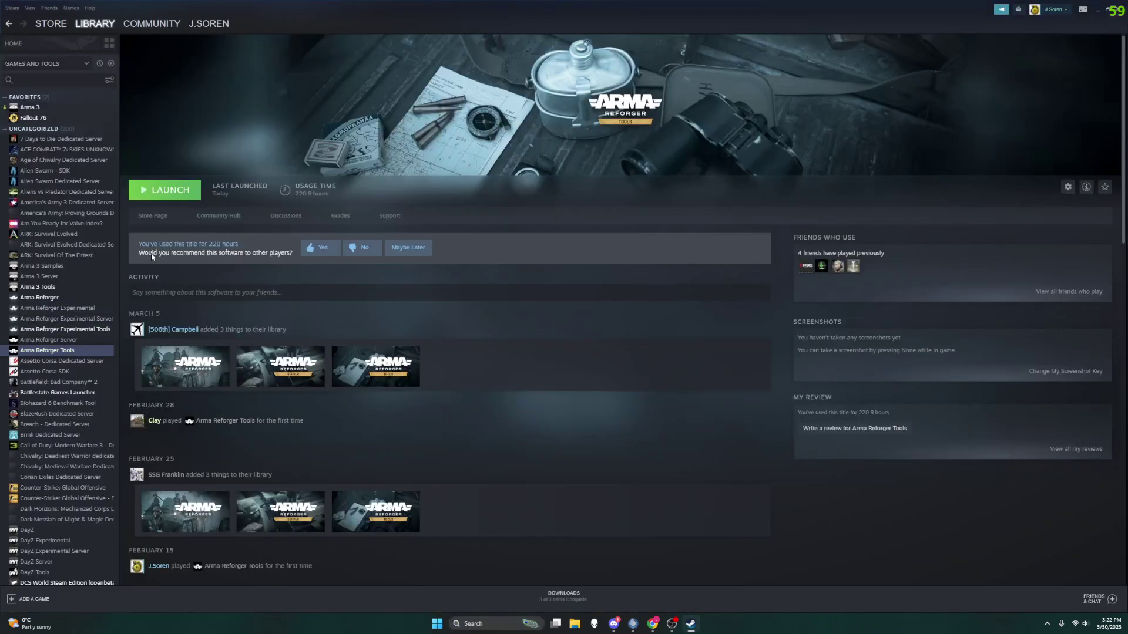
{"action": "left_click", "coordinate": [174, 190]}
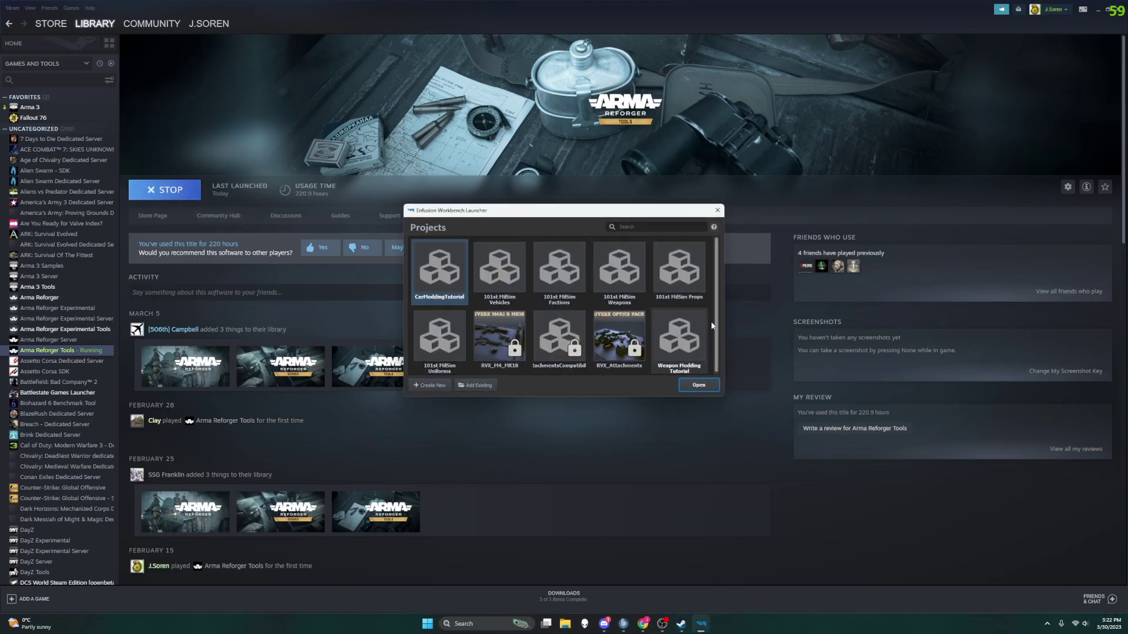
{"action": "scroll", "coordinate": [668, 355], "scroll_direction": "down", "scroll_amount": 1}
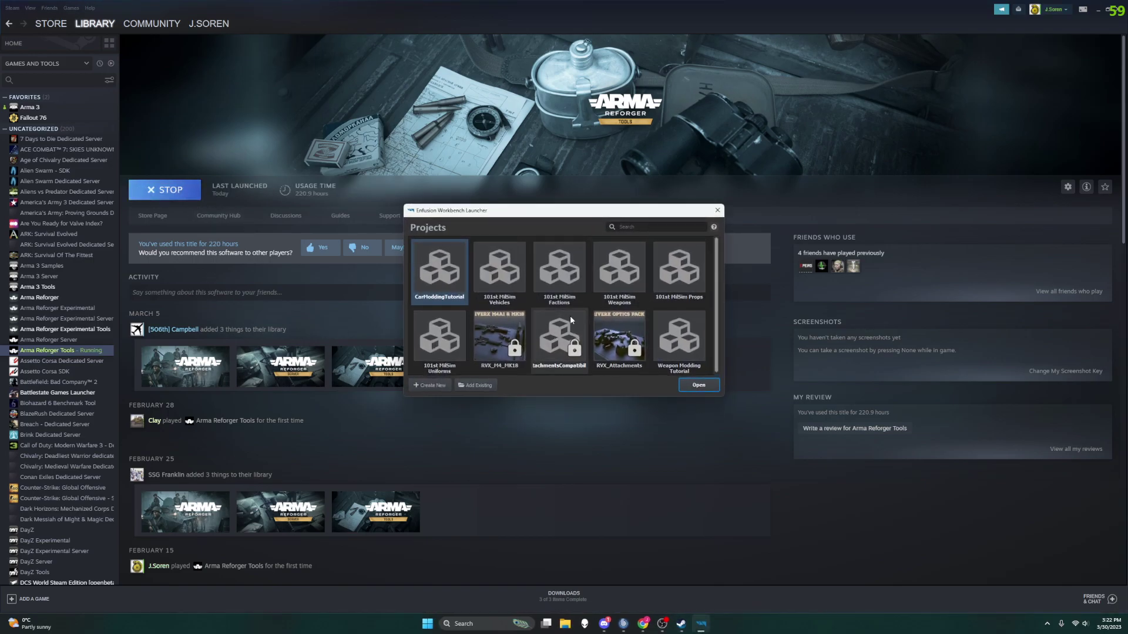
{"action": "left_click", "coordinate": [657, 227]}
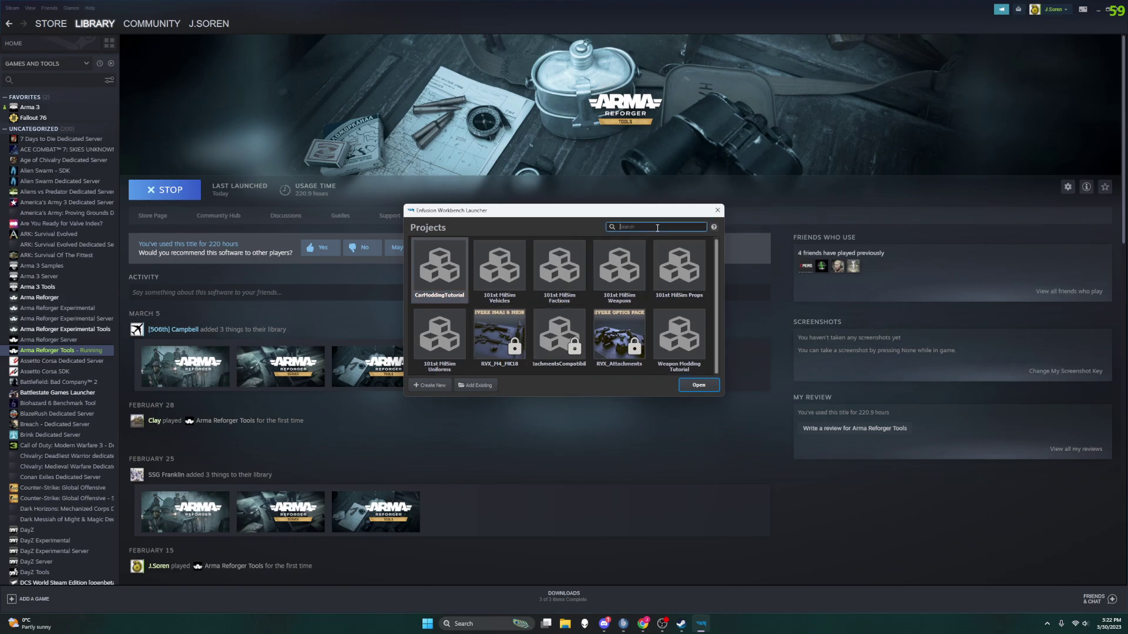
{"action": "left_click", "coordinate": [419, 385]}
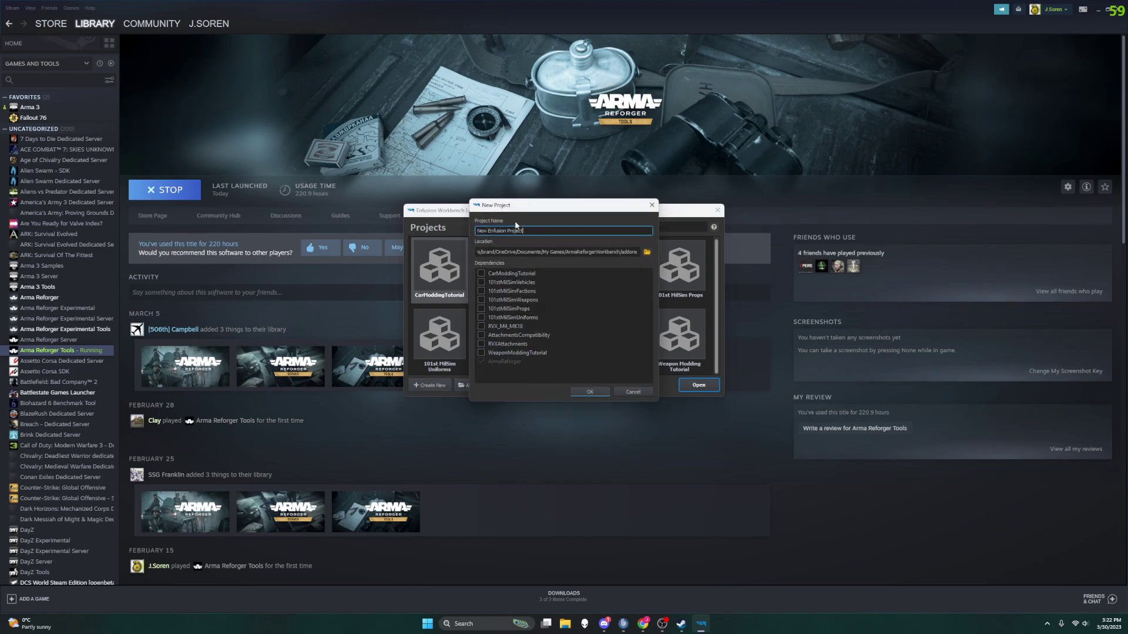
{"action": "left_click_drag", "start_coordinate": [546, 236], "coordinate": [460, 228]}
{"action": "type", "text": "a"}
{"action": "left_click", "coordinate": [635, 391]}
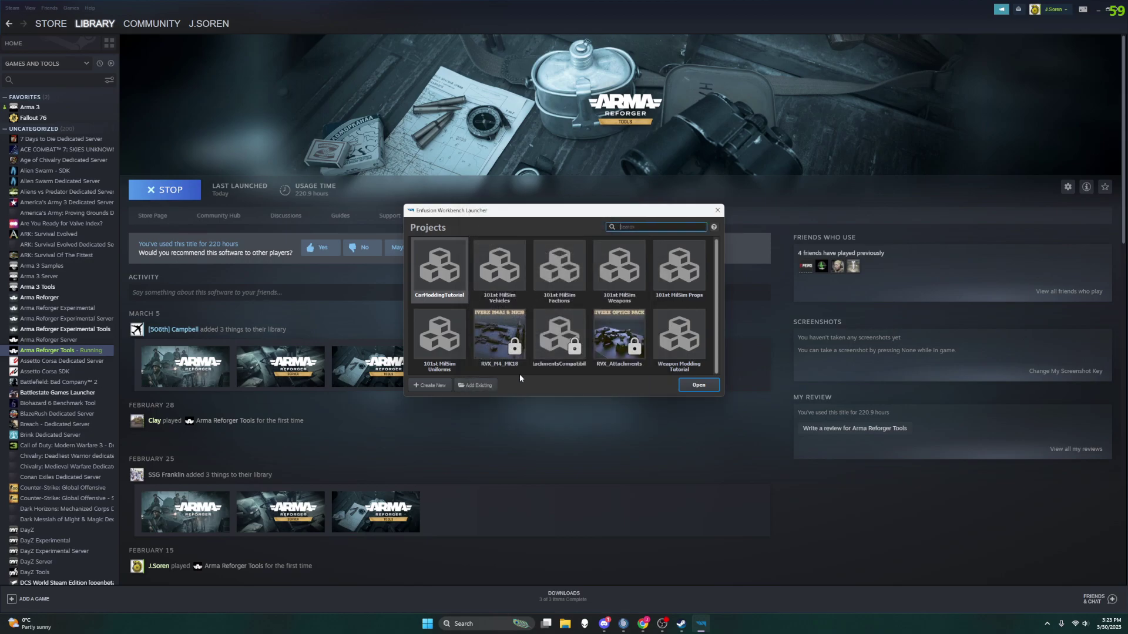
Open the CarModdingTutorial project in Enfusion Workbench and close the original UAZ469.et prefab, keeping UAZ469_modded.et open
{"action": "left_click", "coordinate": [446, 271]}
{"action": "left_click", "coordinate": [699, 386]}
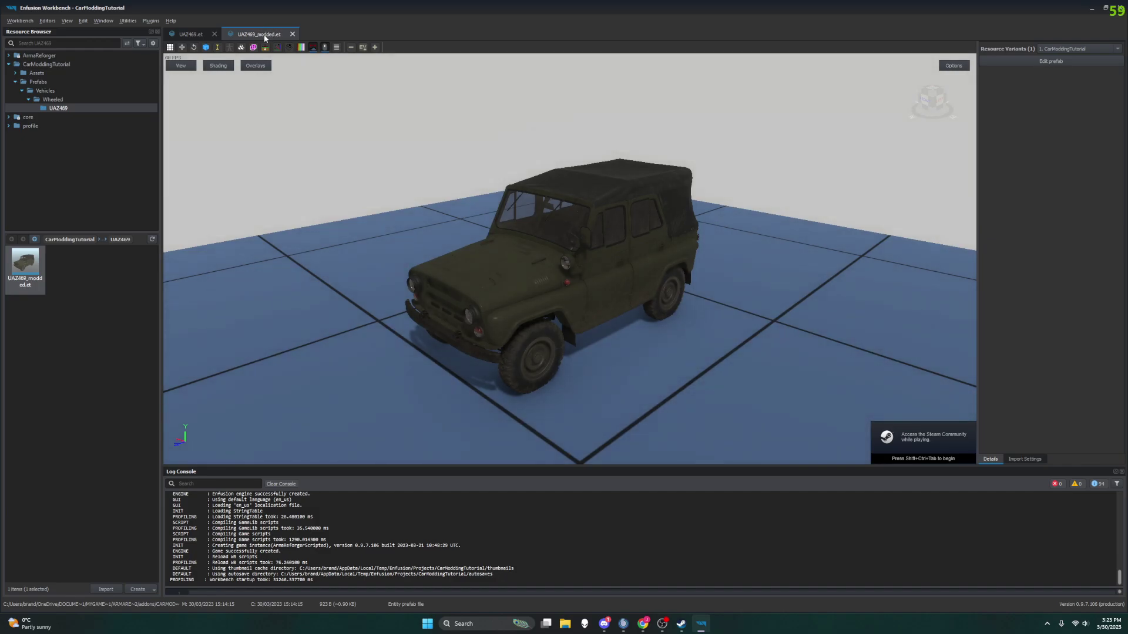
{"action": "left_click", "coordinate": [192, 35]}
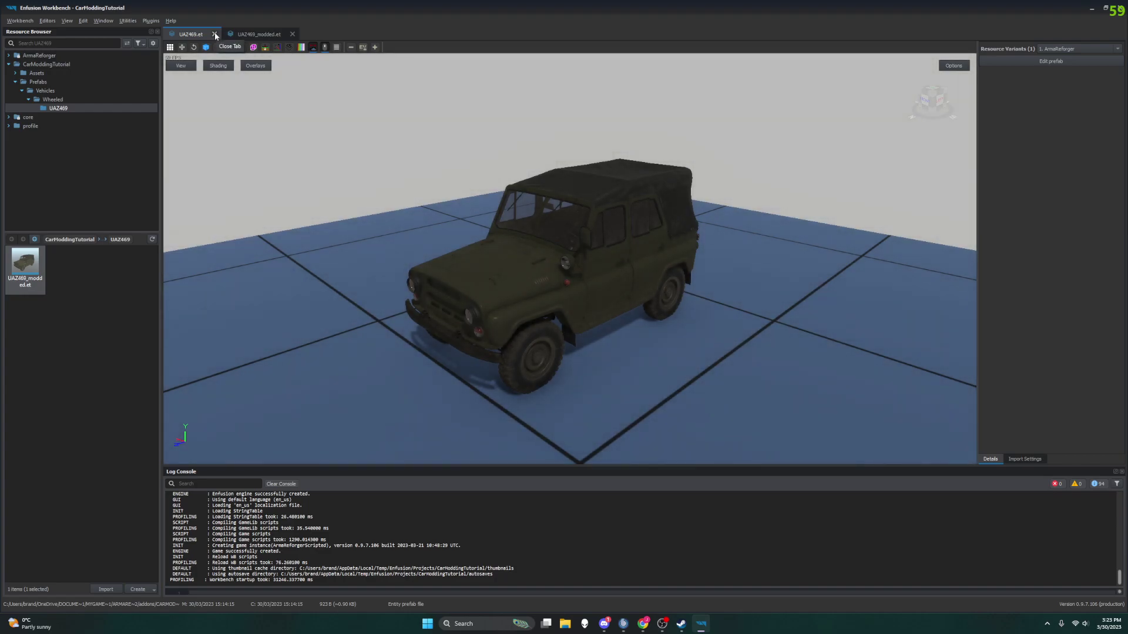
{"action": "left_click", "coordinate": [215, 34]}
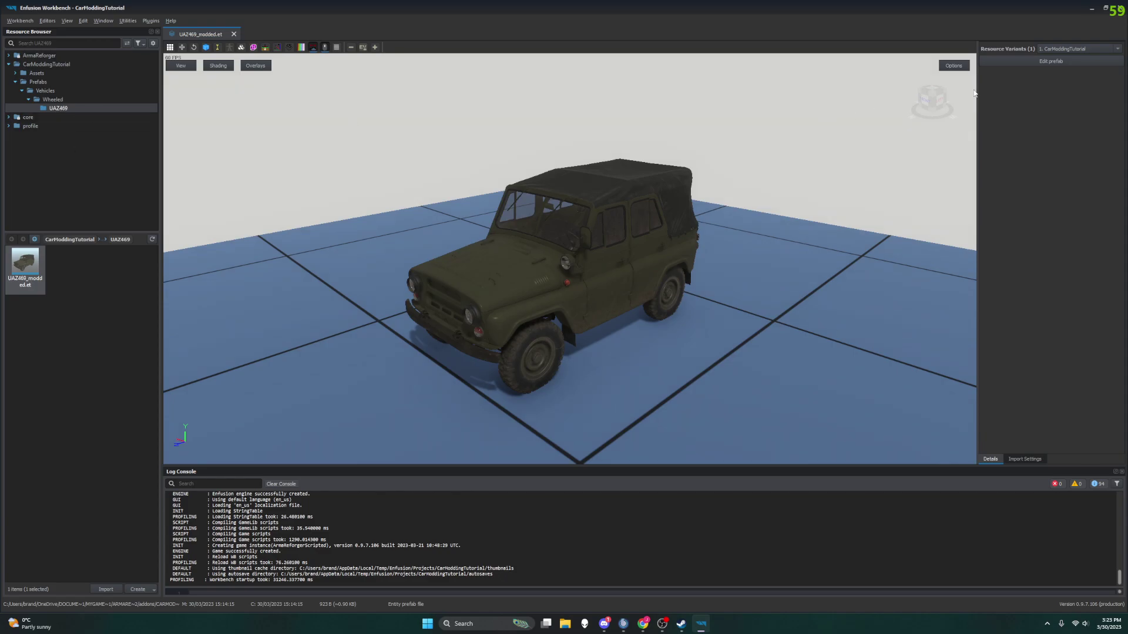
Edit the UAZ469_modded.et prefab in World Editor and select the vehicle's MeshObject component
{"action": "left_click", "coordinate": [1050, 62]}
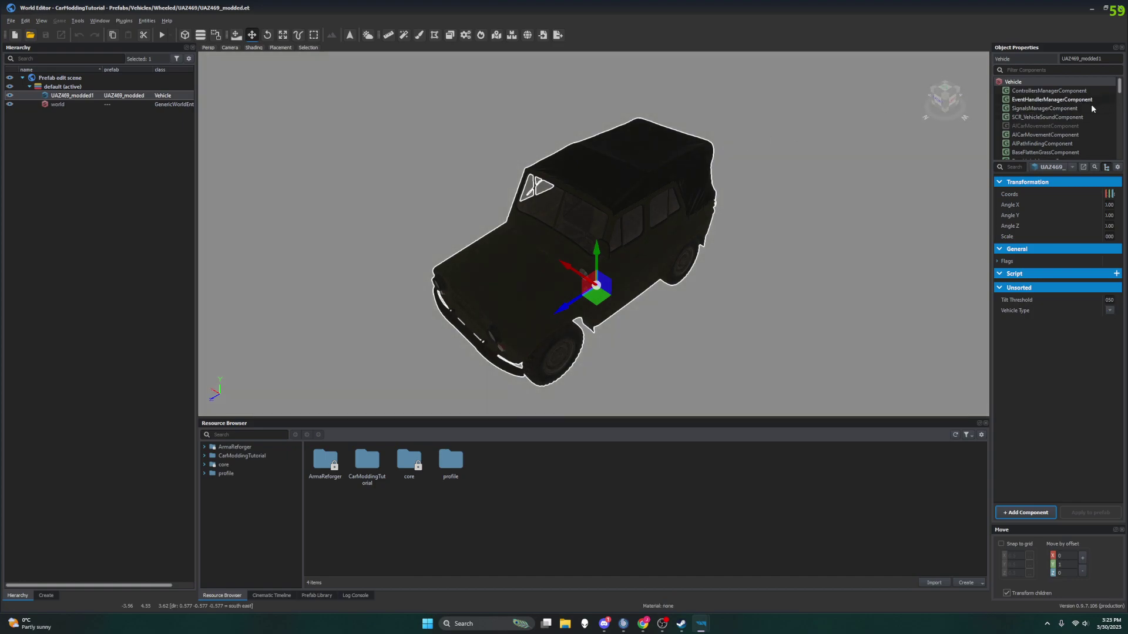
{"action": "scroll", "coordinate": [1059, 137], "scroll_direction": "down", "scroll_amount": 2}
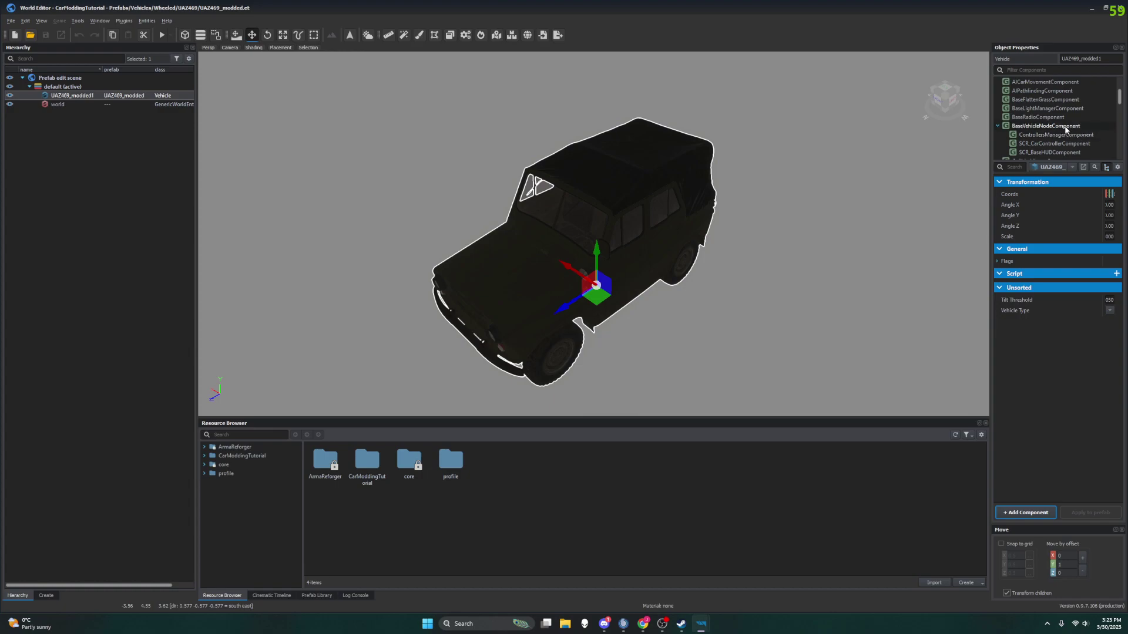
{"action": "scroll", "coordinate": [1064, 126], "scroll_direction": "down", "scroll_amount": 2}
{"action": "scroll", "coordinate": [1060, 115], "scroll_direction": "down", "scroll_amount": 1}
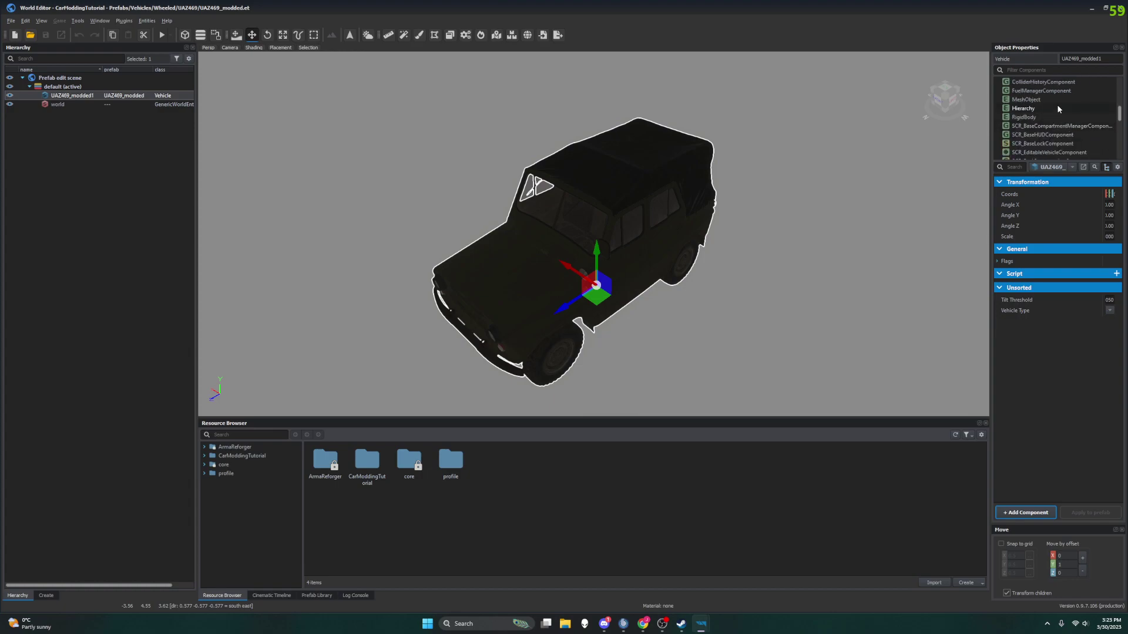
{"action": "left_click", "coordinate": [1055, 100]}
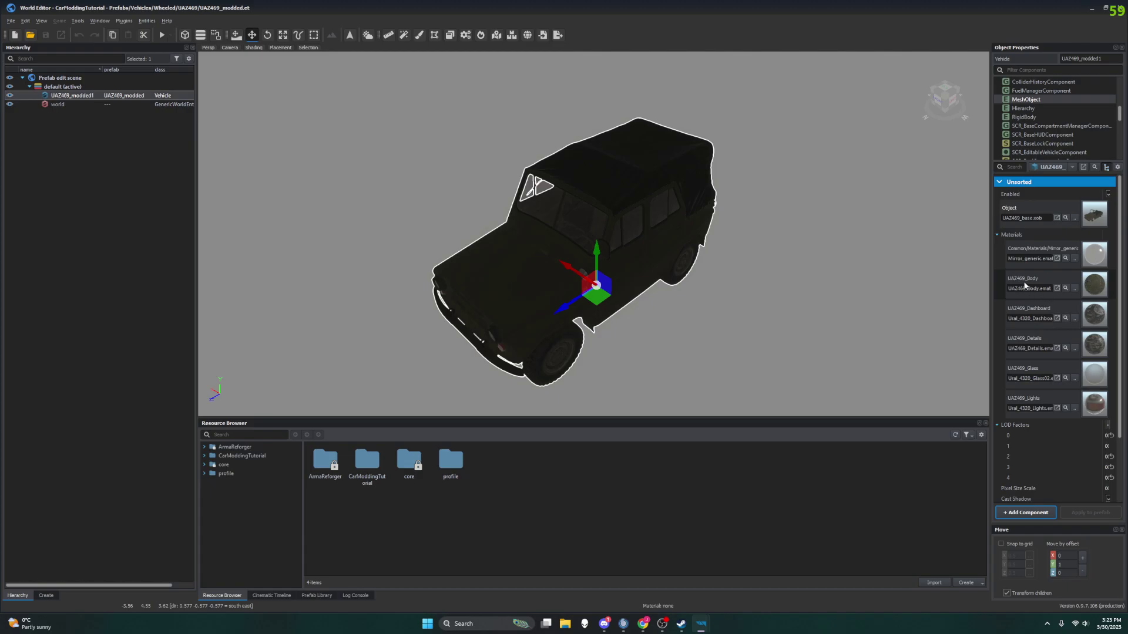
Assign UAZ469_Body_modded.emat from the CarModdingTutorial project's UAZ469 Data folder to the UAZ469_Body material slot
{"action": "left_click", "coordinate": [1075, 286]}
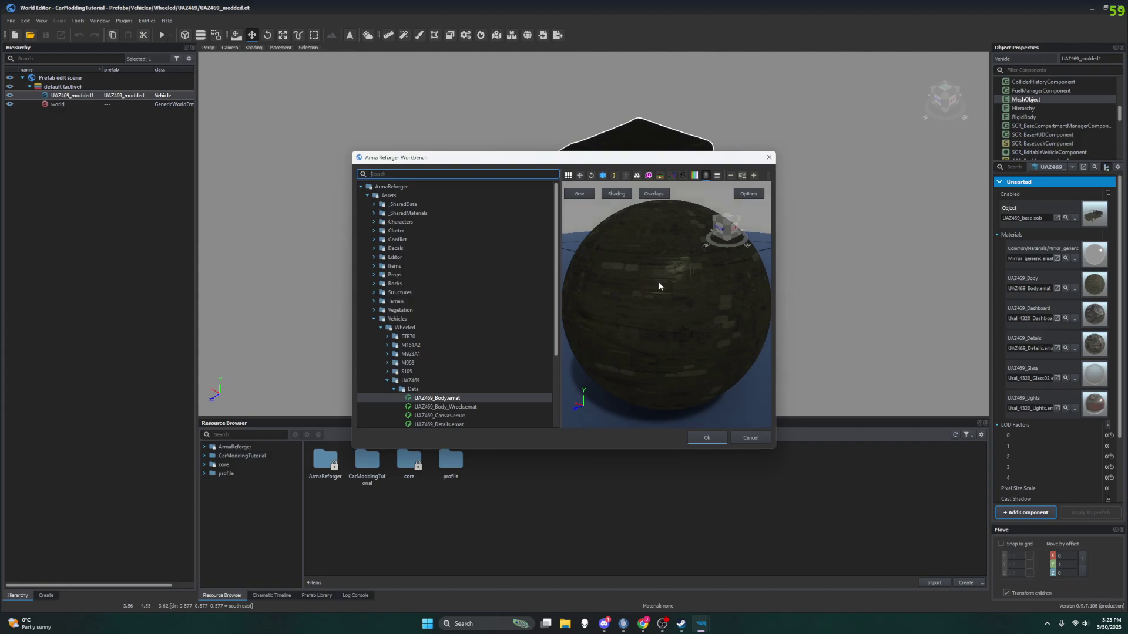
{"action": "left_click", "coordinate": [361, 187]}
{"action": "left_click", "coordinate": [360, 196]}
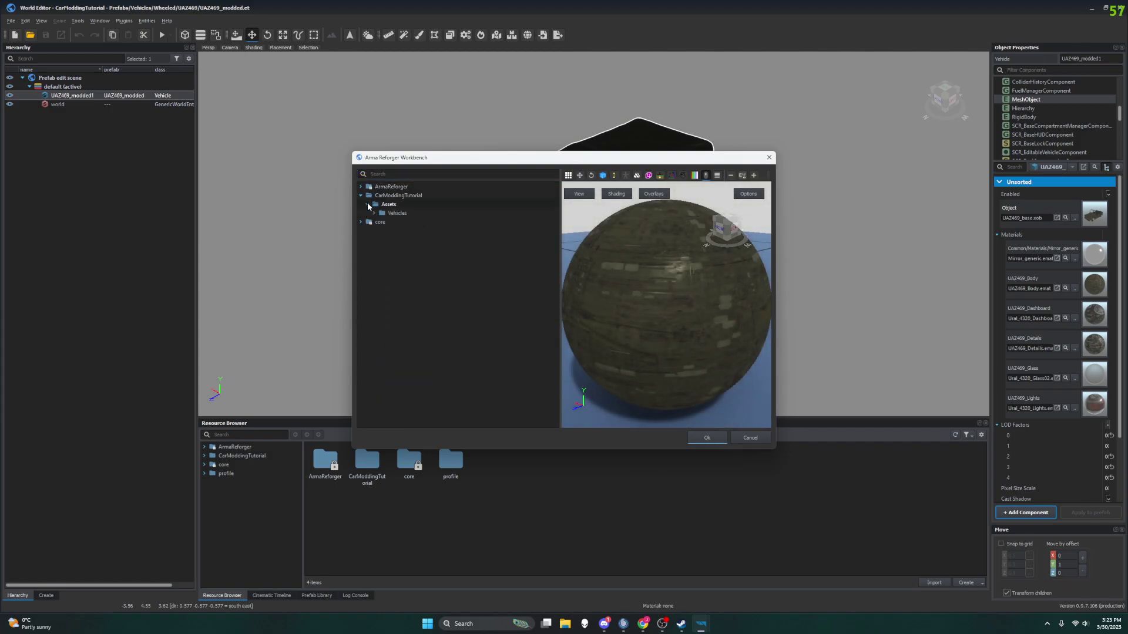
{"action": "left_click", "coordinate": [374, 213]}
{"action": "left_click", "coordinate": [381, 222]}
{"action": "left_click", "coordinate": [387, 231]}
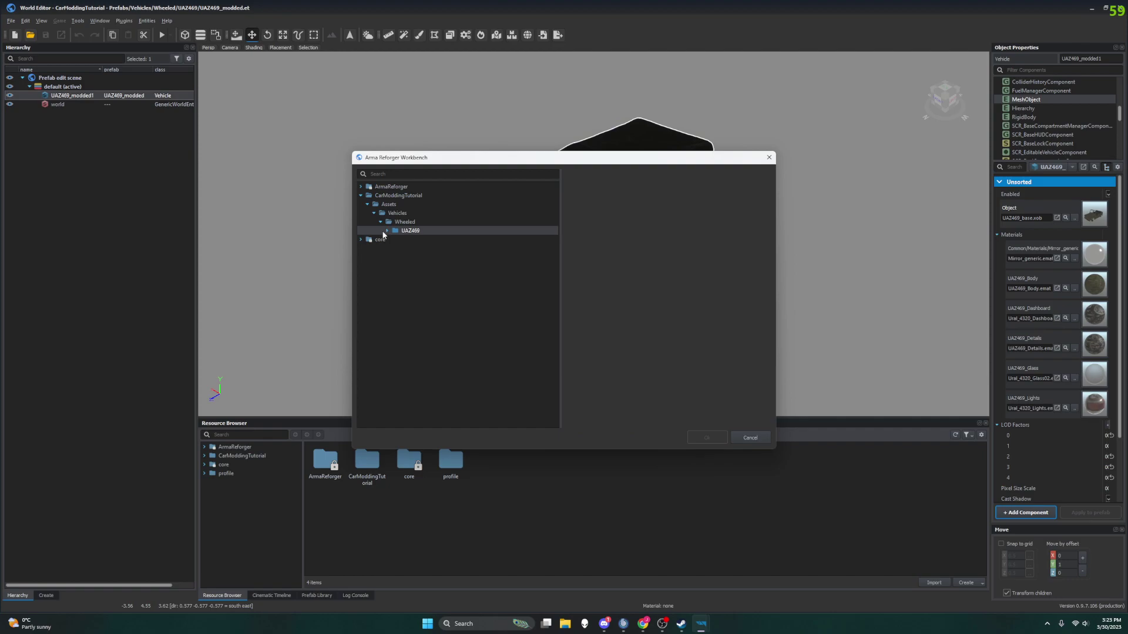
{"action": "left_click", "coordinate": [394, 240]}
{"action": "left_click", "coordinate": [456, 250]}
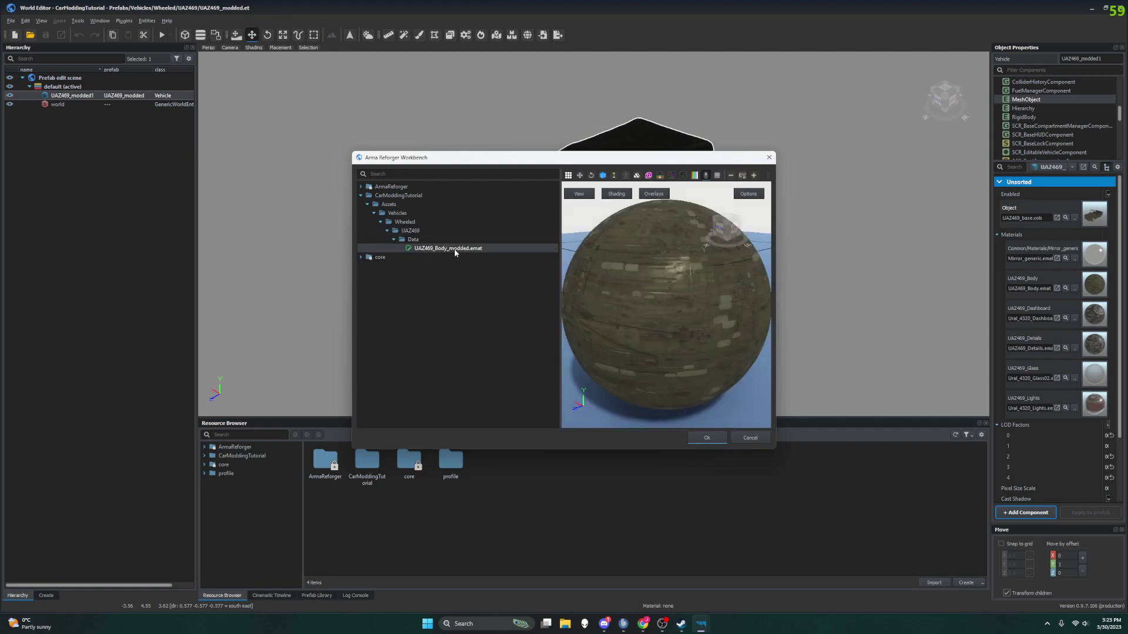
{"action": "left_click", "coordinate": [708, 438]}
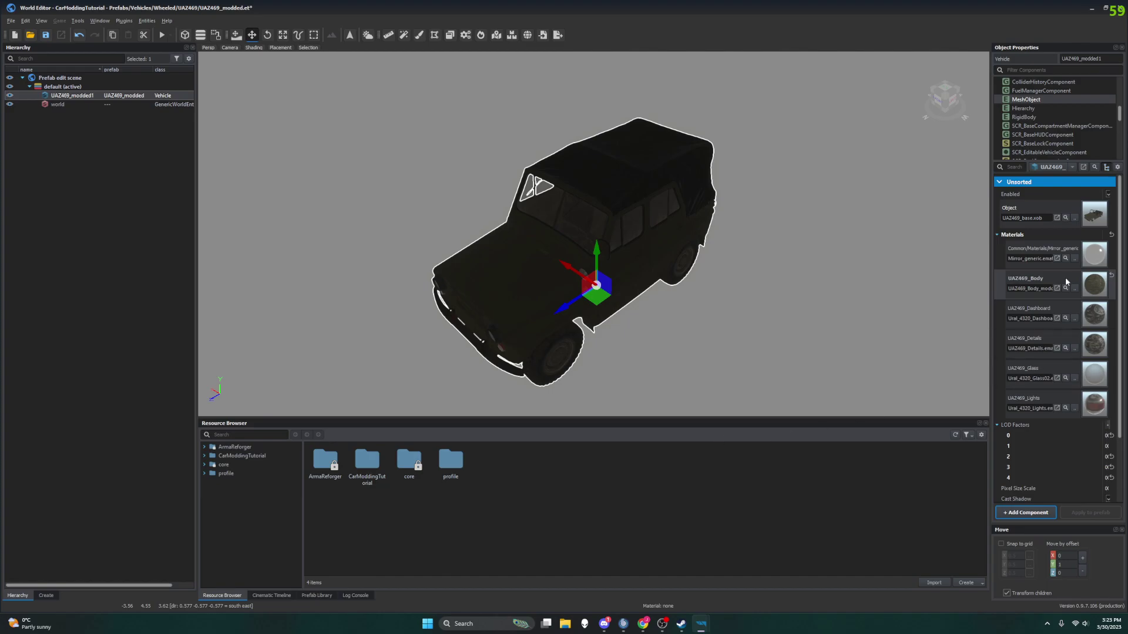
Open the assigned UAZ469_Body_modded.emat in Enfusion Workbench and look over the UAZ469_modded.et preview and the material's map settings
{"action": "double_click", "coordinate": [1099, 287]}
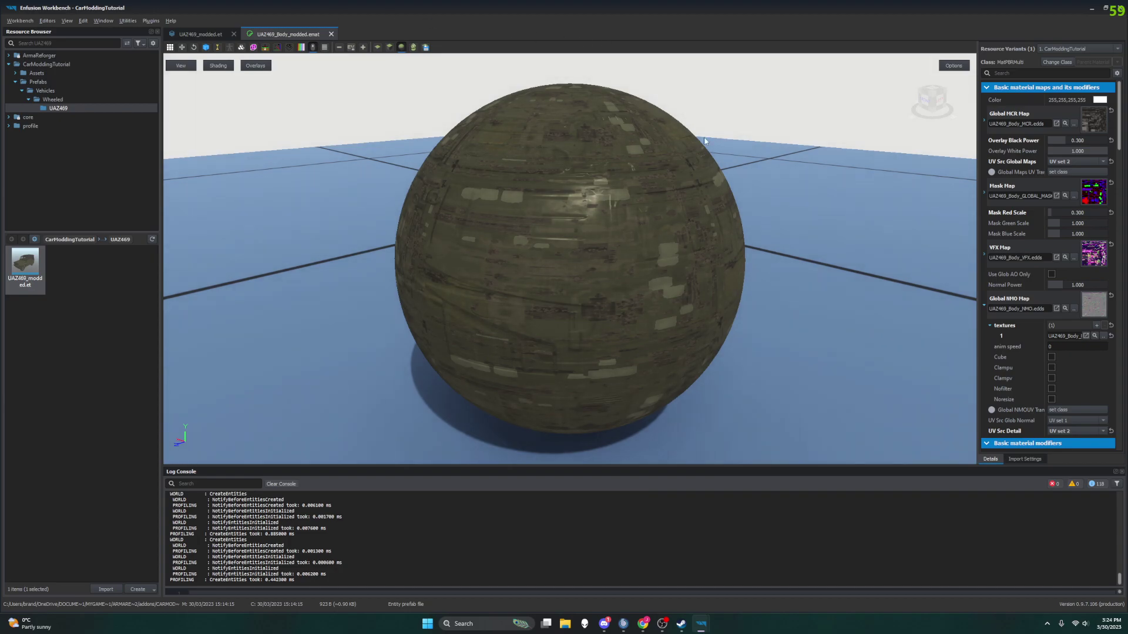
{"action": "left_click", "coordinate": [202, 35]}
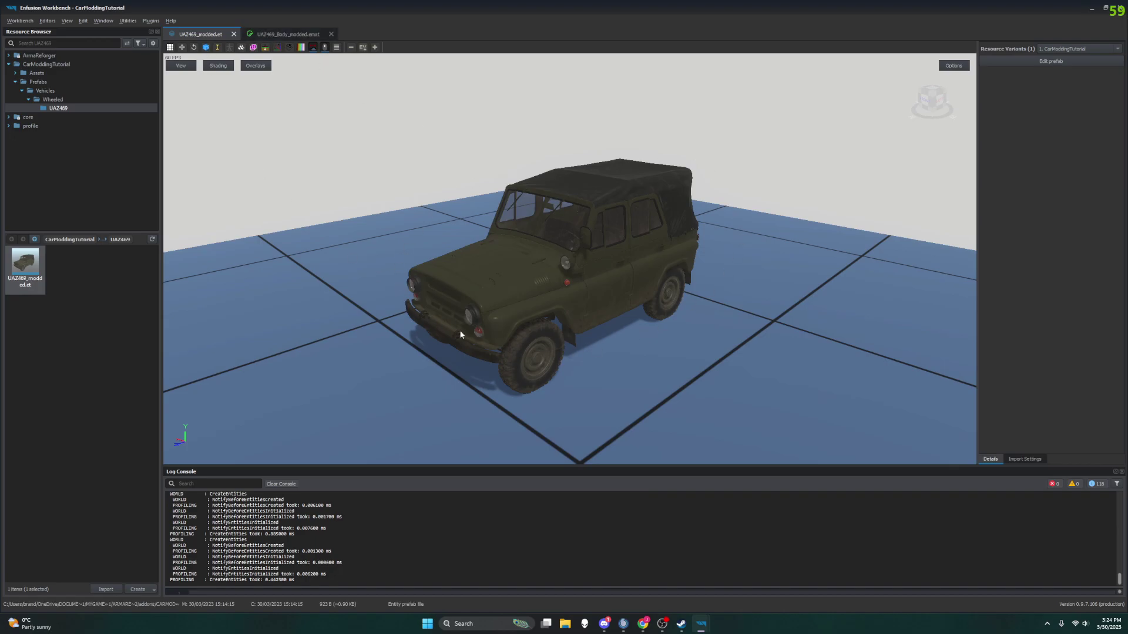
{"action": "left_click", "coordinate": [288, 34]}
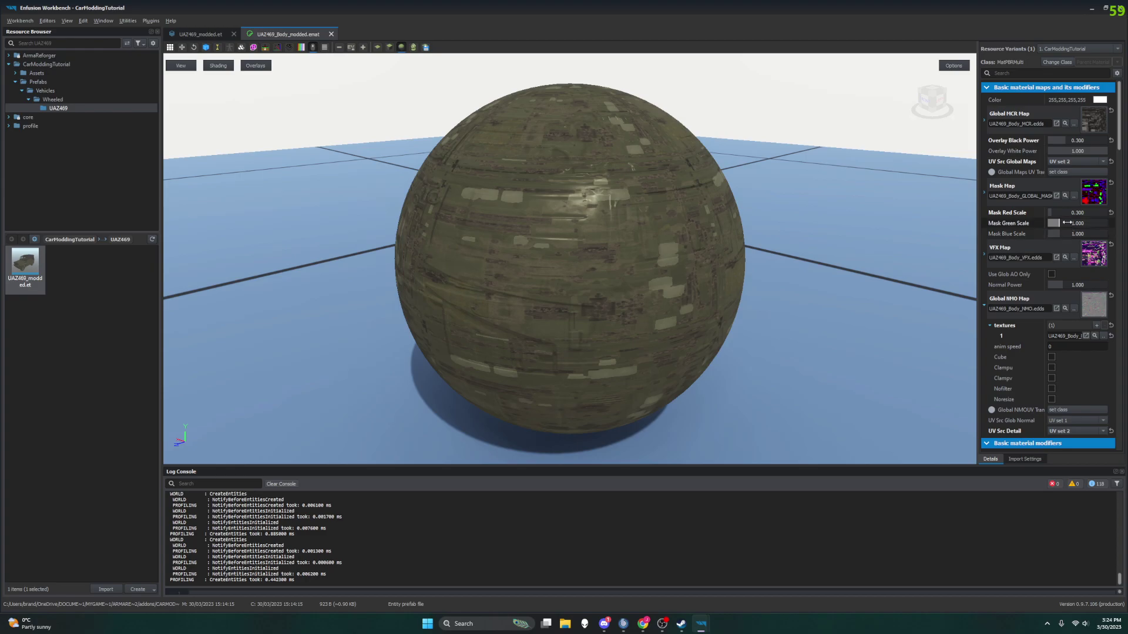
{"action": "scroll", "coordinate": [1064, 306], "scroll_direction": "down", "scroll_amount": 5}
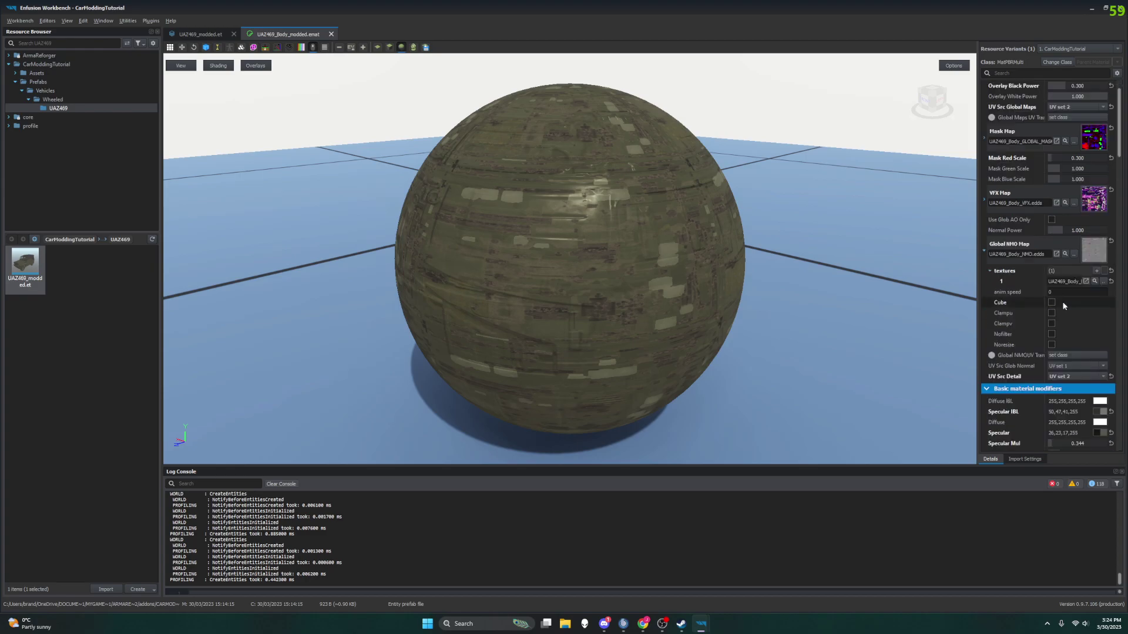
{"action": "scroll", "coordinate": [1064, 306], "scroll_direction": "up", "scroll_amount": 3}
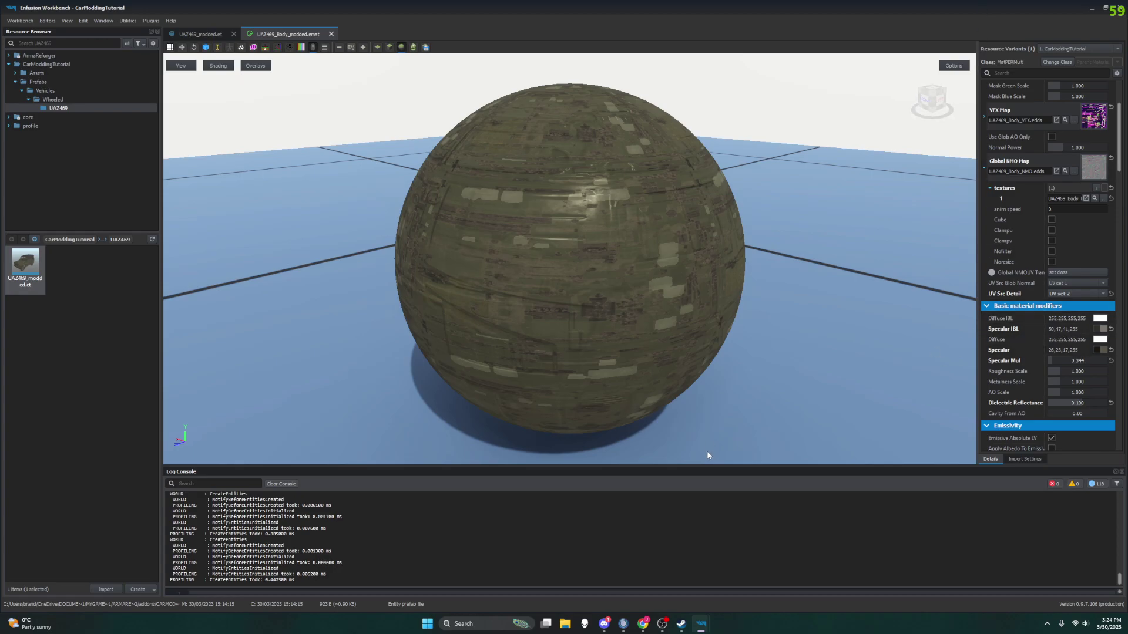
Consult the Car Modding wiki in Chrome on changing the base color, and locate the Material 1 (base) settings in UAZ469_Body_modded.emat
{"action": "left_click", "coordinate": [641, 625]}
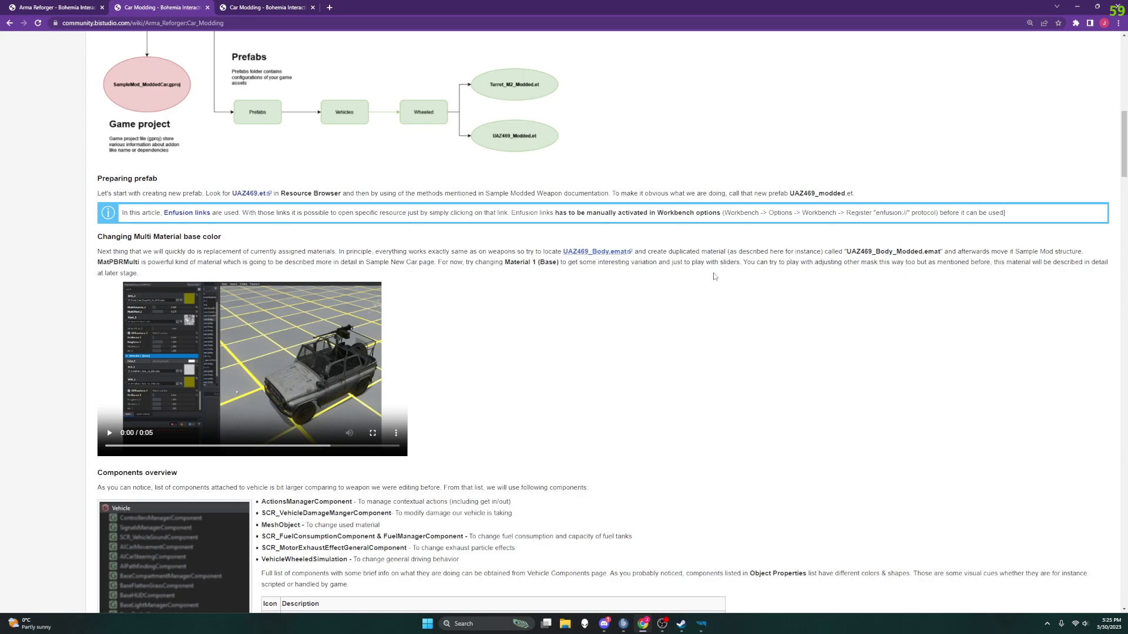
{"action": "left_click", "coordinate": [1077, 7]}
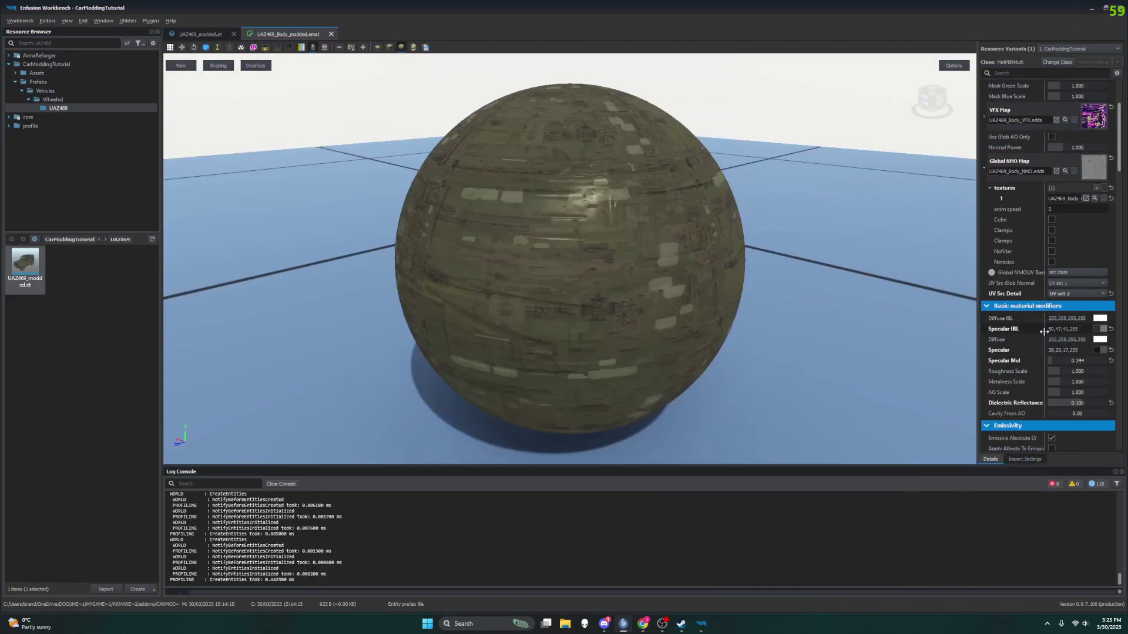
{"action": "scroll", "coordinate": [1043, 333], "scroll_direction": "up", "scroll_amount": 1}
{"action": "scroll", "coordinate": [1043, 333], "scroll_direction": "up", "scroll_amount": 2}
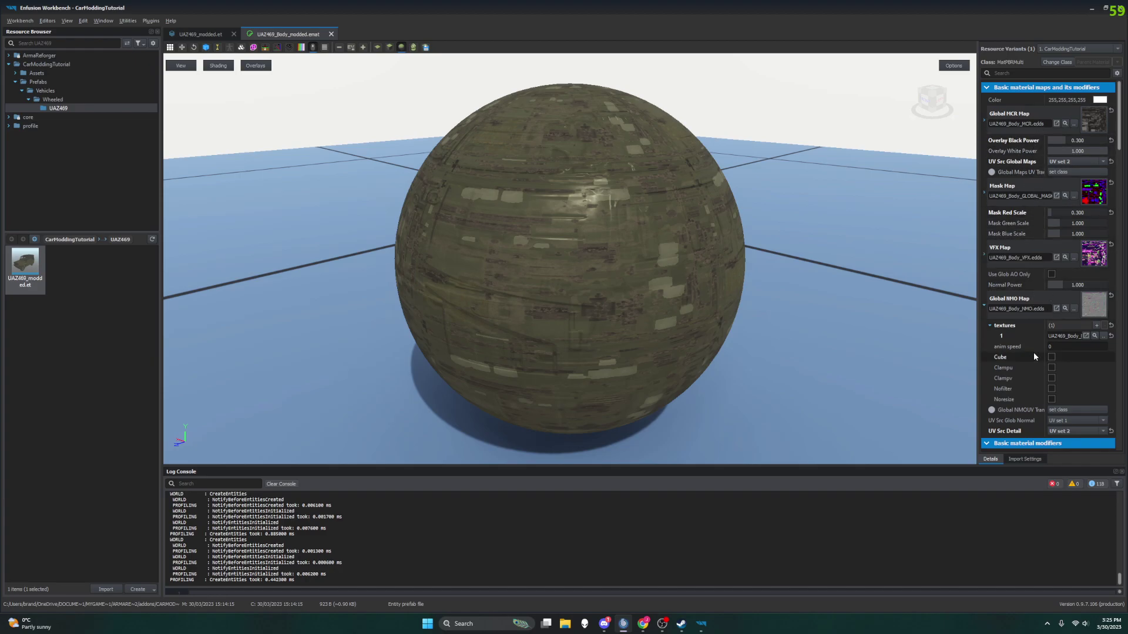
{"action": "scroll", "coordinate": [1033, 351], "scroll_direction": "down", "scroll_amount": 4}
{"action": "scroll", "coordinate": [1033, 351], "scroll_direction": "down", "scroll_amount": 10}
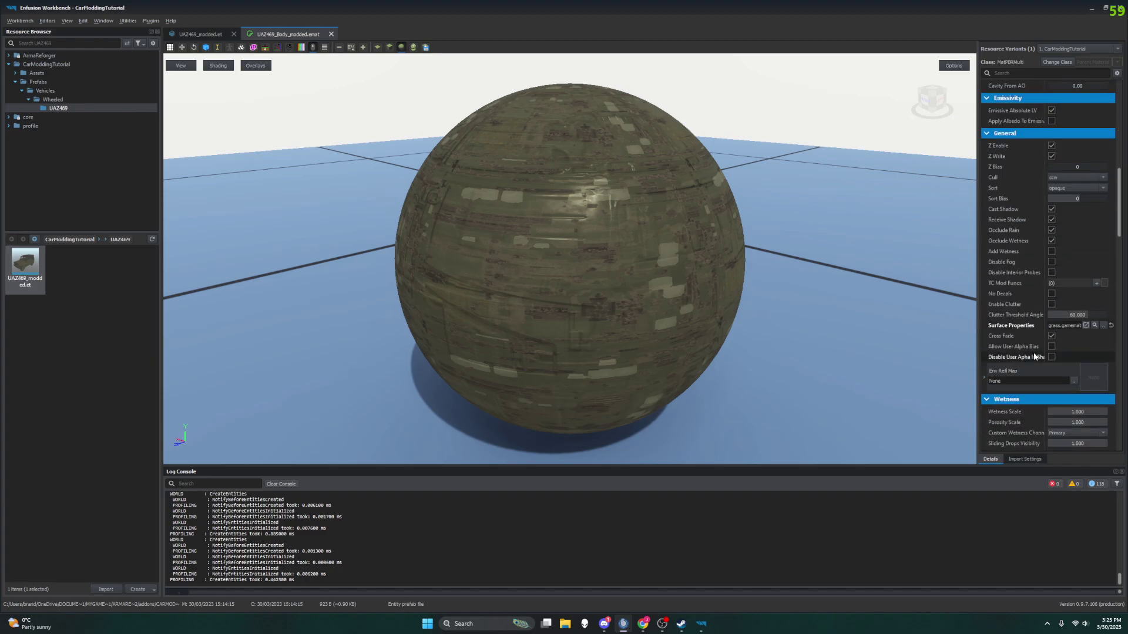
{"action": "scroll", "coordinate": [1034, 352], "scroll_direction": "down", "scroll_amount": 1}
{"action": "scroll", "coordinate": [1034, 288], "scroll_direction": "down", "scroll_amount": 2}
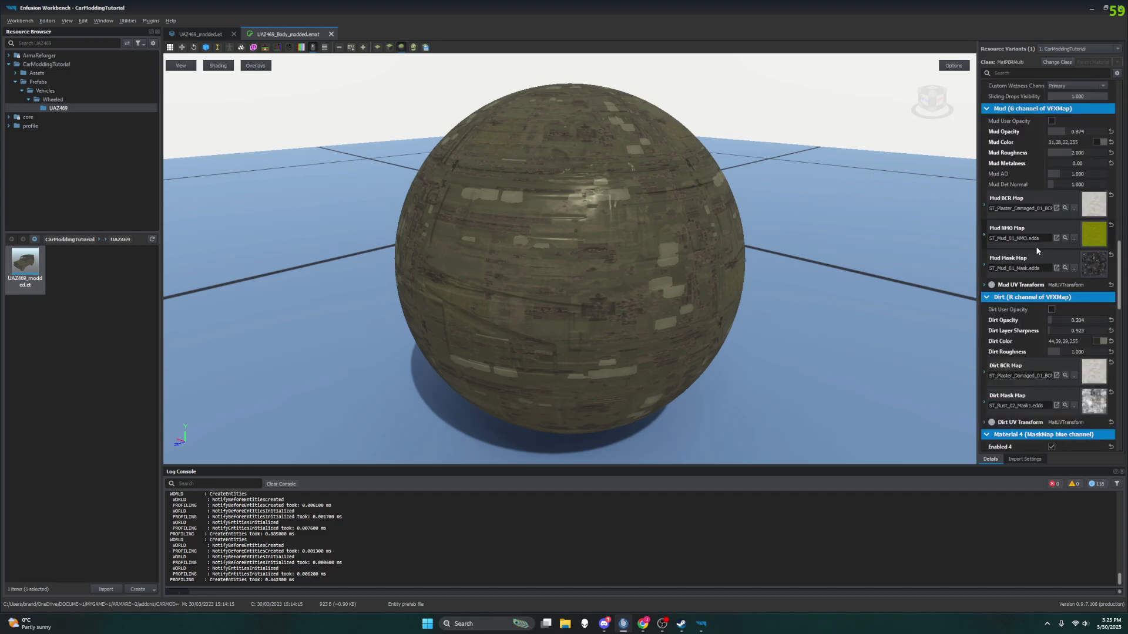
{"action": "scroll", "coordinate": [1037, 300], "scroll_direction": "down", "scroll_amount": 3}
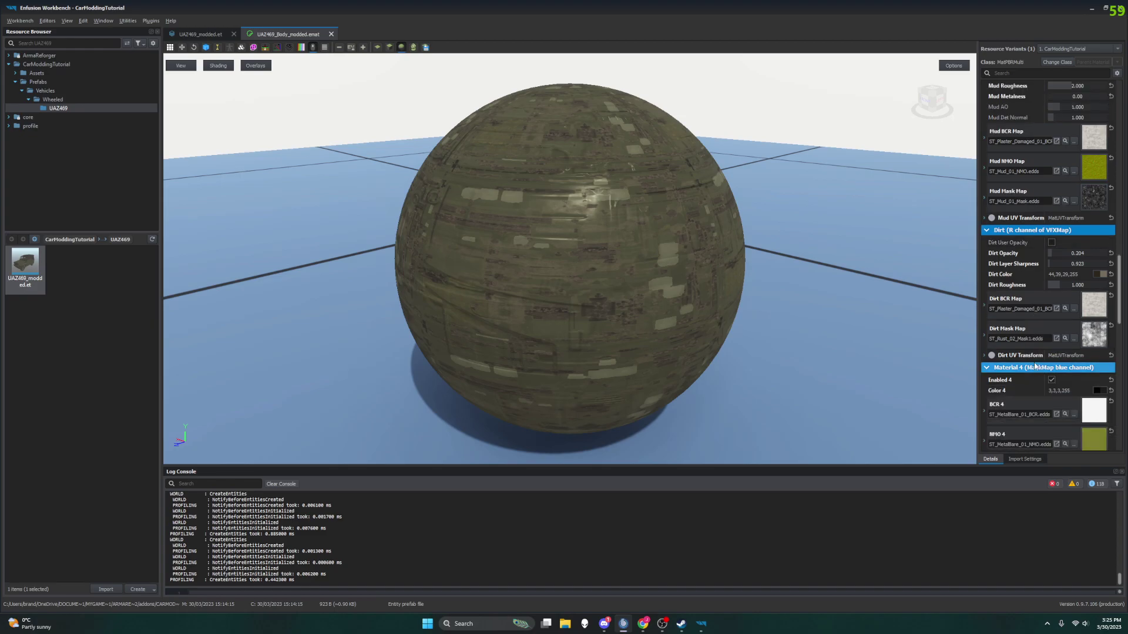
{"action": "scroll", "coordinate": [1040, 240], "scroll_direction": "down", "scroll_amount": 1}
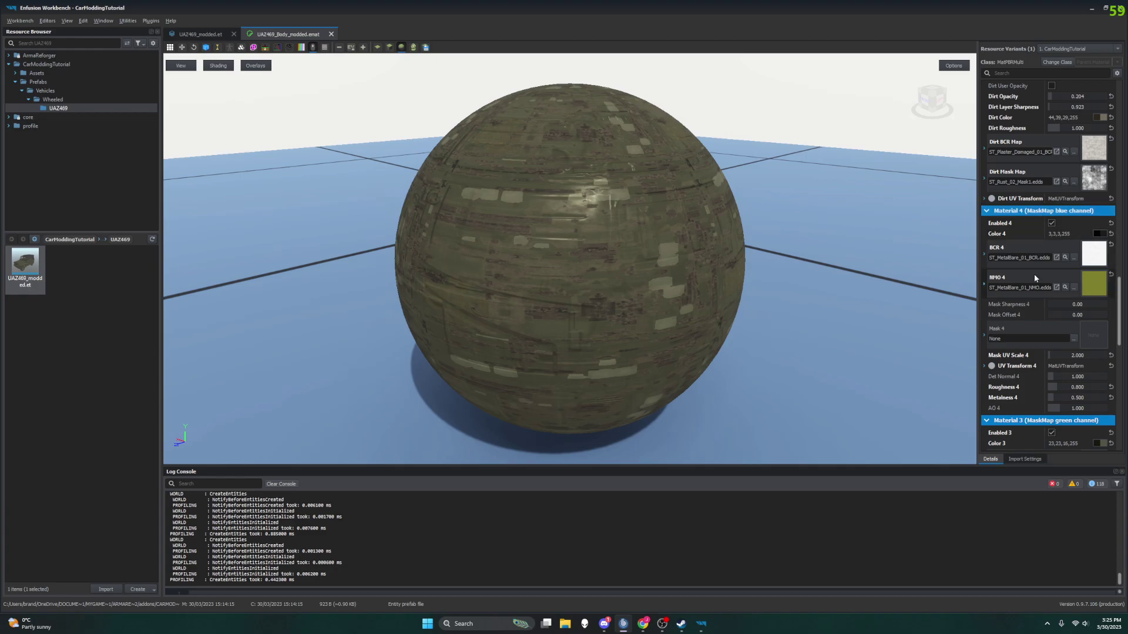
{"action": "scroll", "coordinate": [1034, 273], "scroll_direction": "down", "scroll_amount": 6}
{"action": "scroll", "coordinate": [1037, 301], "scroll_direction": "down", "scroll_amount": 5}
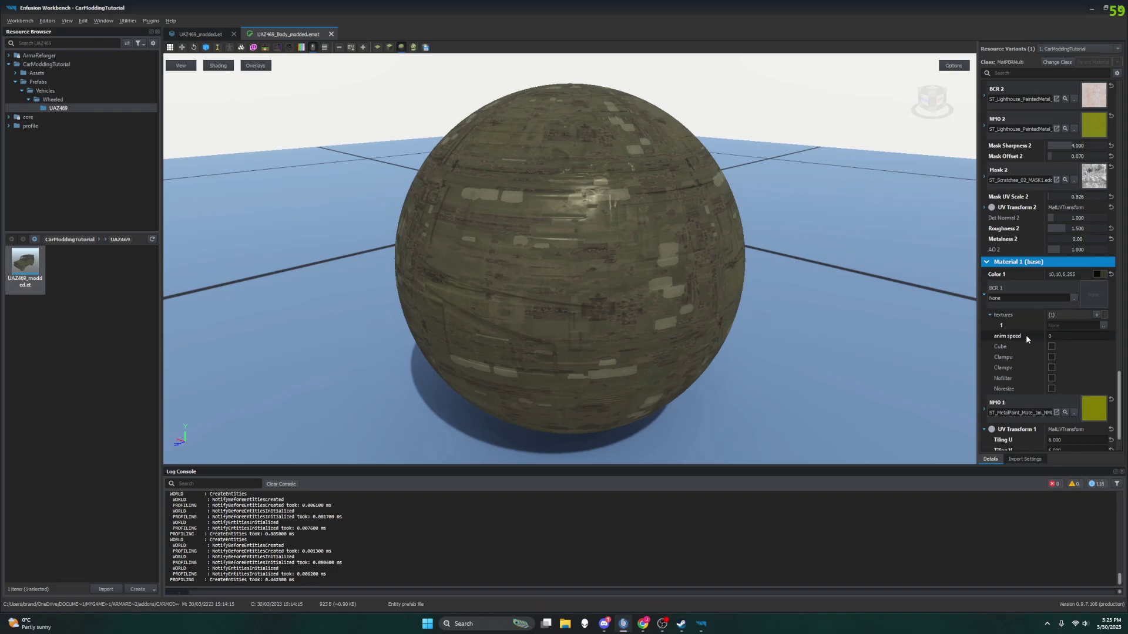
{"action": "scroll", "coordinate": [1026, 334], "scroll_direction": "down", "scroll_amount": 2}
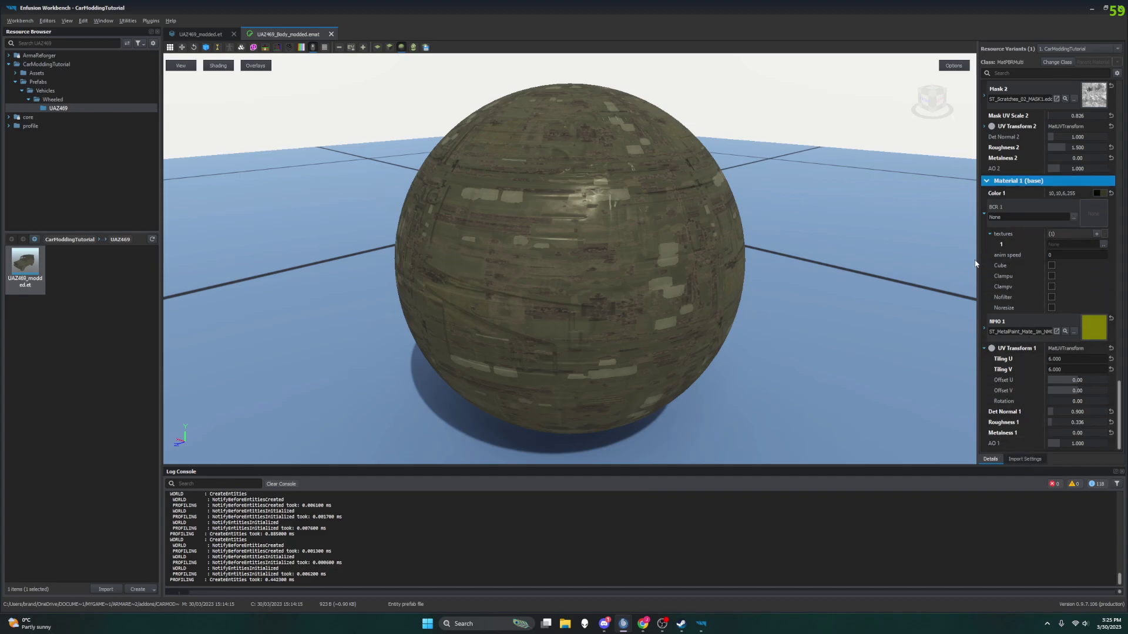
Check the wiki's base color section and the vehicle in World Editor again, returning to the material in Enfusion Workbench
{"action": "left_click", "coordinate": [1090, 8]}
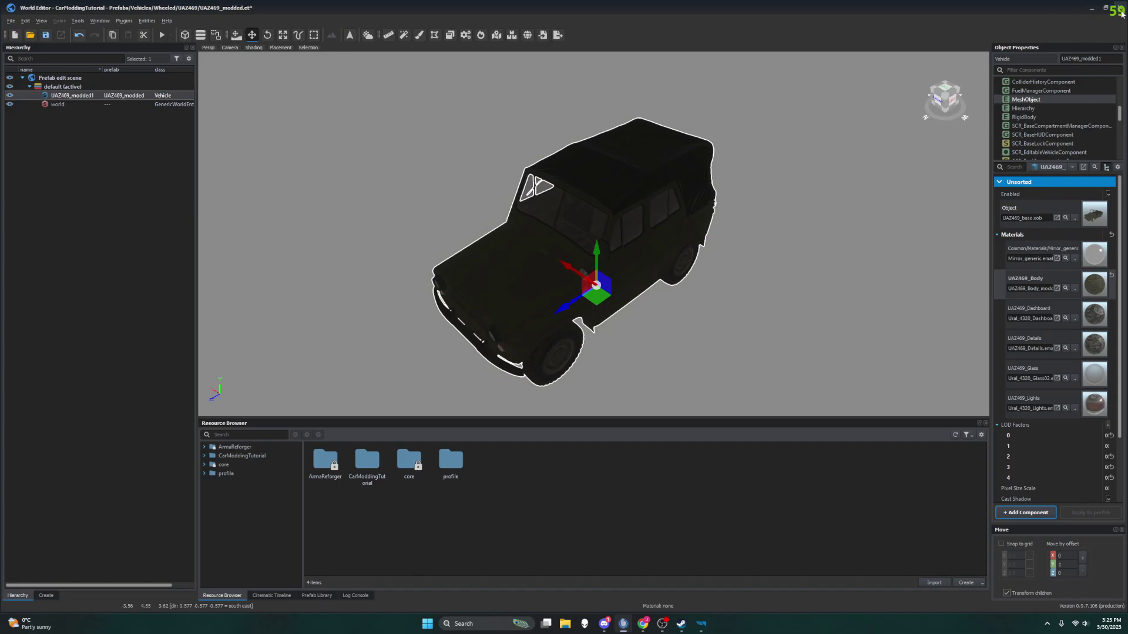
{"action": "left_click", "coordinate": [1091, 9]}
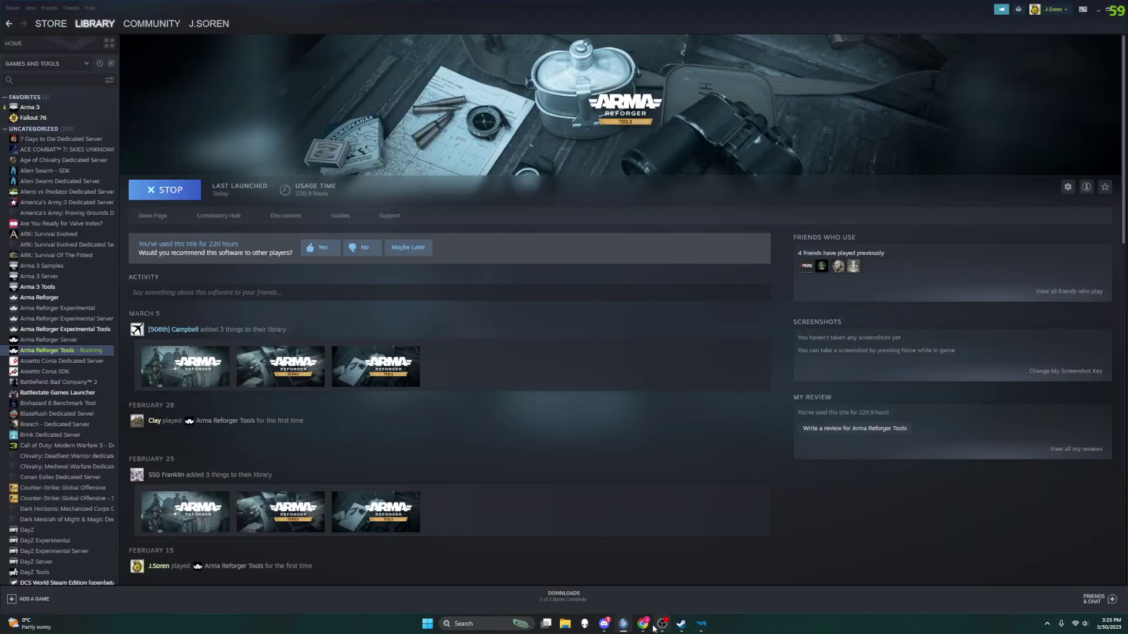
{"action": "left_click", "coordinate": [642, 623]}
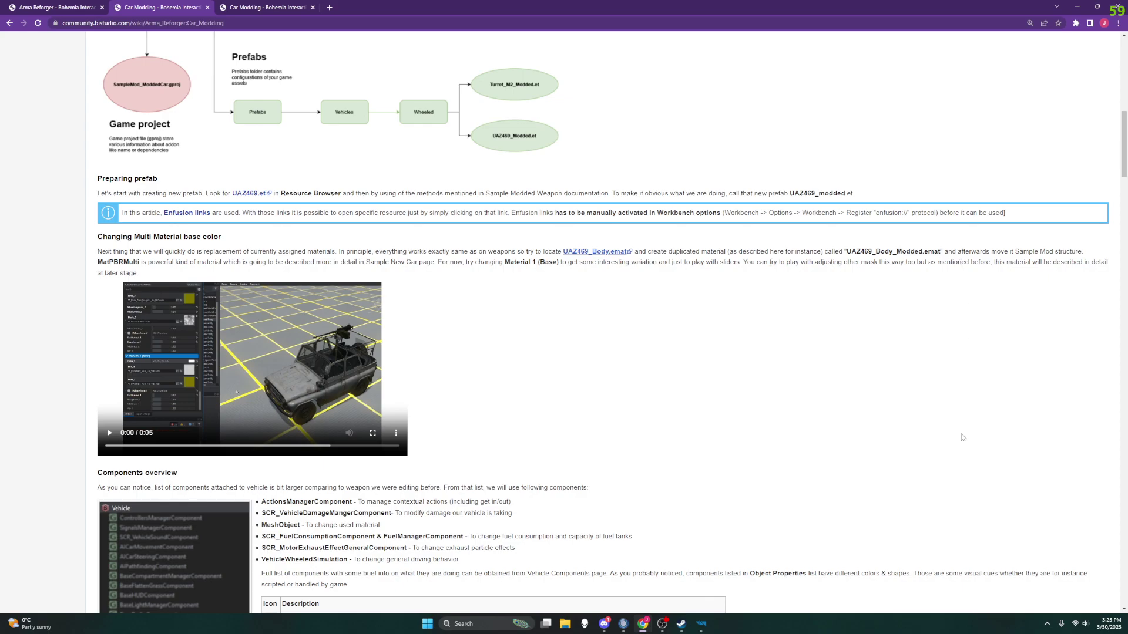
{"action": "left_click", "coordinate": [700, 624]}
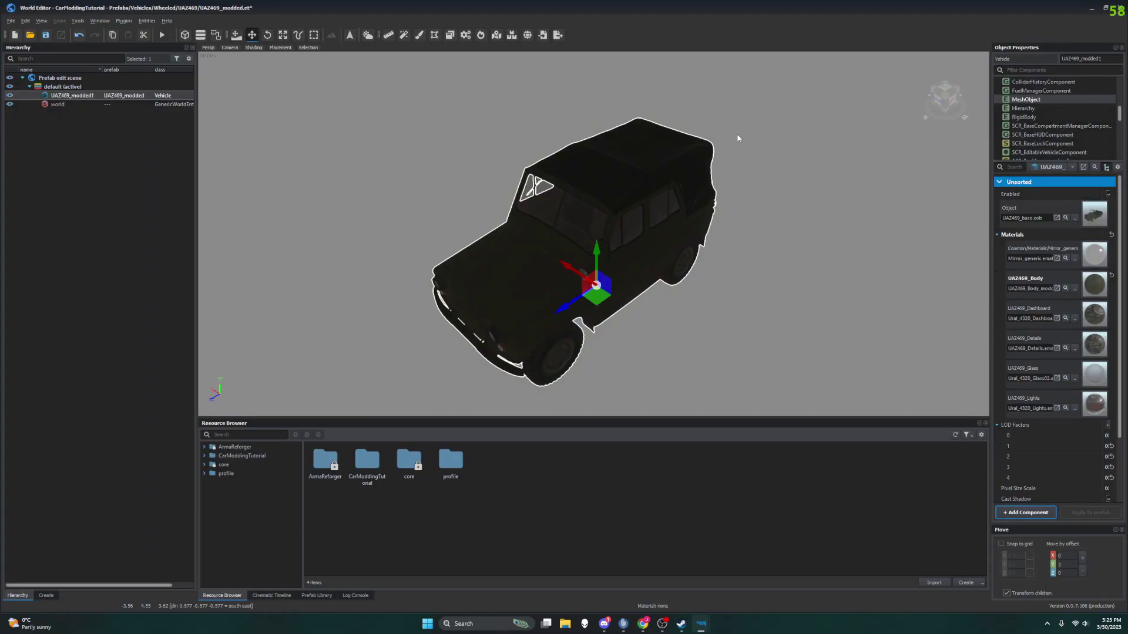
{"action": "left_click", "coordinate": [1091, 8]}
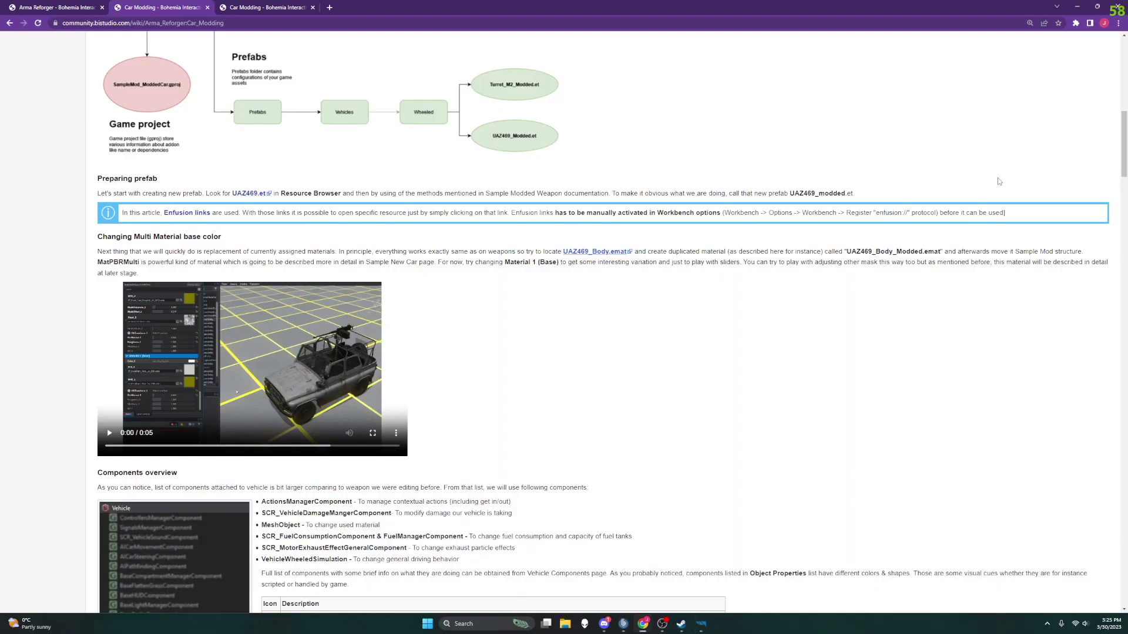
{"action": "left_click", "coordinate": [1078, 5]}
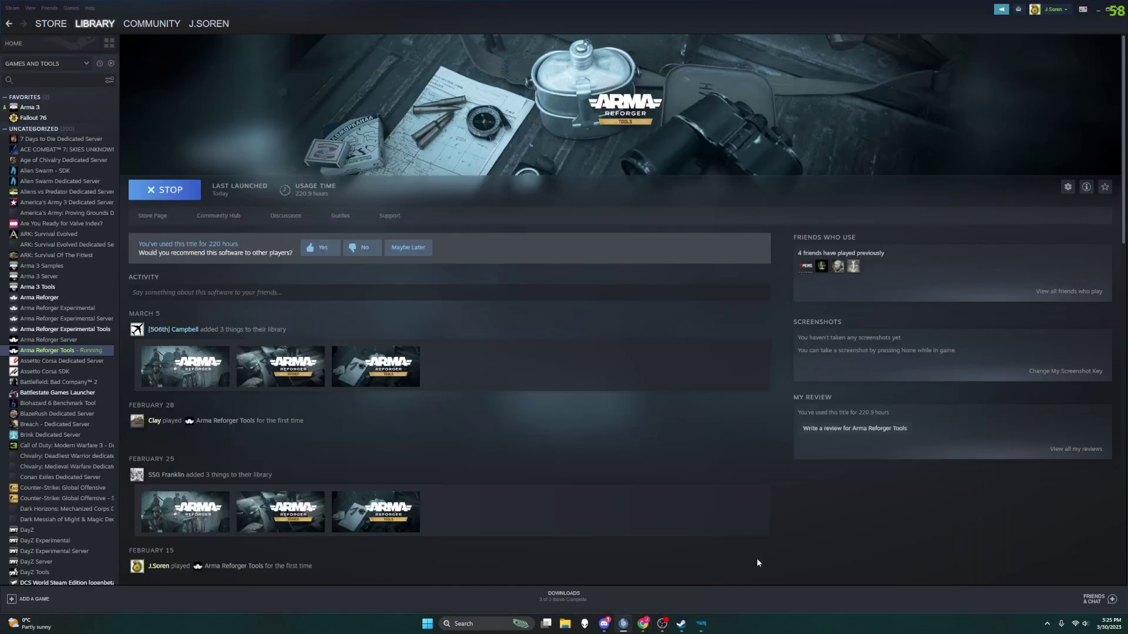
{"action": "left_click", "coordinate": [701, 623]}
{"action": "left_click", "coordinate": [701, 625]}
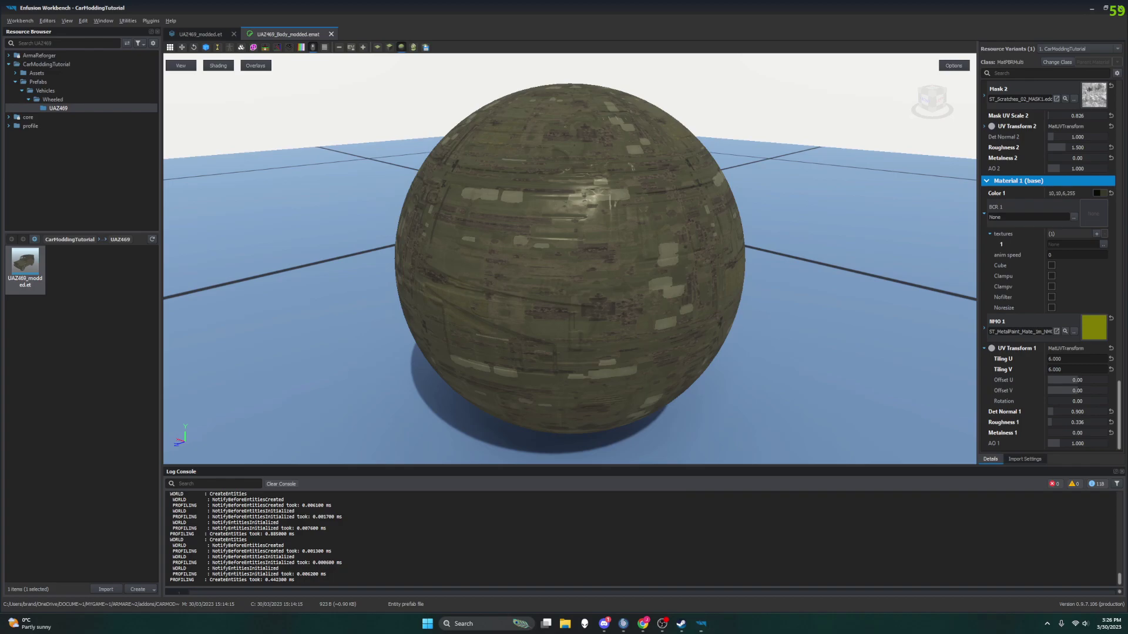
{"action": "mouse_move", "coordinate": [699, 626]}
{"action": "left_click", "coordinate": [742, 582]}
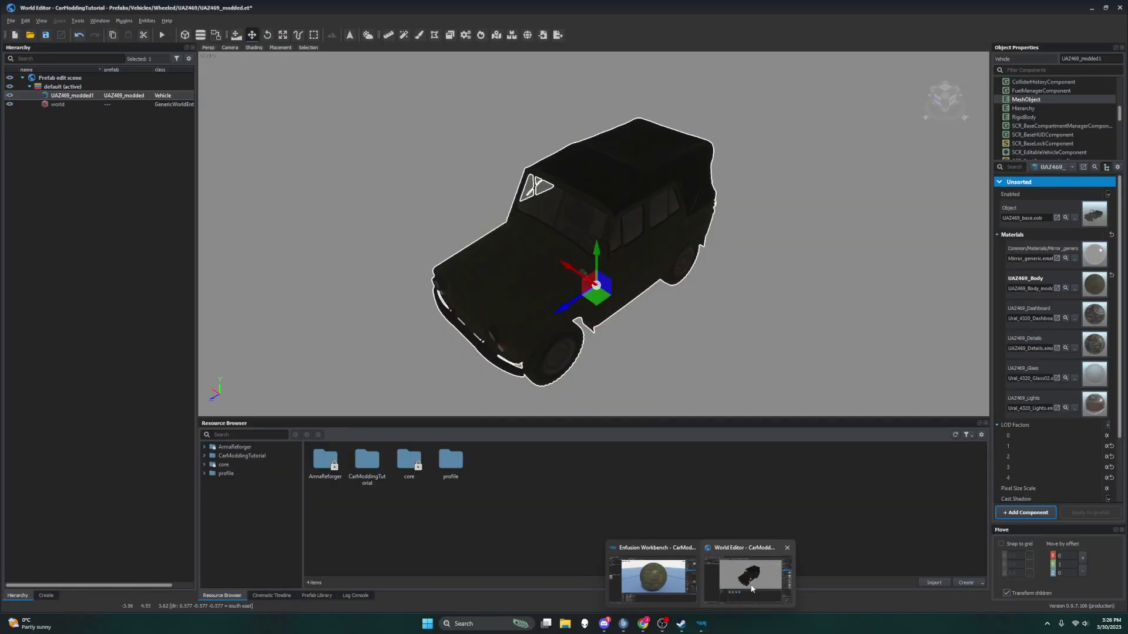
{"action": "key", "text": "alt+Tab"}
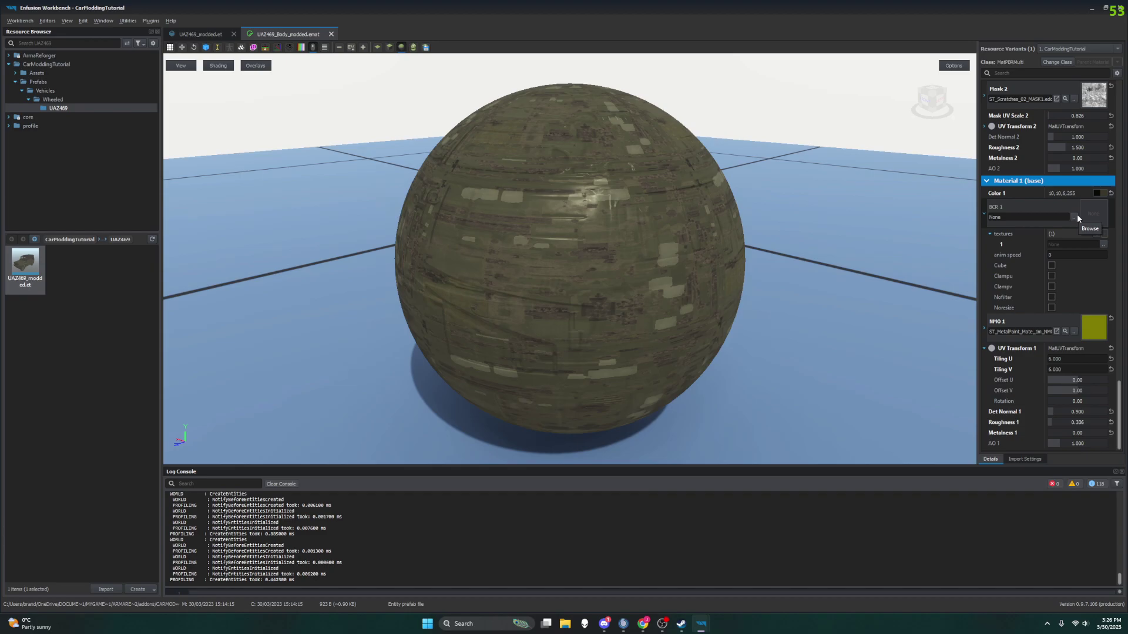
Expand the ArmaReforger Assets folder and look through the CarModdingTutorial project's Assets/Vehicles folder in the Resource Browser
{"action": "left_click", "coordinate": [9, 55]}
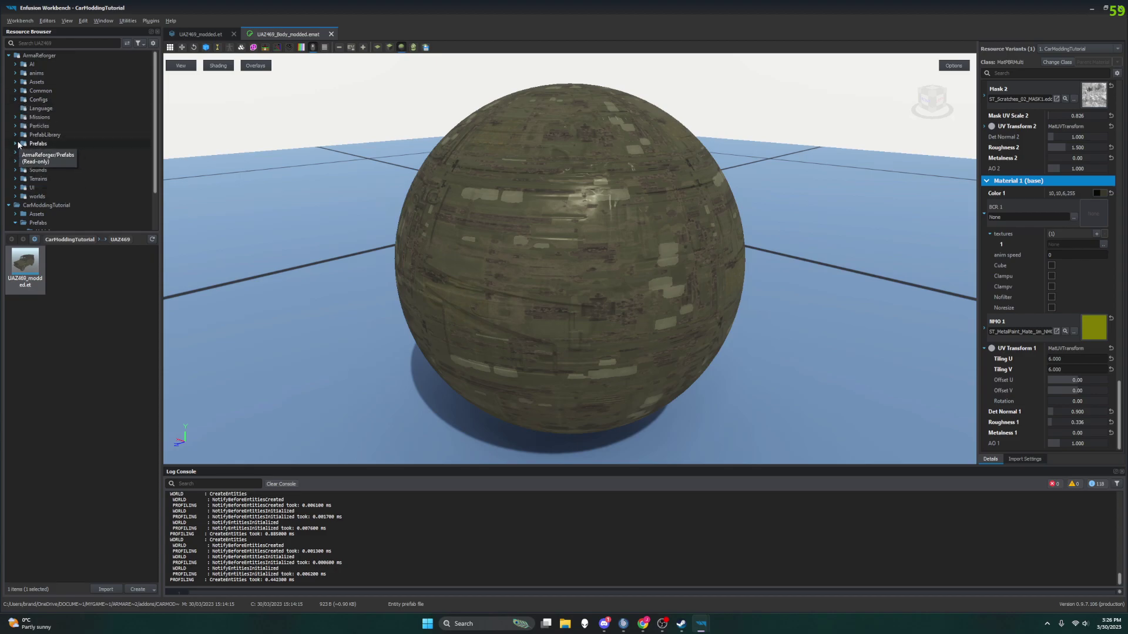
{"action": "left_click", "coordinate": [15, 82]}
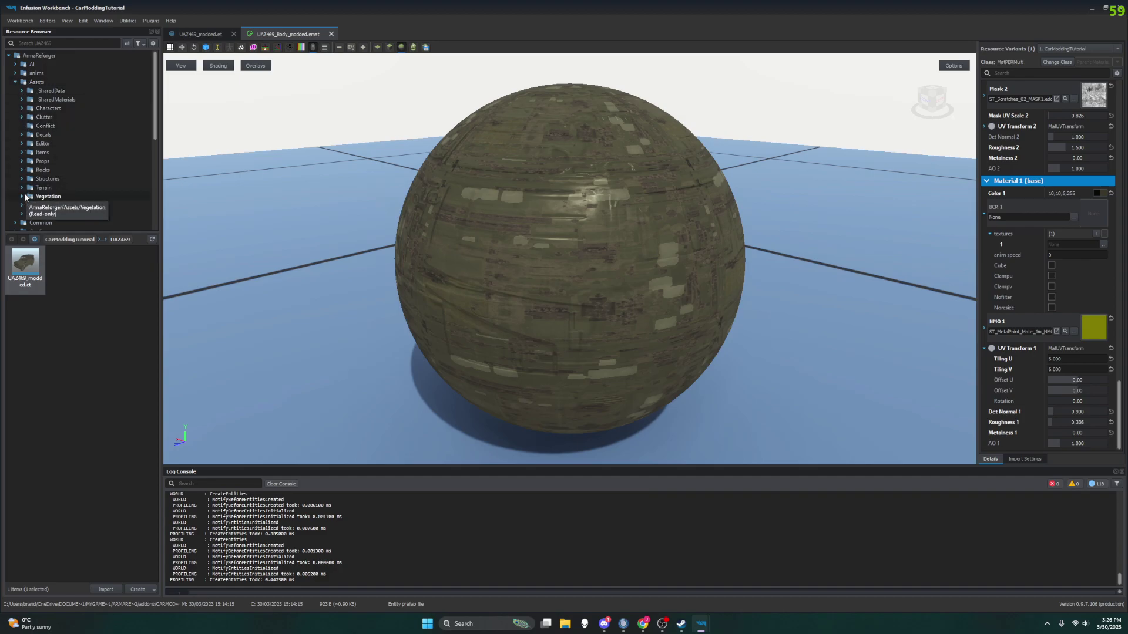
{"action": "scroll", "coordinate": [44, 194], "scroll_direction": "down", "scroll_amount": 5}
{"action": "scroll", "coordinate": [44, 195], "scroll_direction": "down", "scroll_amount": 2}
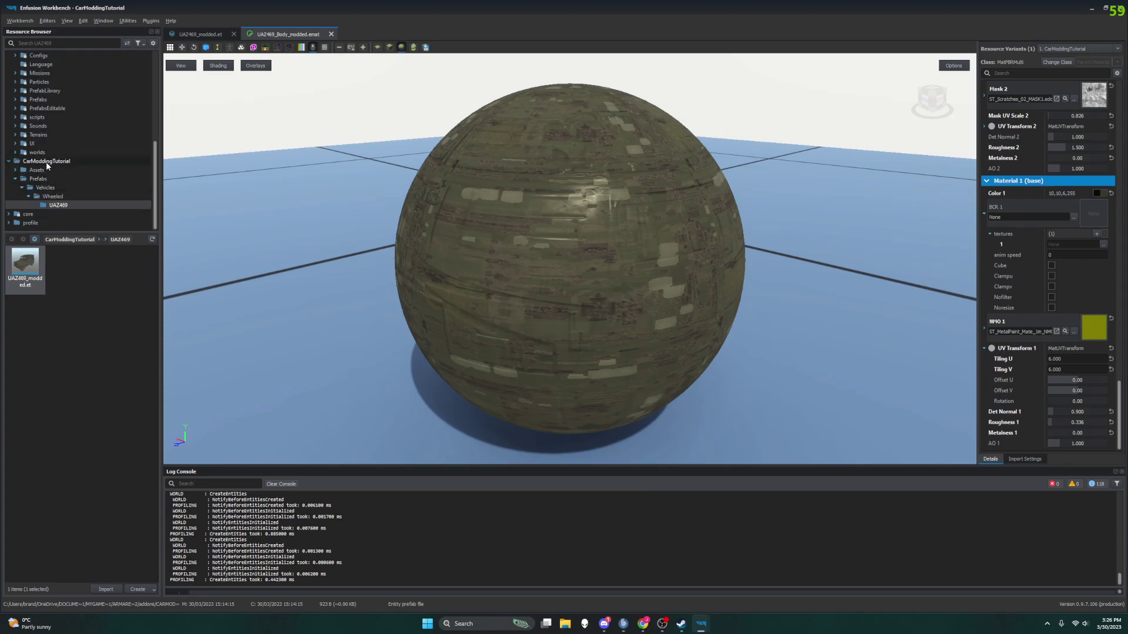
{"action": "left_click", "coordinate": [15, 171]}
{"action": "left_click", "coordinate": [32, 180]}
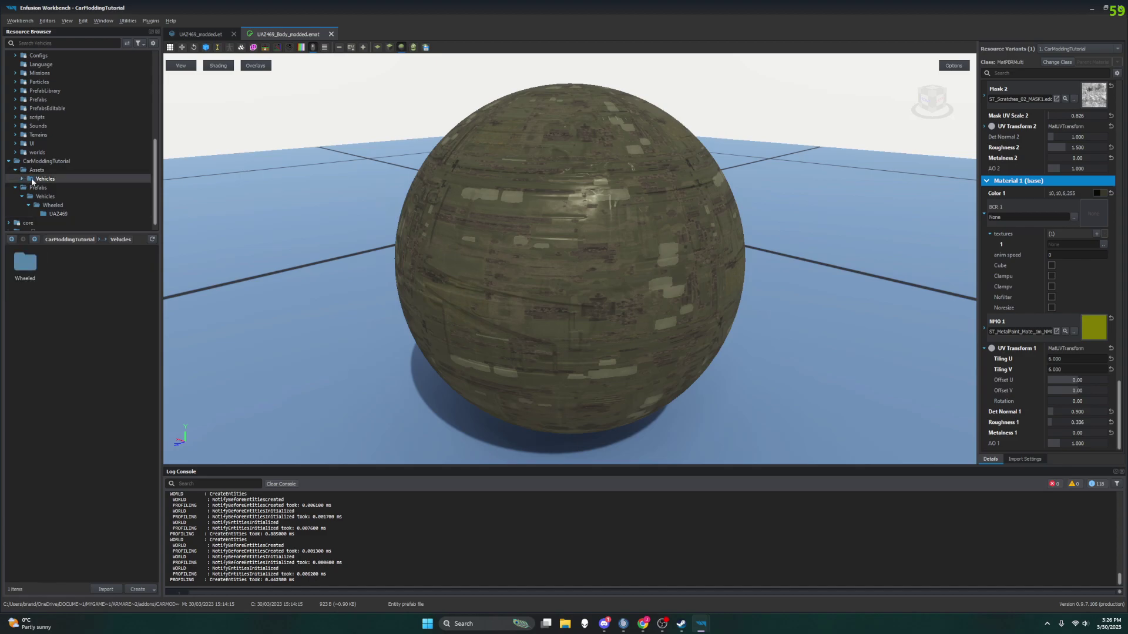
{"action": "double_click", "coordinate": [32, 178]}
{"action": "scroll", "coordinate": [58, 165], "scroll_direction": "up", "scroll_amount": 10}
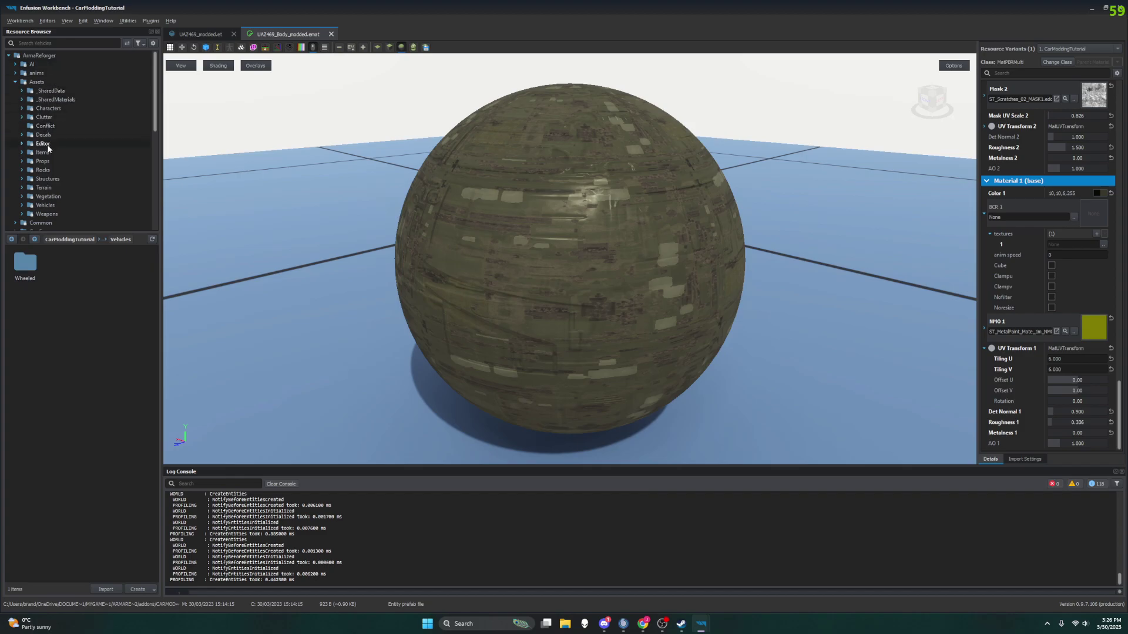
Open the original UAZ469_Body.emat from ArmaReforger's Assets/Vehicles/Wheeled/UAZ469/Data folder
{"action": "double_click", "coordinate": [40, 205]}
{"action": "left_click", "coordinate": [29, 215]}
{"action": "scroll", "coordinate": [38, 153], "scroll_direction": "down", "scroll_amount": 6}
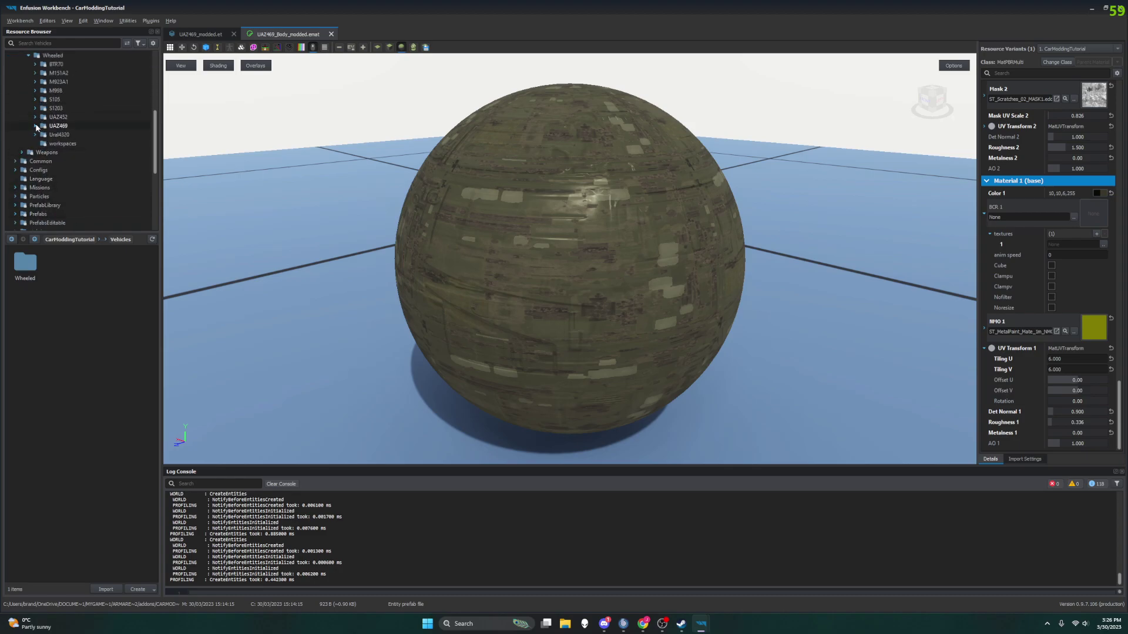
{"action": "left_click", "coordinate": [36, 126]}
{"action": "left_click", "coordinate": [49, 144]}
{"action": "double_click", "coordinate": [27, 263]}
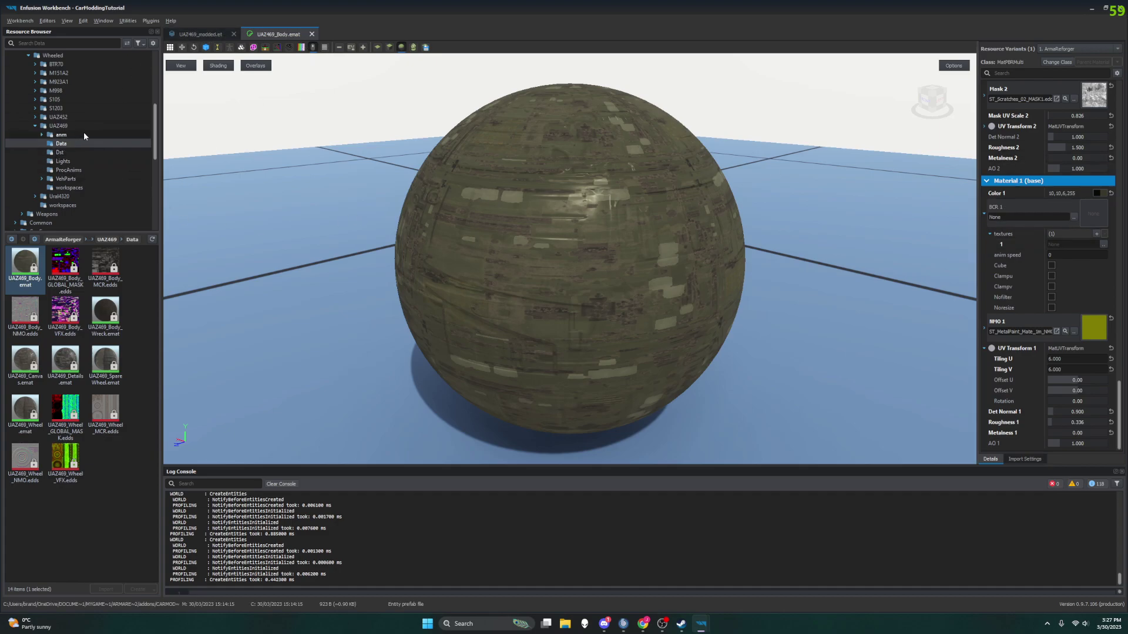
Open UAZ469_Body_modded.emat from the CarModdingTutorial project's UAZ469/Data folder and compare its base settings with the original UAZ469_Body.emat
{"action": "scroll", "coordinate": [103, 131], "scroll_direction": "up", "scroll_amount": 6}
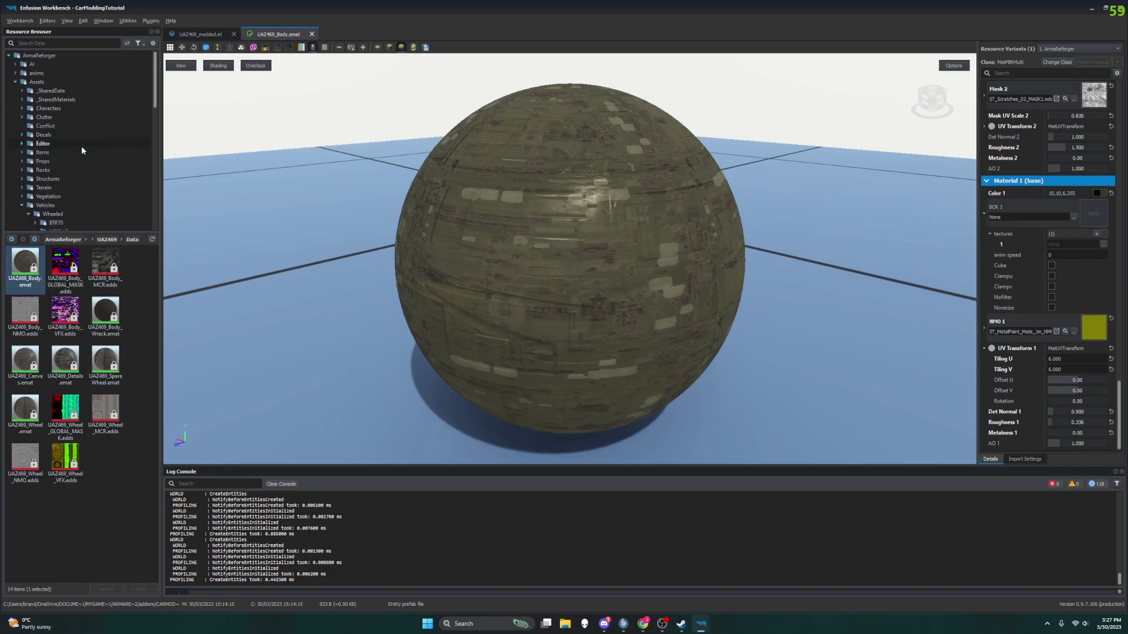
{"action": "left_click", "coordinate": [15, 82]}
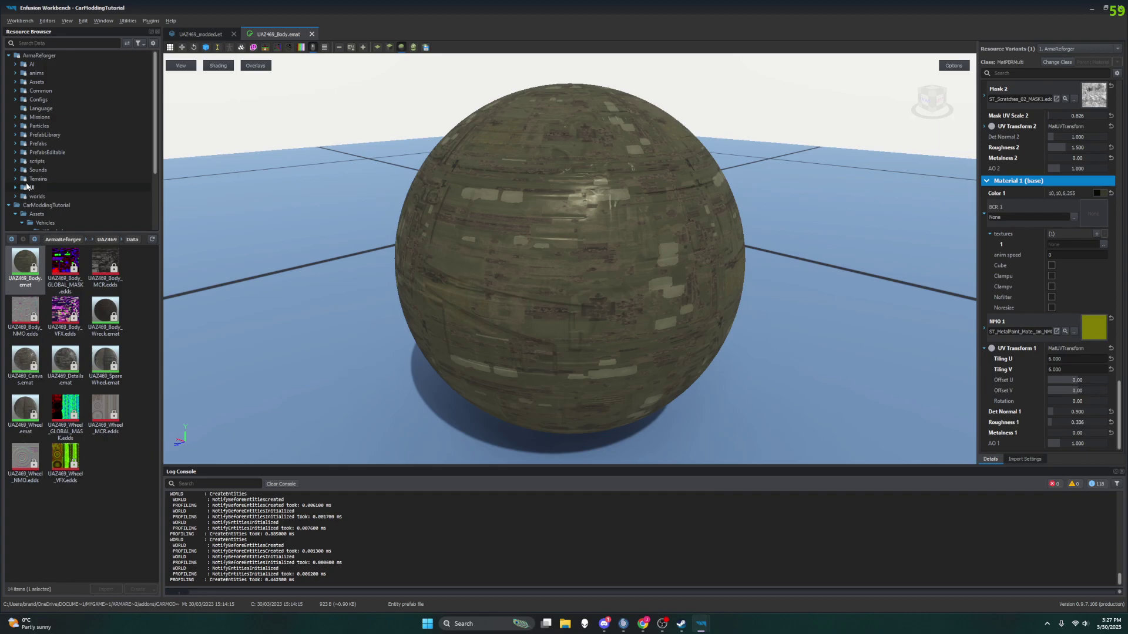
{"action": "scroll", "coordinate": [41, 197], "scroll_direction": "down", "scroll_amount": 3}
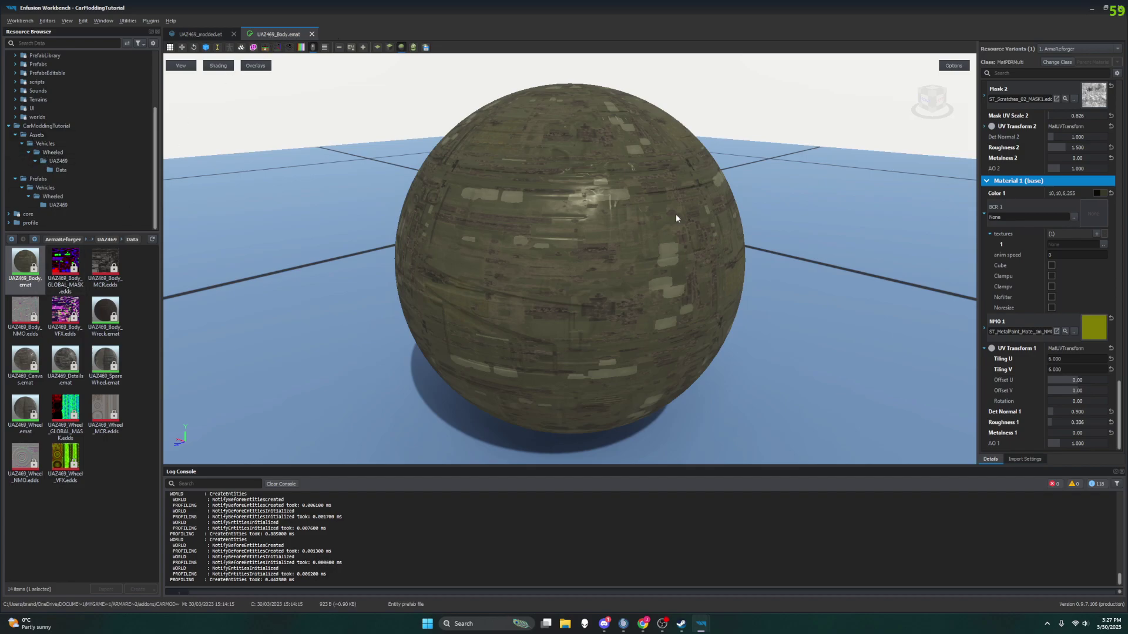
{"action": "left_click", "coordinate": [59, 171]}
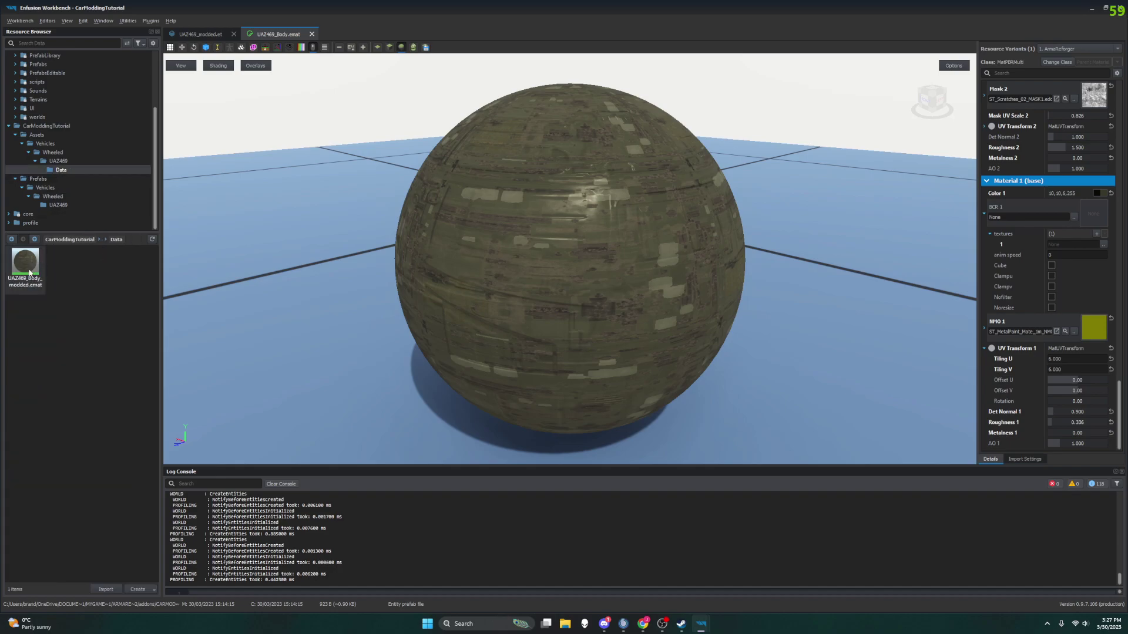
{"action": "double_click", "coordinate": [31, 259]}
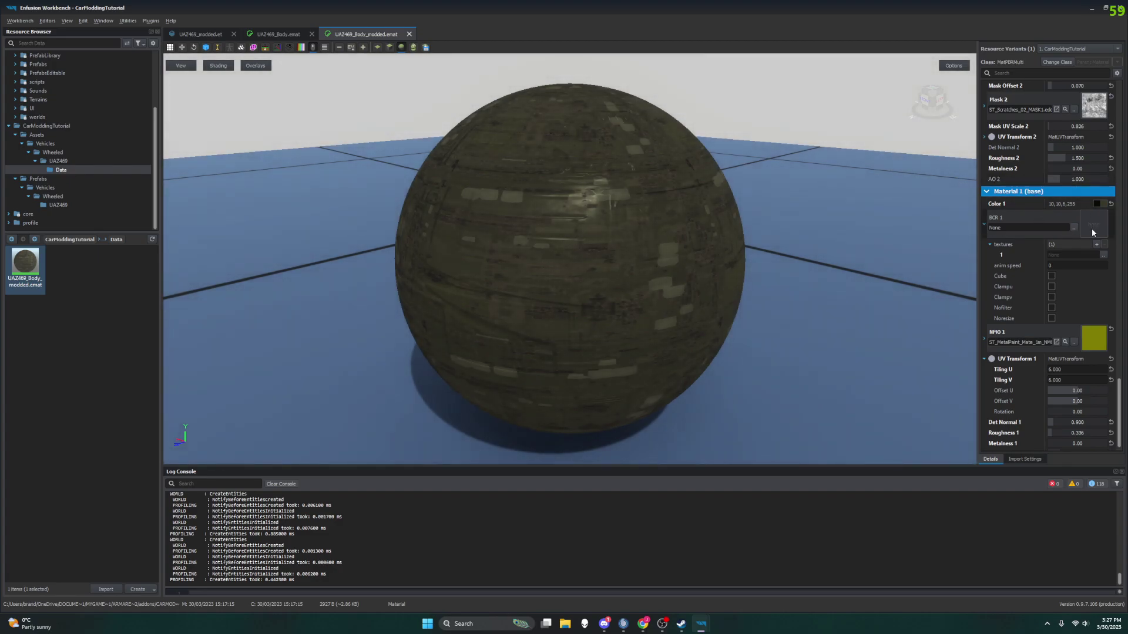
{"action": "left_click", "coordinate": [275, 37]}
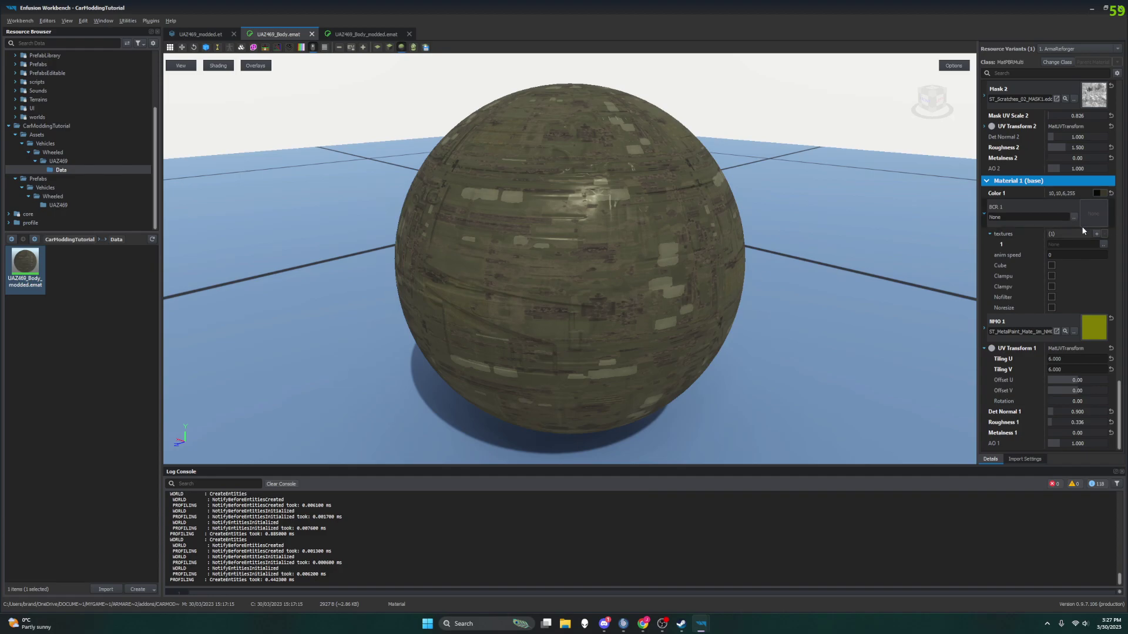
{"action": "left_click", "coordinate": [376, 34]}
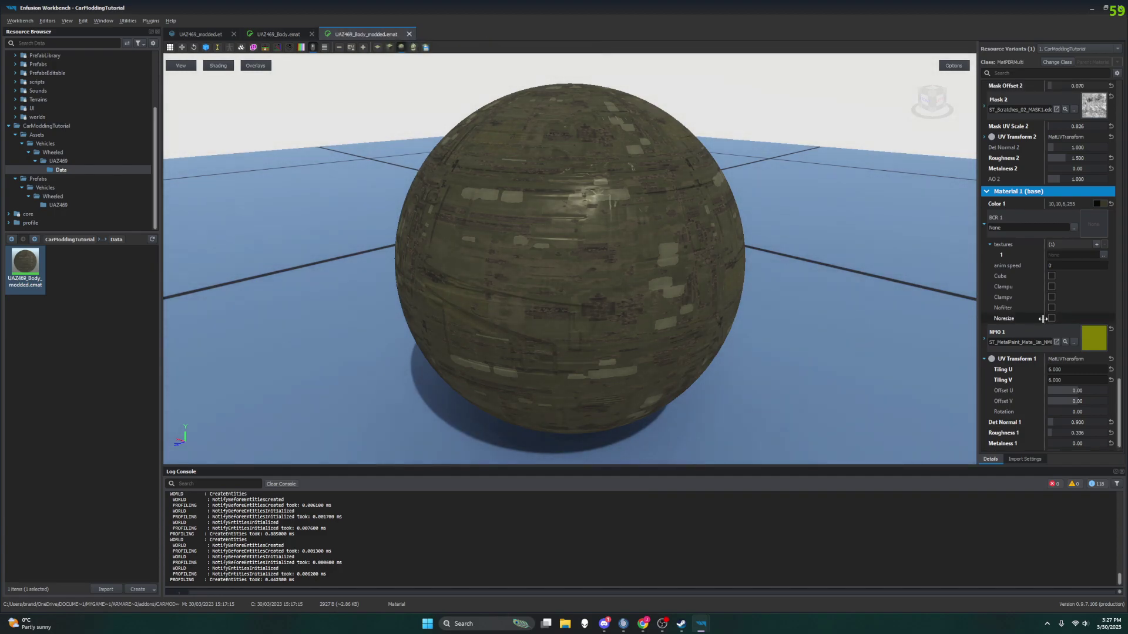
Try different Det Normal 1, Roughness 1, Metalness 1 and AO 1 values on the modded base material, and undo them
{"action": "scroll", "coordinate": [1040, 318], "scroll_direction": "down", "scroll_amount": 1}
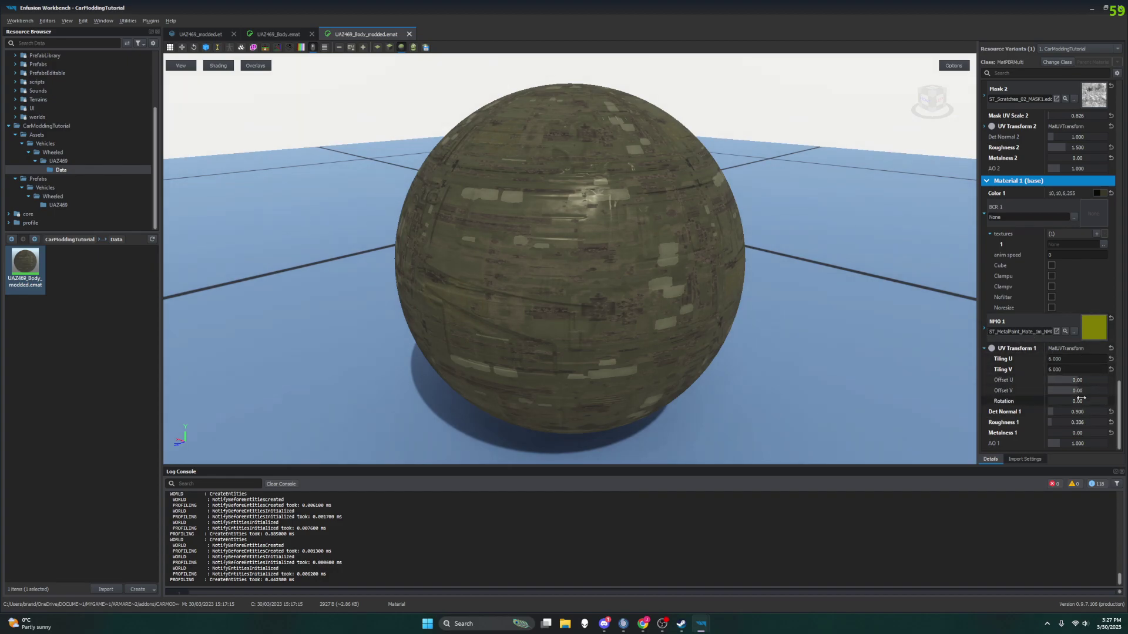
{"action": "left_click_drag", "start_coordinate": [1068, 411], "coordinate": [1095, 444]}
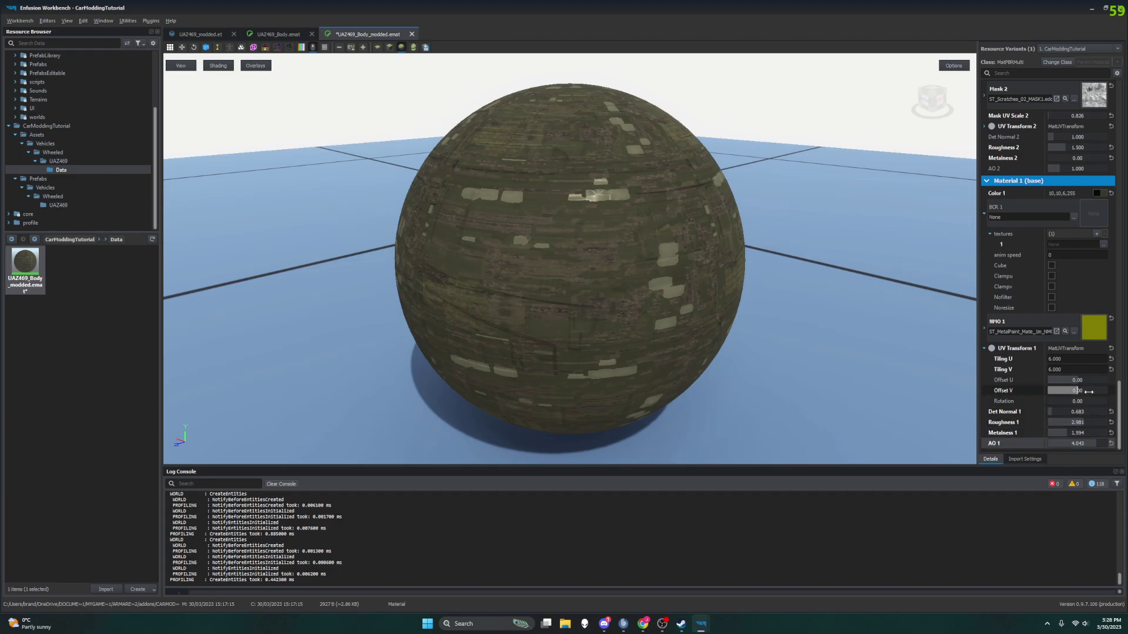
{"action": "key", "text": "ctrl+z"}
{"action": "key", "text": "ctrl+z"}
{"action": "key", "text": "ctrl+z"}
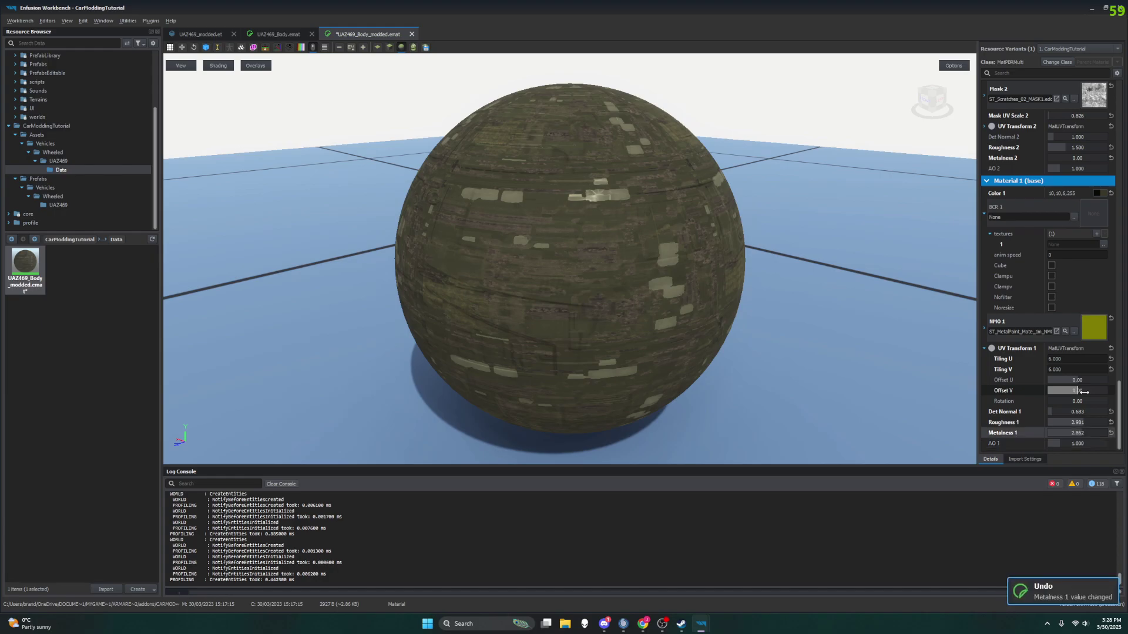
{"action": "key", "text": "ctrl+z"}
{"action": "key", "text": "ctrl+z"}
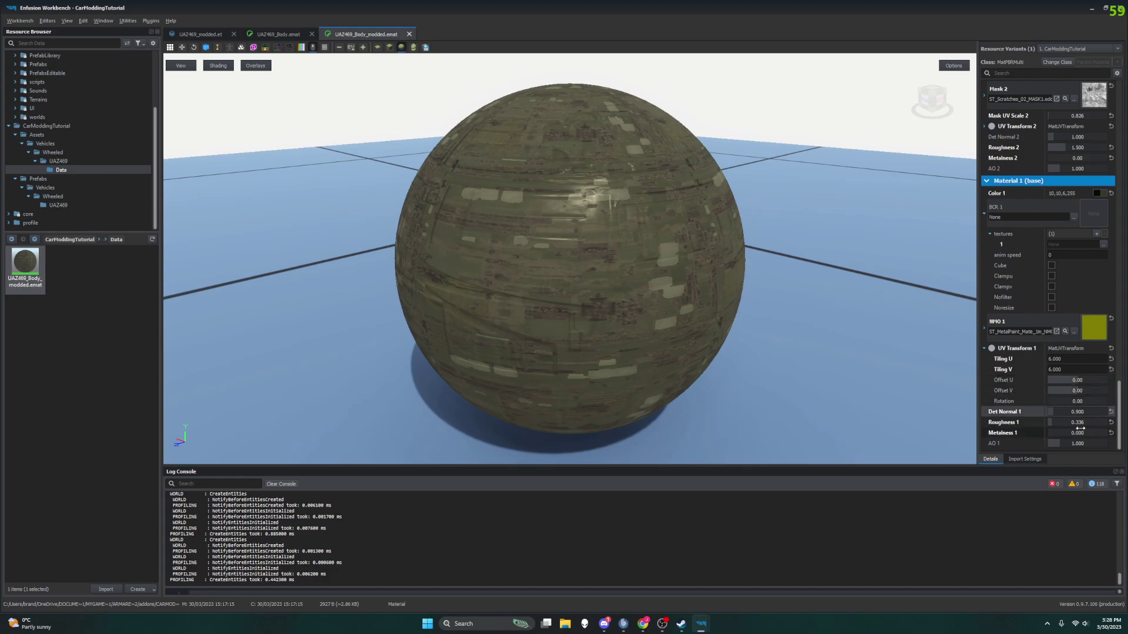
Expand the base material's NMO 1 textures and set its Color 1 to bright yellow, RGB 181, 181, 33
{"action": "left_click", "coordinate": [983, 330]}
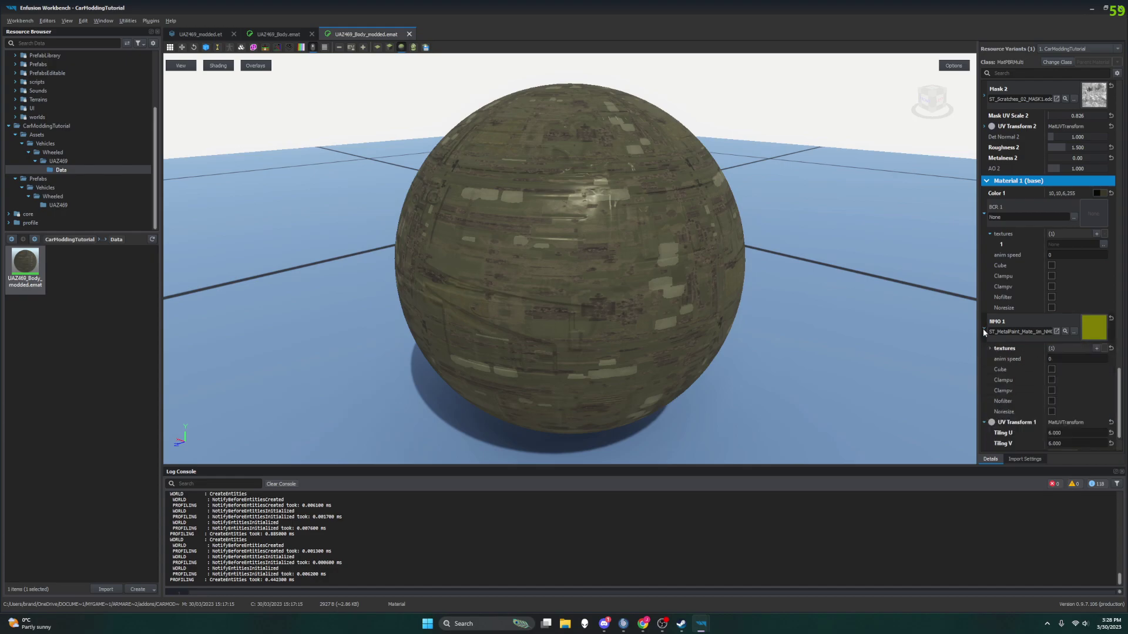
{"action": "left_click", "coordinate": [989, 348]}
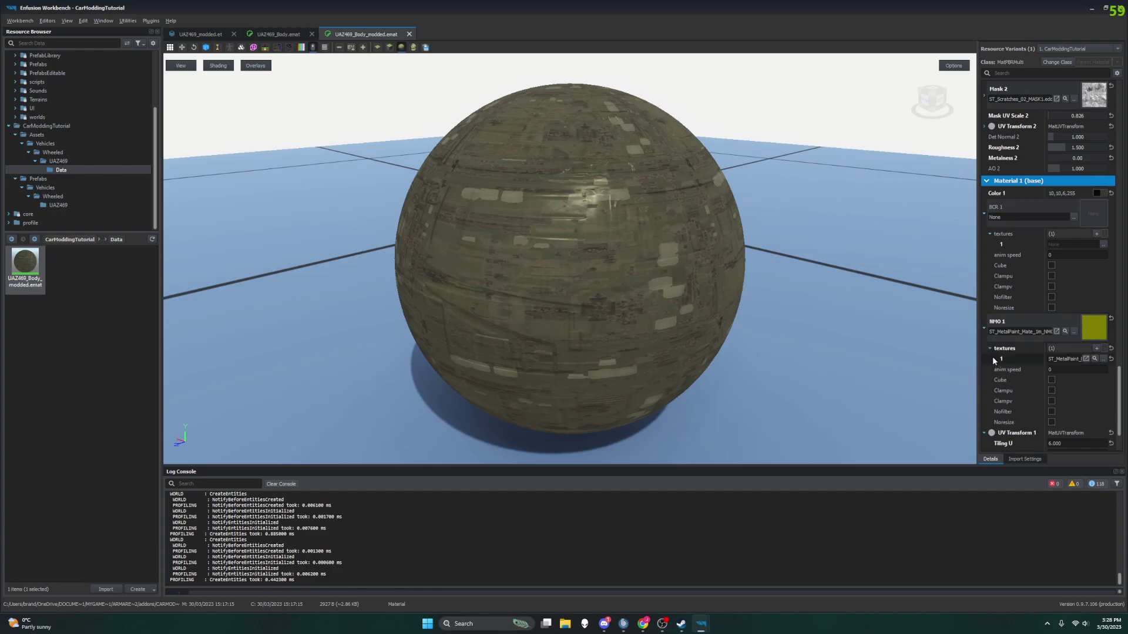
{"action": "scroll", "coordinate": [1006, 249], "scroll_direction": "up", "scroll_amount": 2}
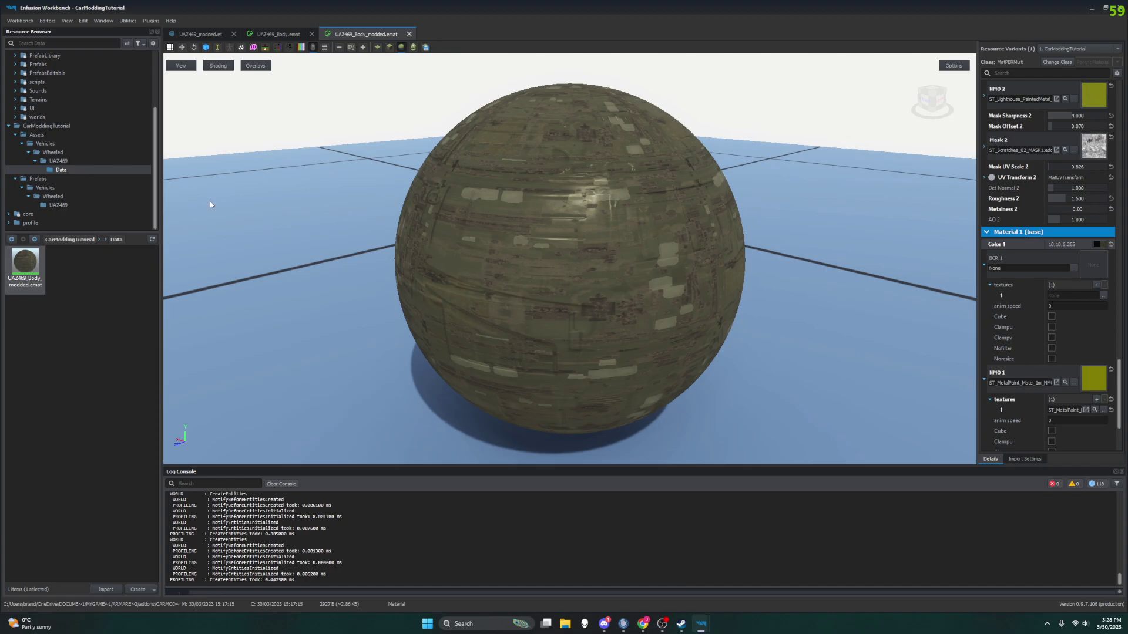
{"action": "left_click", "coordinate": [1096, 244]}
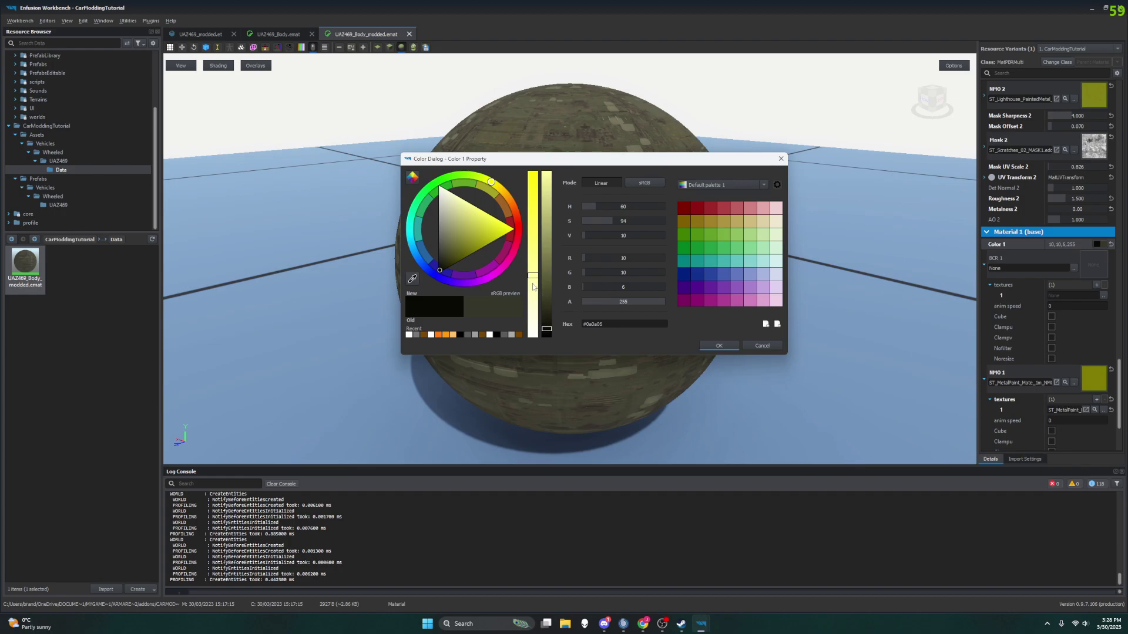
{"action": "left_click_drag", "start_coordinate": [533, 279], "coordinate": [533, 203]}
{"action": "left_click_drag", "start_coordinate": [546, 332], "coordinate": [545, 224]}
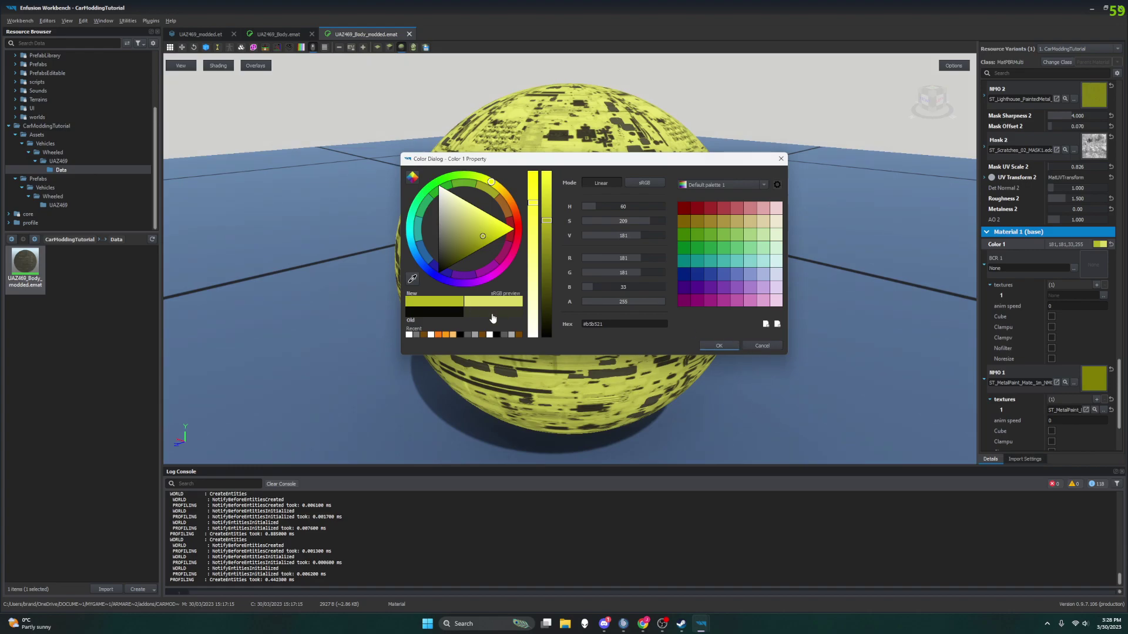
{"action": "left_click", "coordinate": [712, 345]}
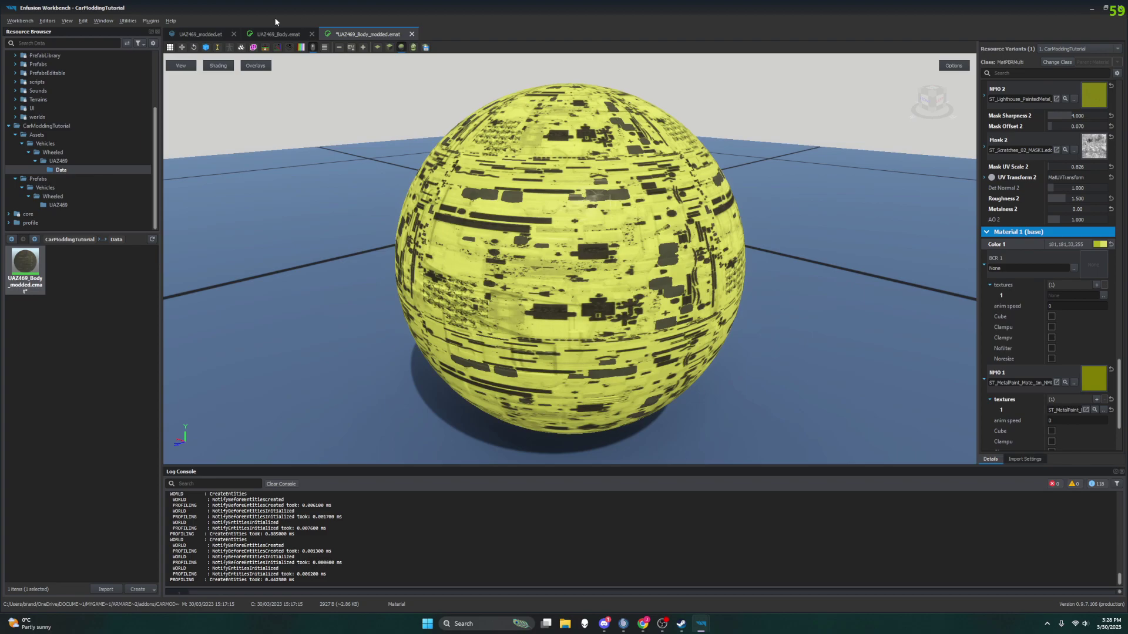
View the UAZ469_modded.et vehicle from several angles to check the new body color
{"action": "left_click", "coordinate": [199, 34]}
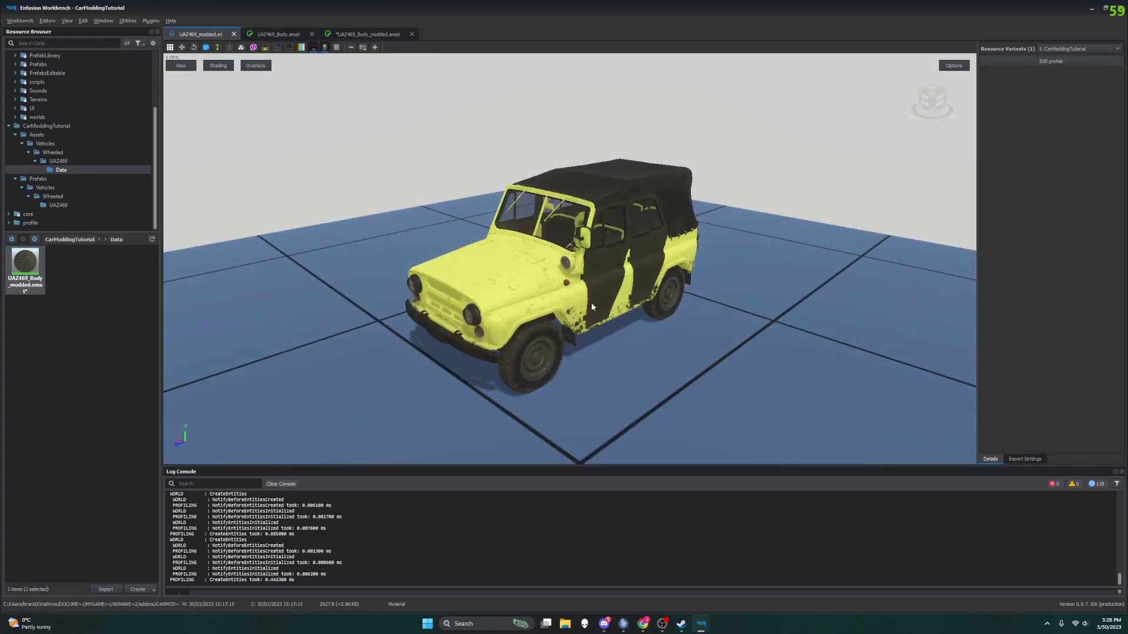
{"action": "right_click_drag", "start_coordinate": [487, 311], "coordinate": [512, 316]}
{"action": "mouse_move", "coordinate": [624, 312]}
{"action": "right_mouse_down"}
{"action": "mouse_move", "coordinate": [611, 294]}
{"action": "mouse_move", "coordinate": [628, 297]}
{"action": "right_mouse_up"}
{"action": "right_click_drag", "start_coordinate": [572, 324], "coordinate": [783, 339]}
{"action": "right_click_drag", "start_coordinate": [579, 316], "coordinate": [584, 278]}
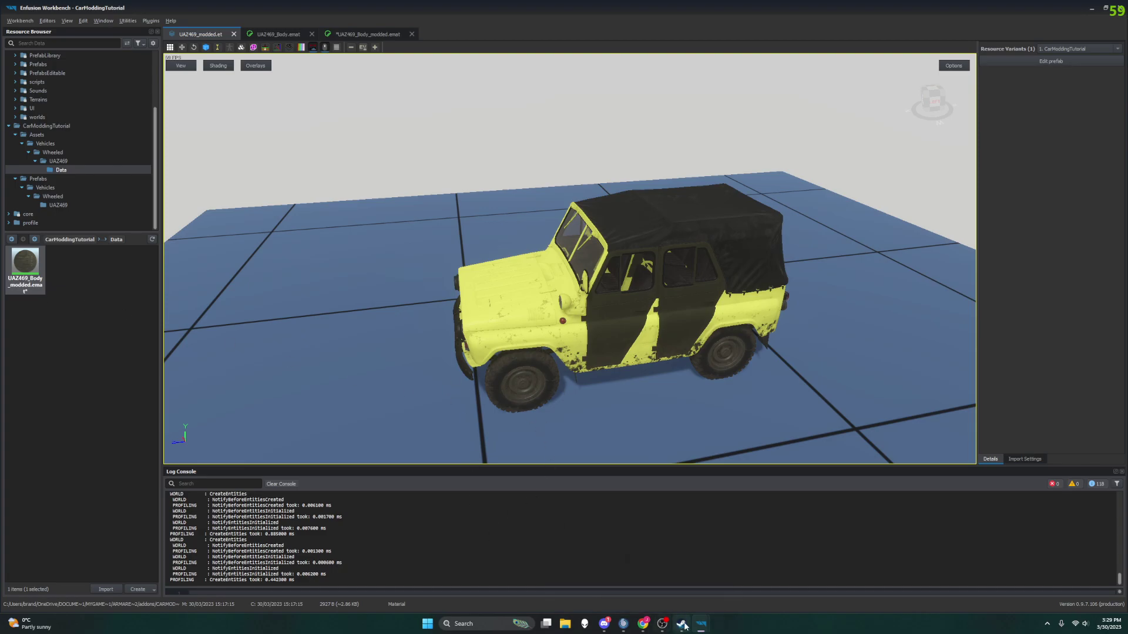
Switch to Chrome and read the Car Modding wiki's base color section and its Components overview
{"action": "left_click", "coordinate": [642, 623]}
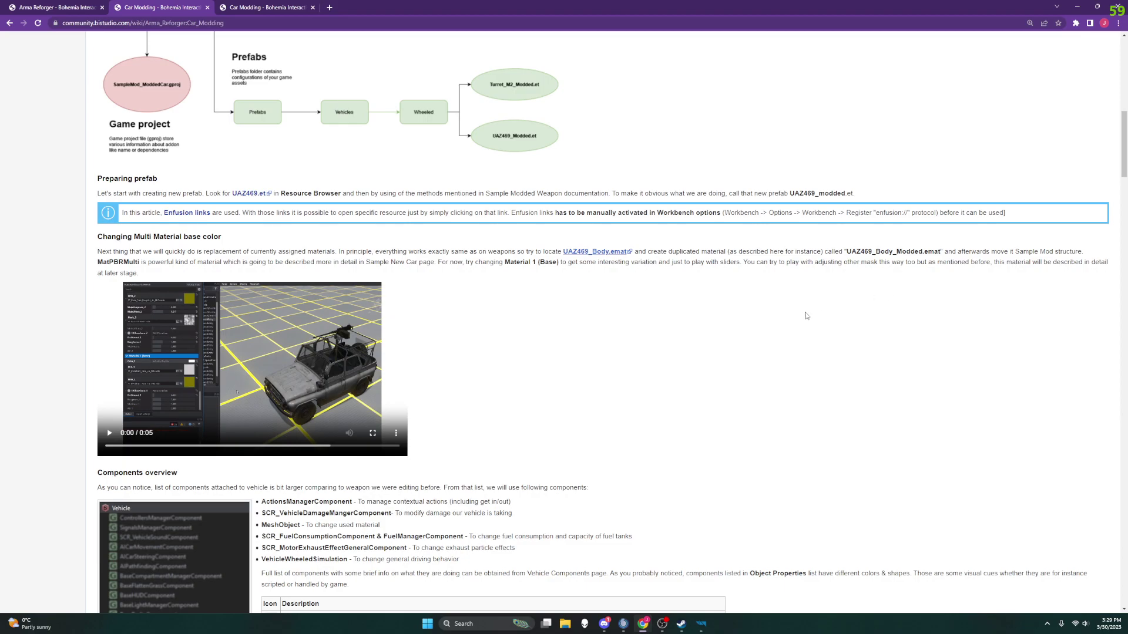
{"action": "key", "text": "ctrl+minus"}
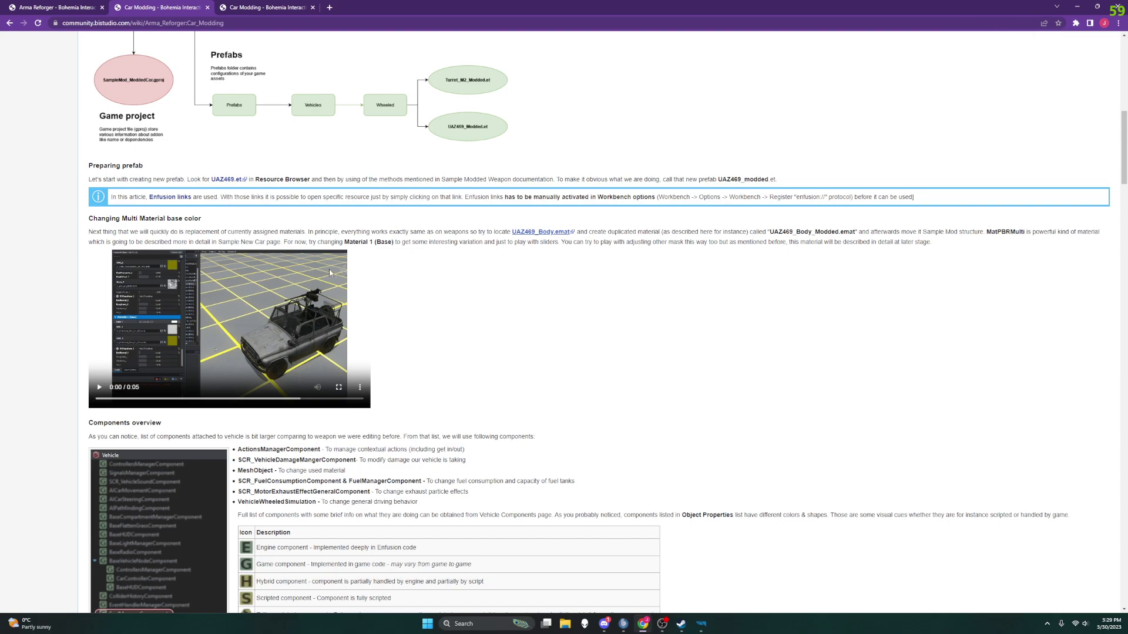
{"action": "key", "text": "ctrl+plus"}
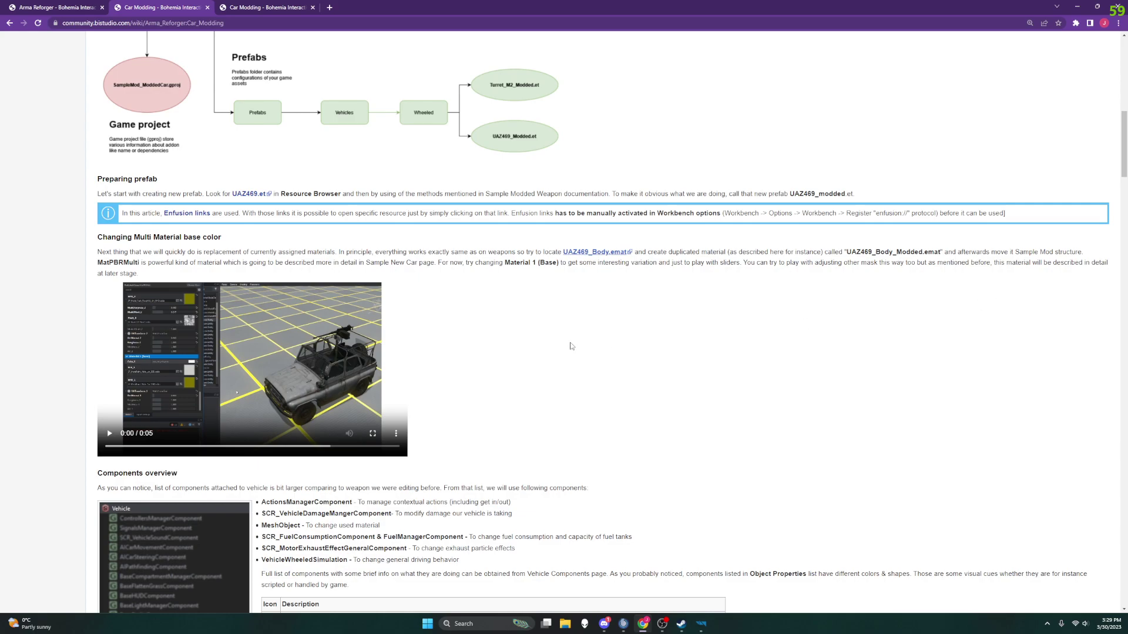
{"action": "scroll", "coordinate": [568, 349], "scroll_direction": "down", "scroll_amount": 3}
{"action": "scroll", "coordinate": [569, 348], "scroll_direction": "down", "scroll_amount": 3}
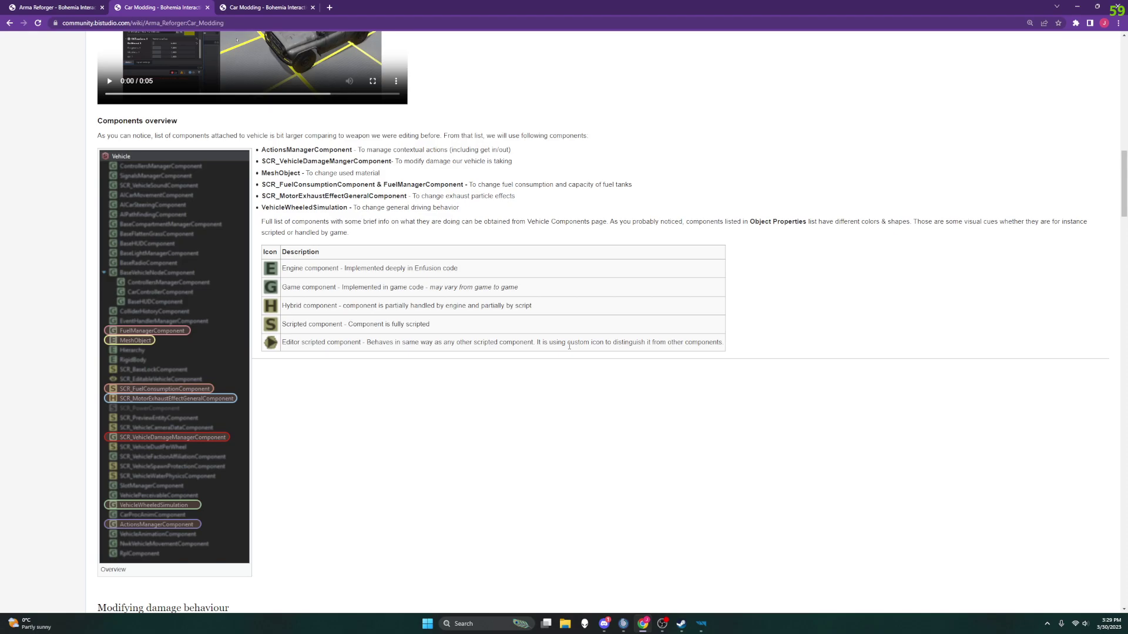
Return to Enfusion Workbench and save all unsaved changes, including the modded body material
{"action": "left_click", "coordinate": [703, 627]}
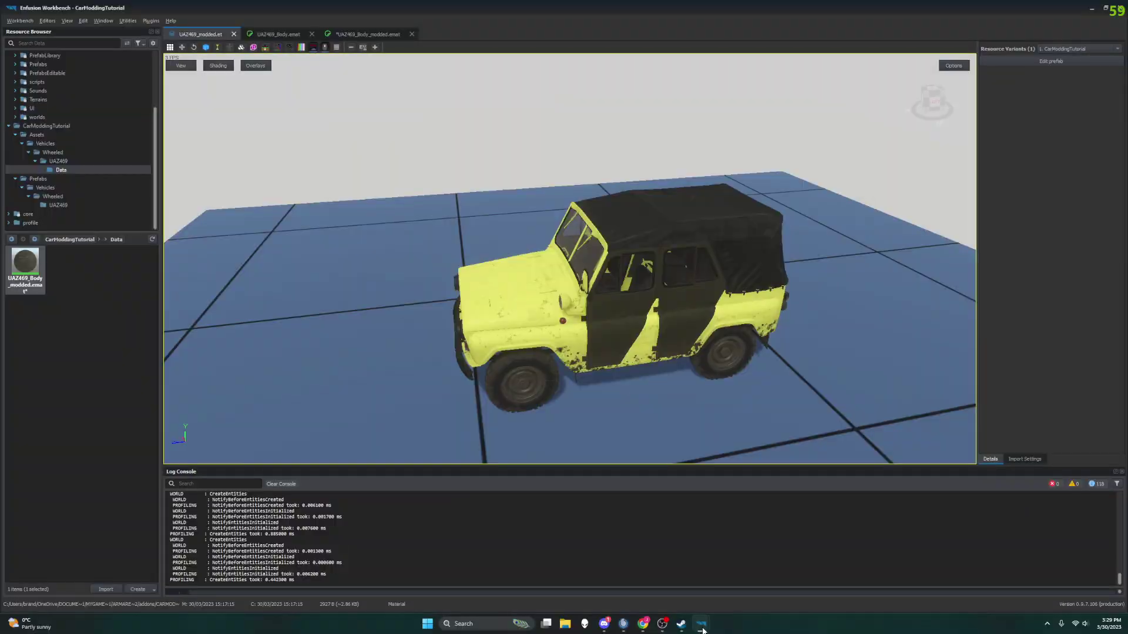
{"action": "left_click", "coordinate": [19, 21]}
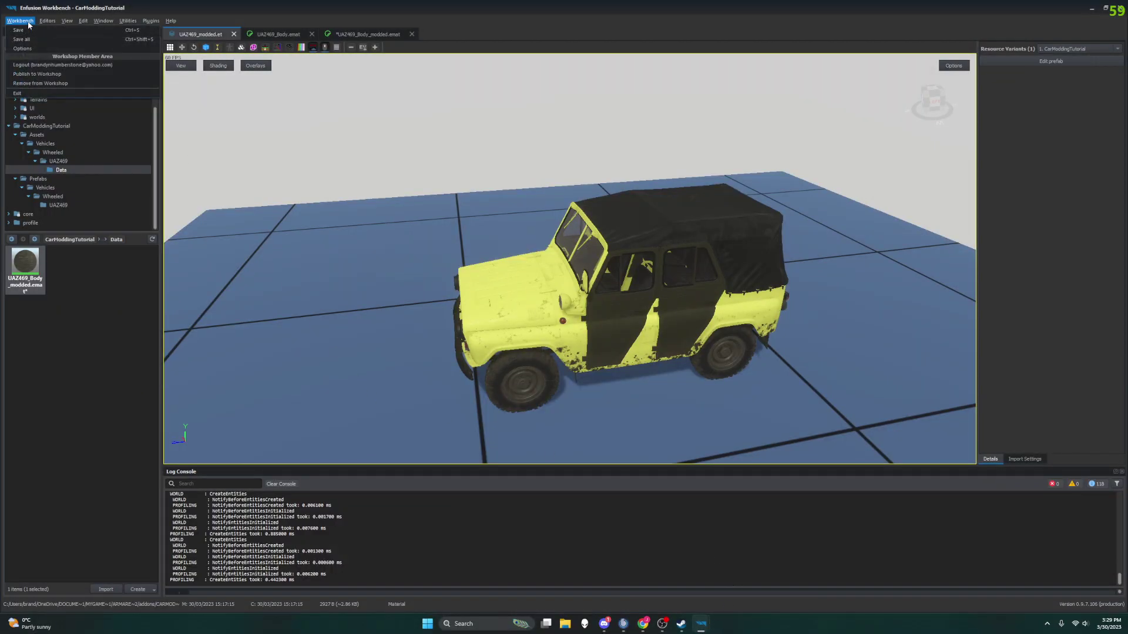
{"action": "left_click", "coordinate": [30, 39]}
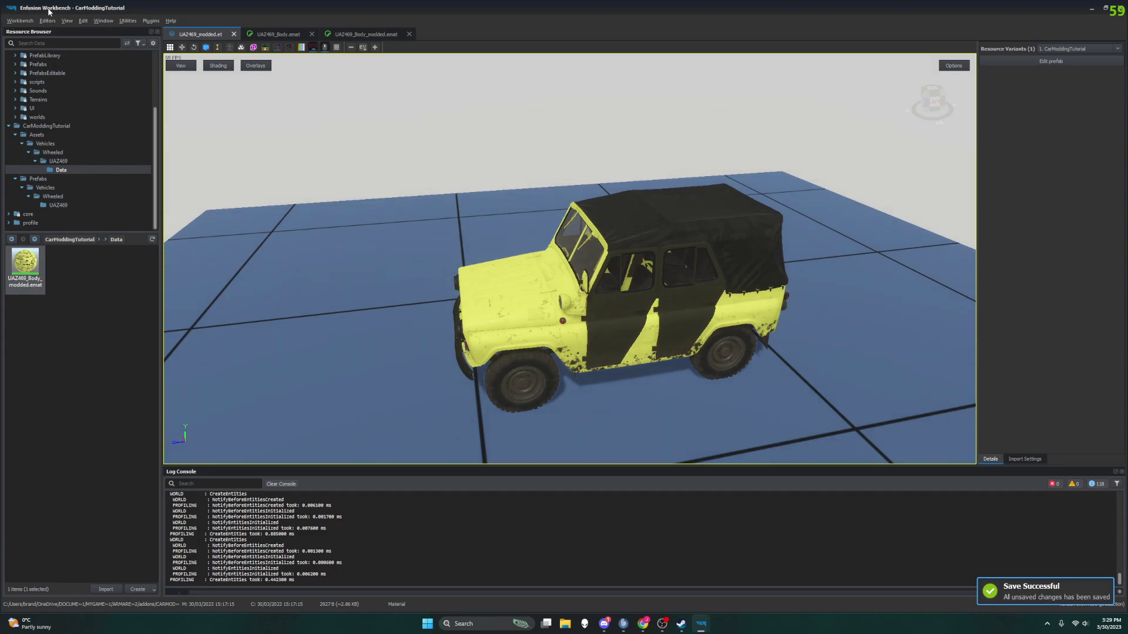
{"action": "left_click", "coordinate": [18, 20]}
{"action": "left_click", "coordinate": [21, 41]}
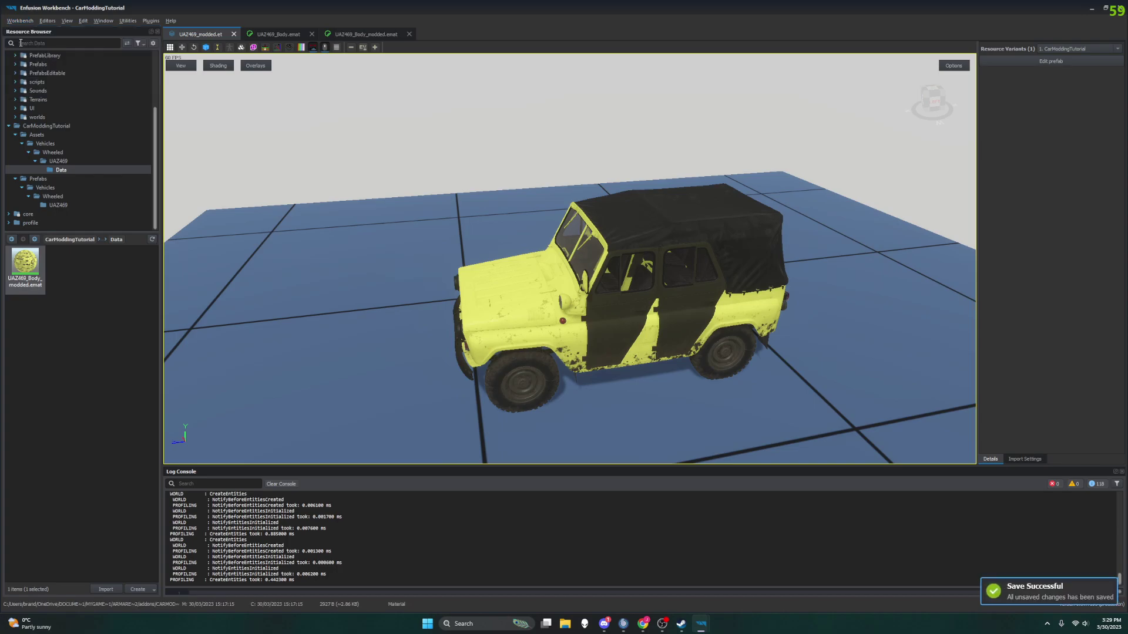
Switch to World Editor and save the UAZ469_modded prefab using the save-with-options command
{"action": "left_click", "coordinate": [1092, 9]}
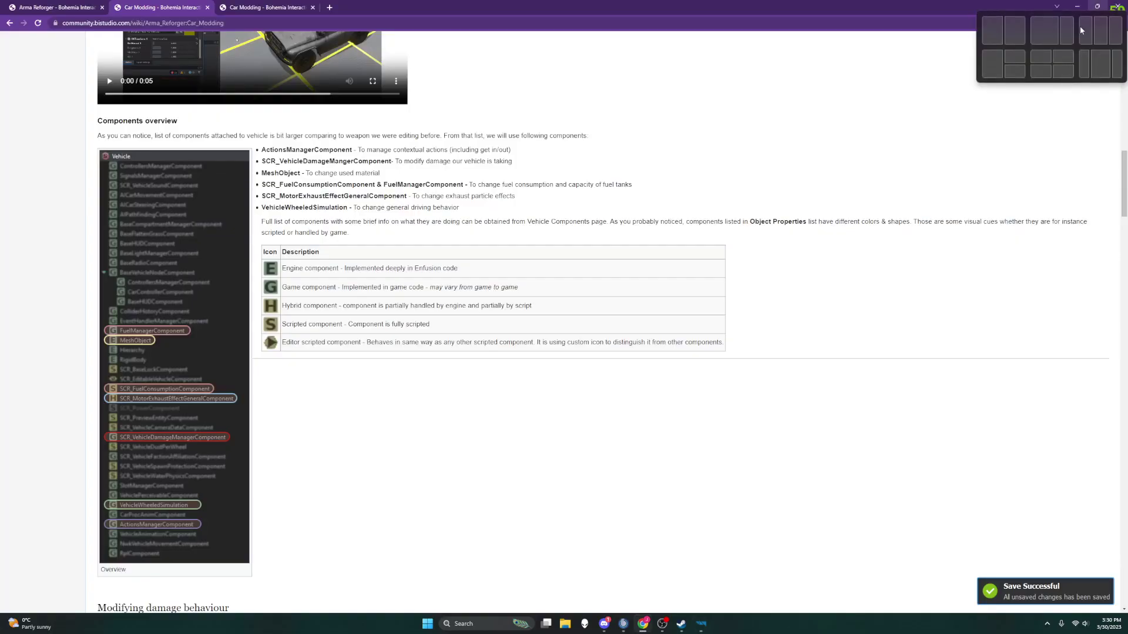
{"action": "left_click", "coordinate": [701, 623]}
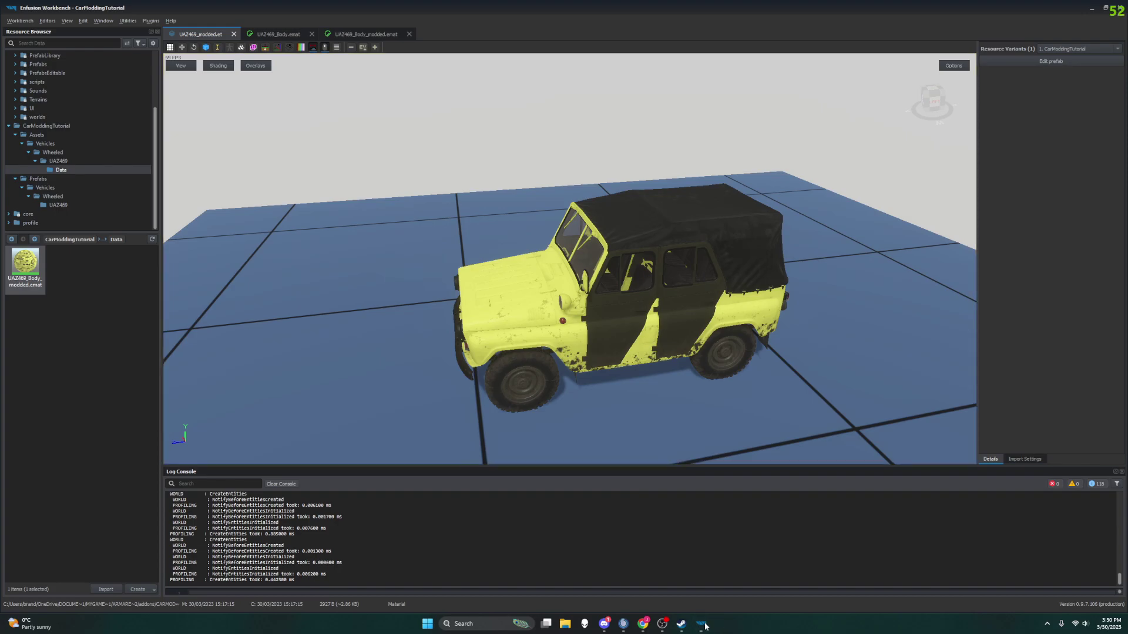
{"action": "mouse_move", "coordinate": [702, 624]}
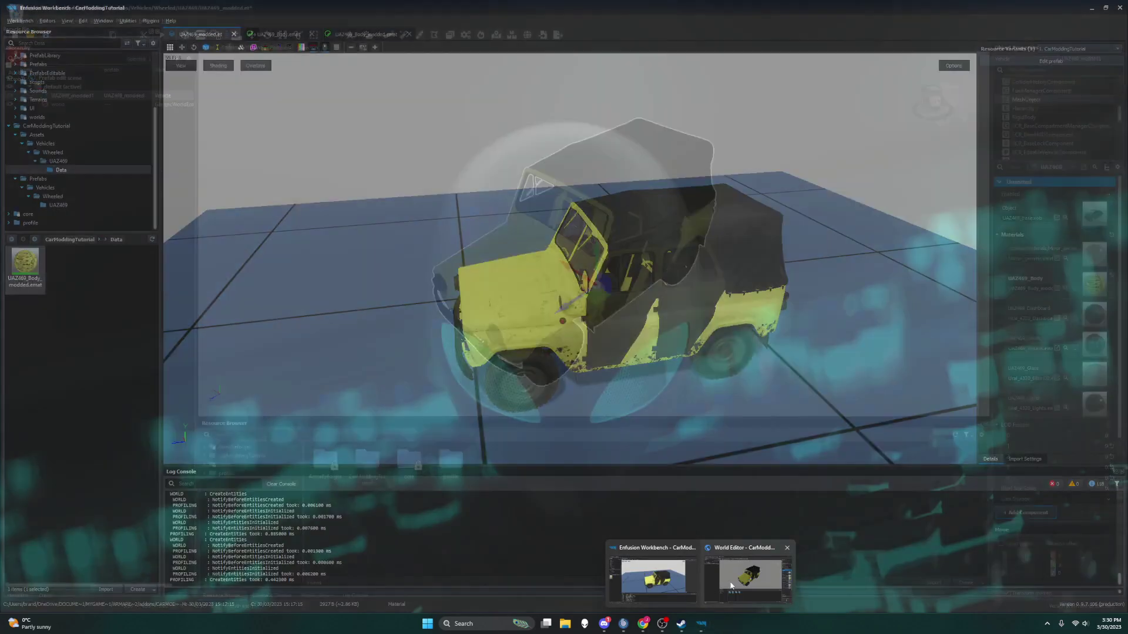
{"action": "left_click", "coordinate": [731, 585]}
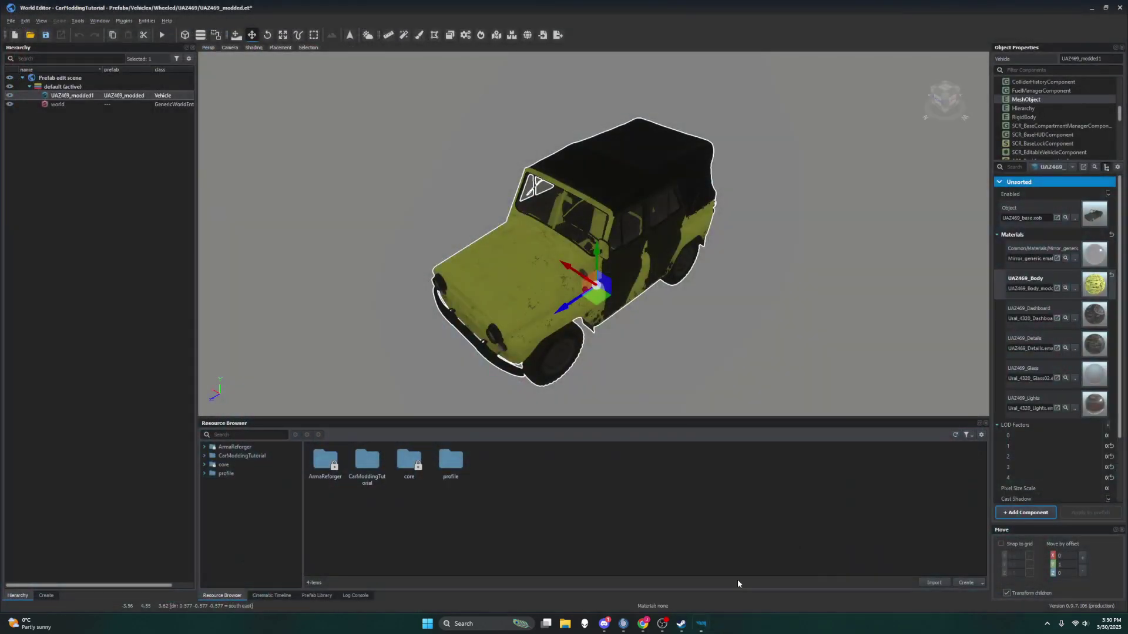
{"action": "left_click", "coordinate": [12, 20]}
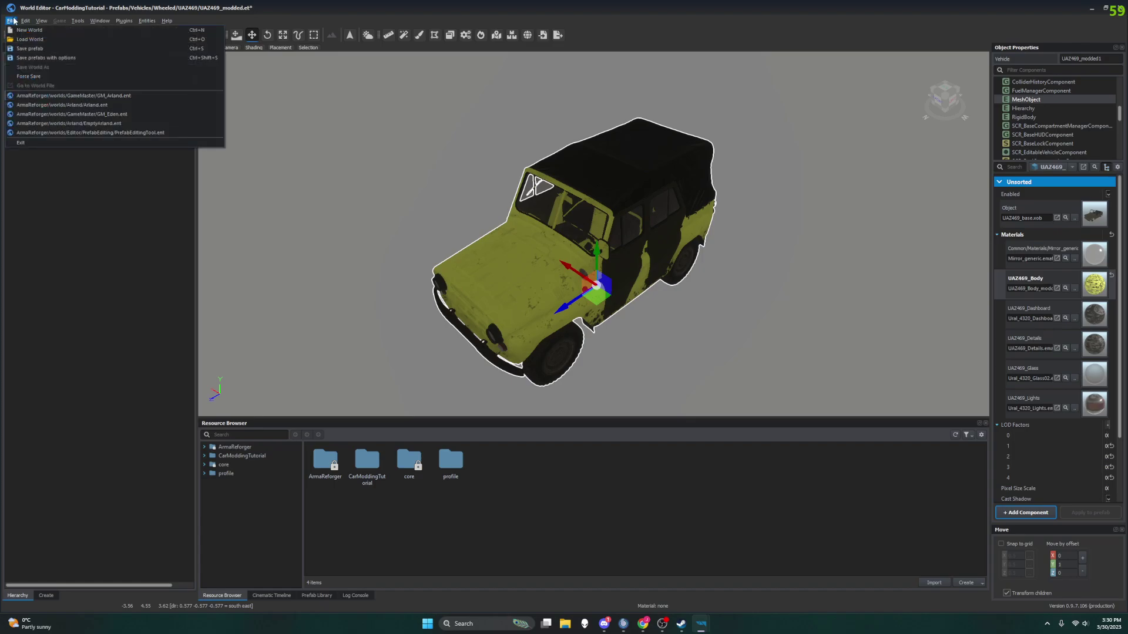
{"action": "left_click", "coordinate": [47, 57]}
{"action": "left_click", "coordinate": [11, 21]}
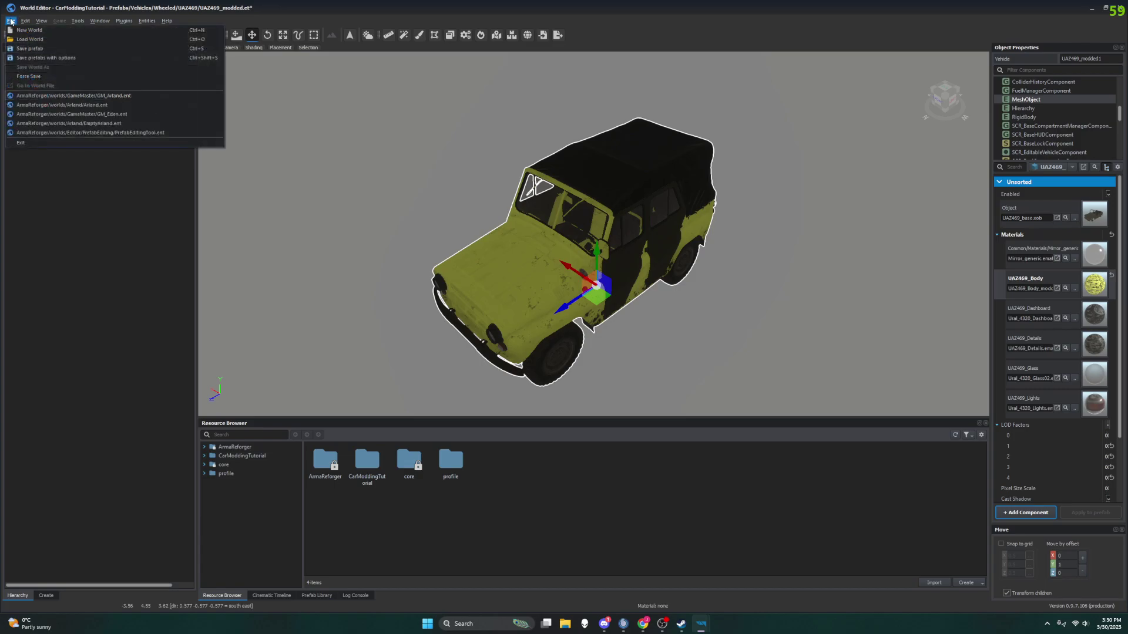
{"action": "left_click", "coordinate": [47, 59]}
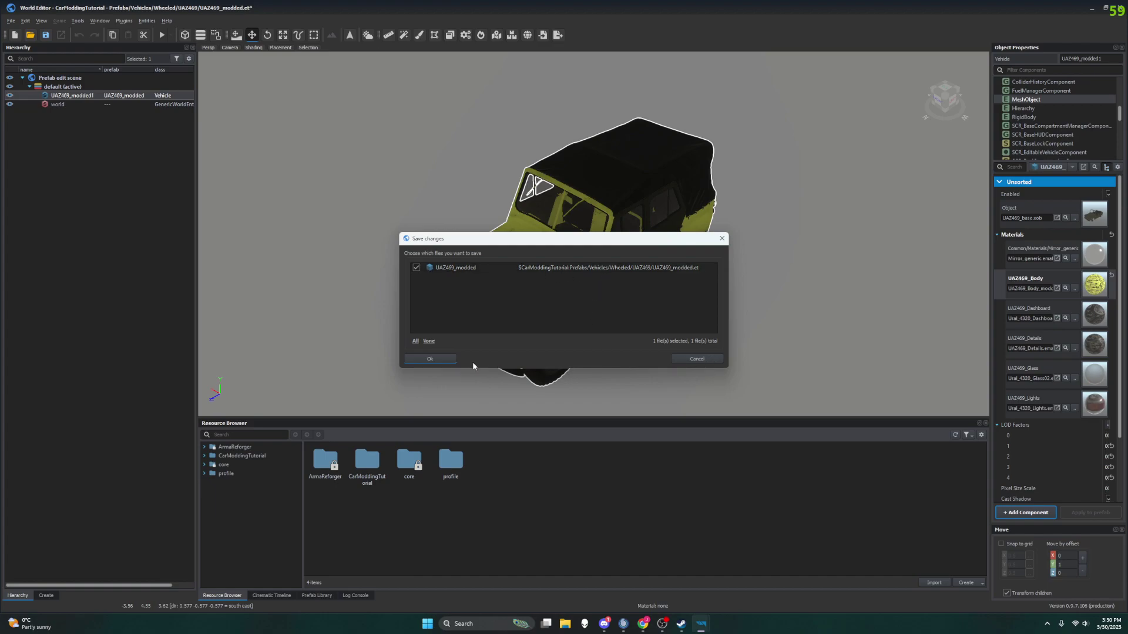
{"action": "left_click", "coordinate": [435, 358]}
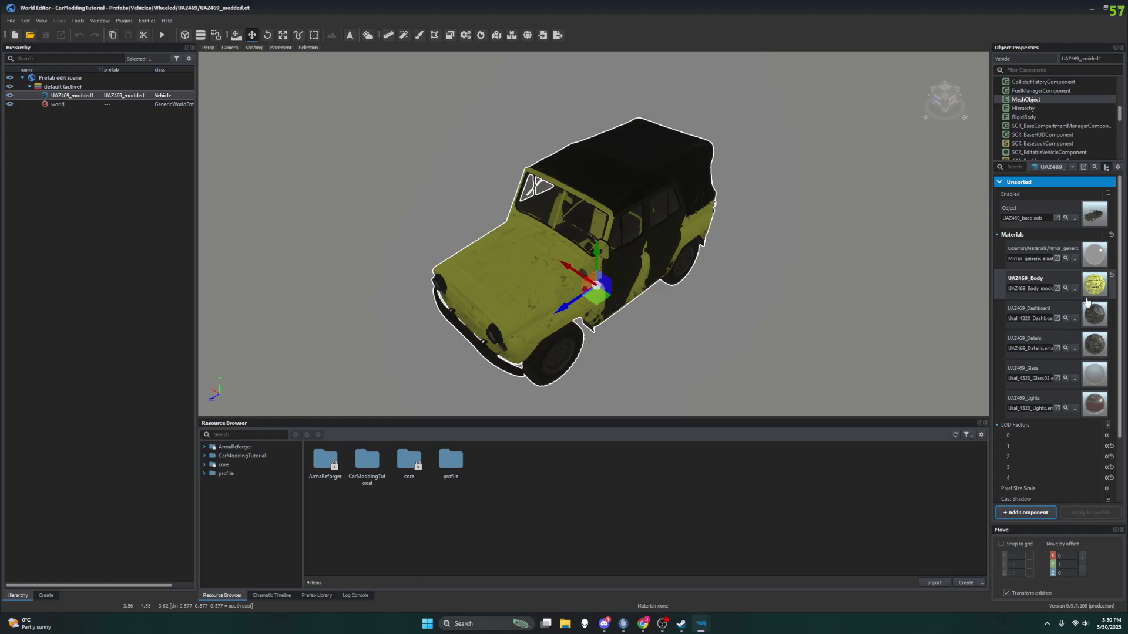
Open World Editor's file commands for creating or loading a world
{"action": "left_click", "coordinate": [13, 23]}
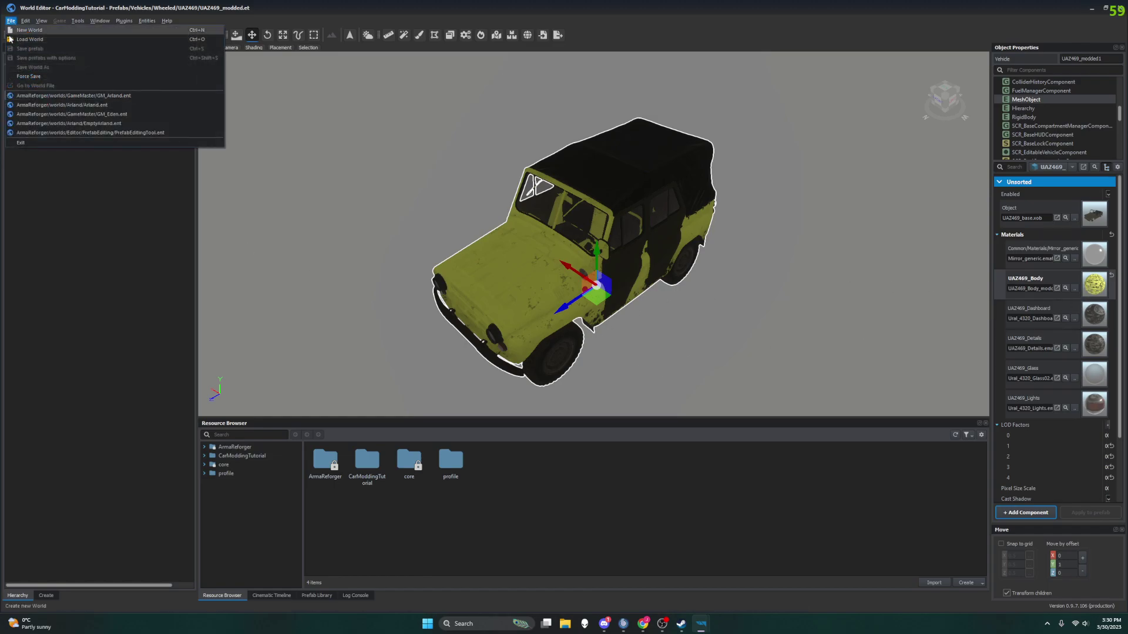